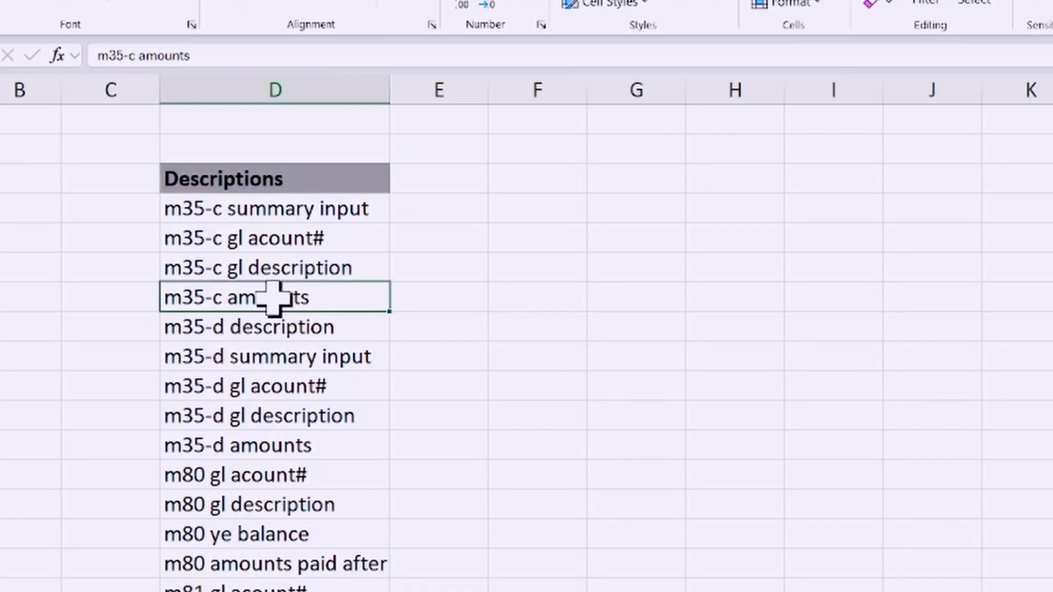
{"action": "left_click", "coordinate": [262, 183]}
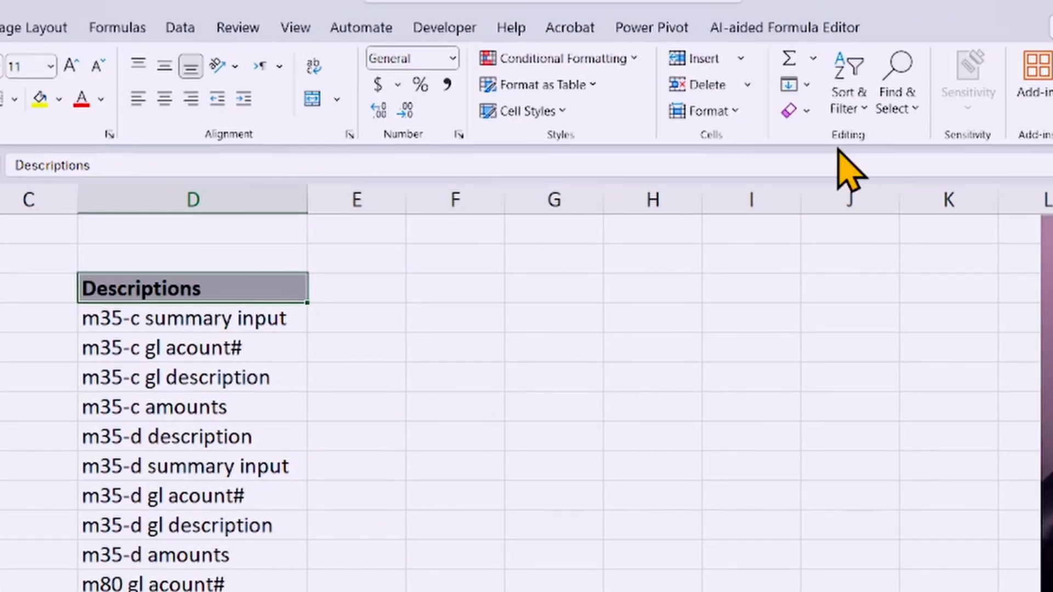
{"action": "left_click", "coordinate": [913, 108]}
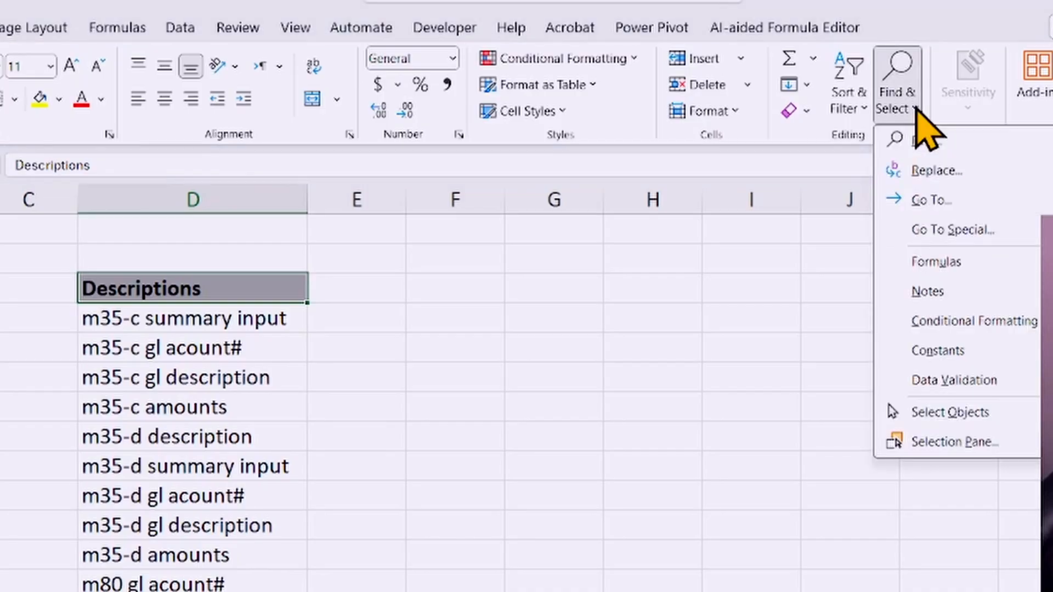
{"action": "left_click", "coordinate": [941, 137]}
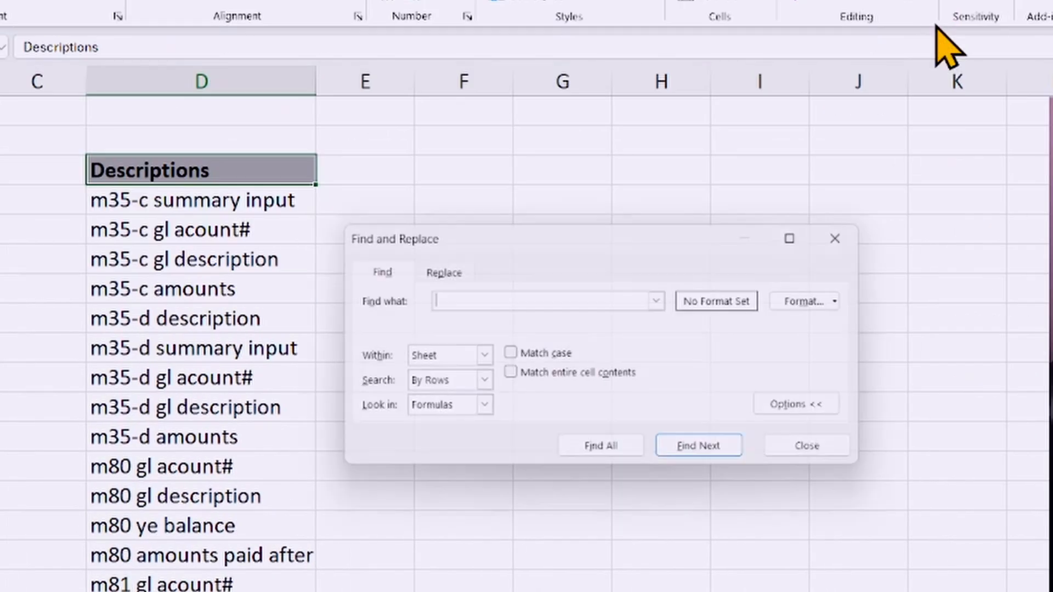
{"action": "left_click_drag", "start_coordinate": [509, 235], "coordinate": [507, 172]}
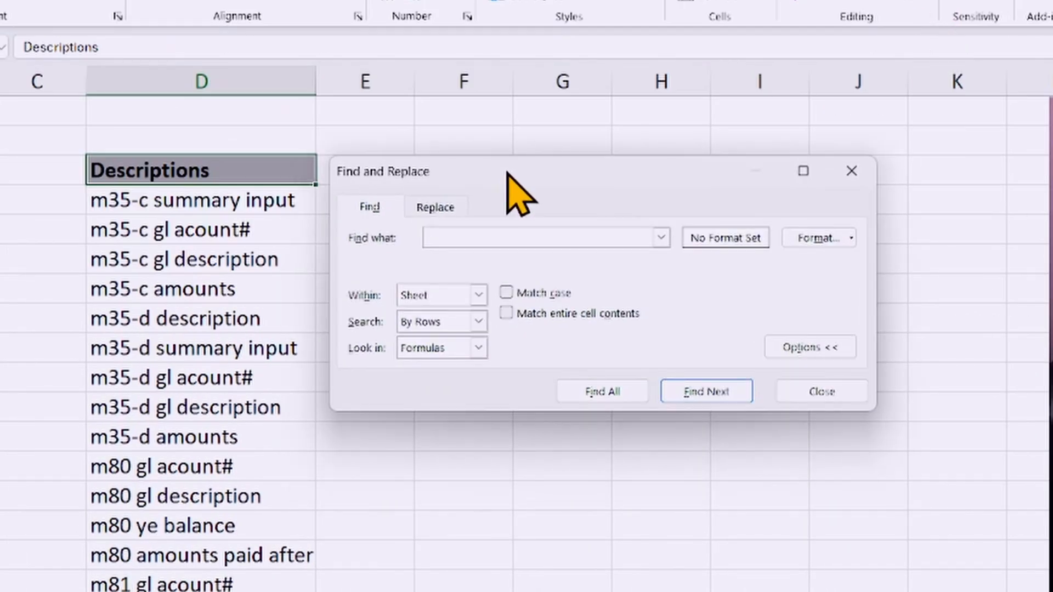
{"action": "left_click", "coordinate": [852, 172]}
Step: Find all cells on the sheet containing "amounts" and enlarge the results list to show every match
{"action": "left_click", "coordinate": [385, 170]}
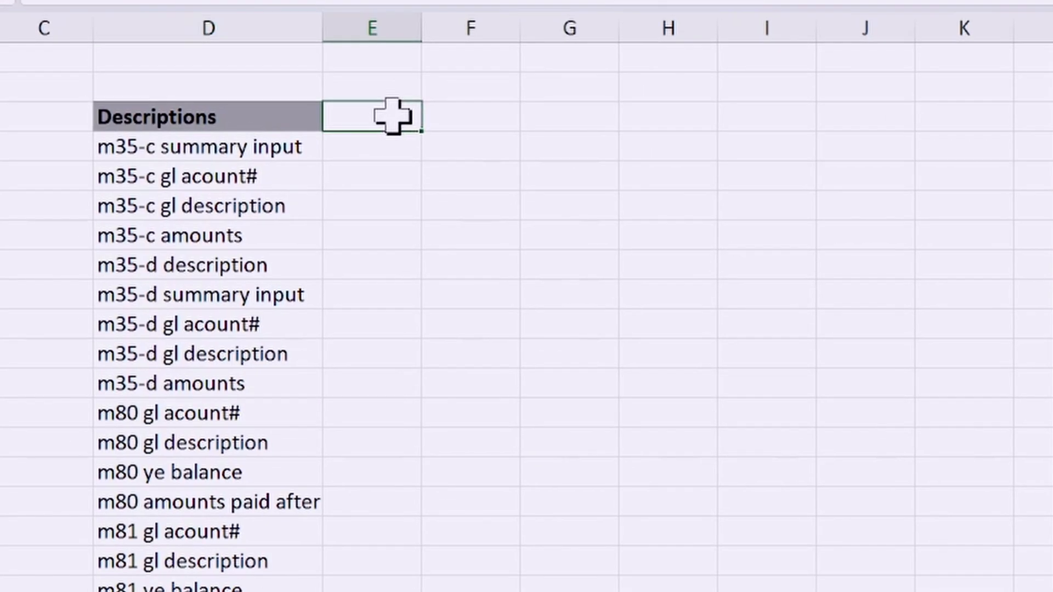
{"action": "key", "text": "ctrl+f"}
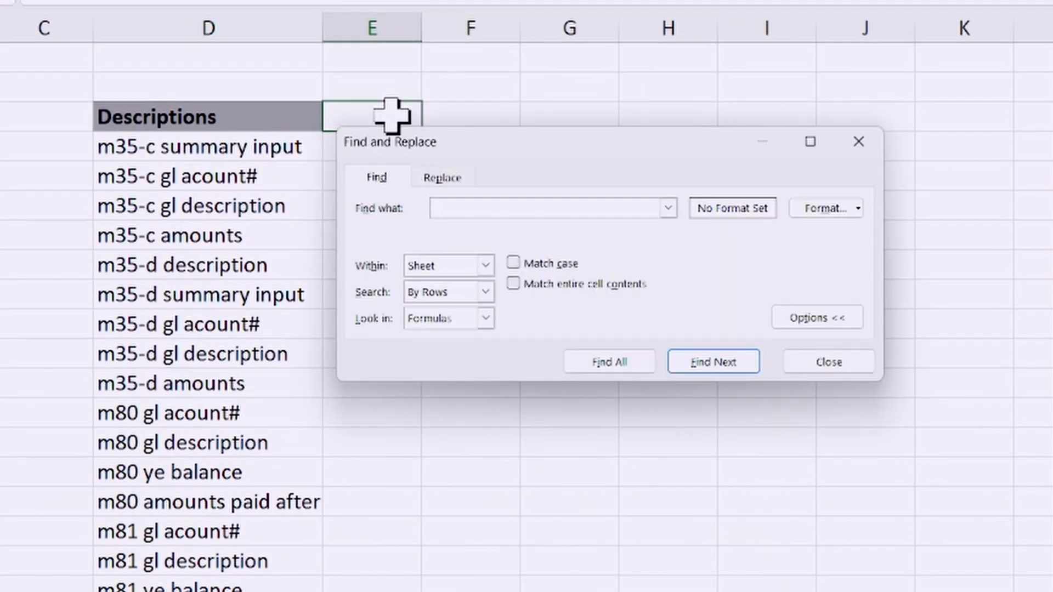
{"action": "left_click_drag", "start_coordinate": [504, 147], "coordinate": [498, 127]}
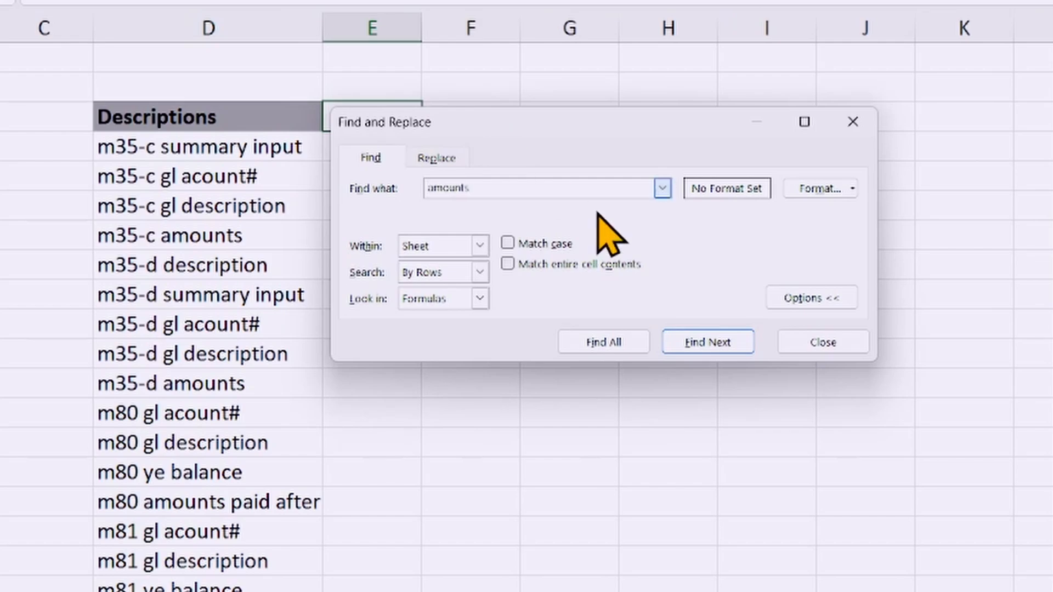
{"action": "left_click", "coordinate": [598, 342]}
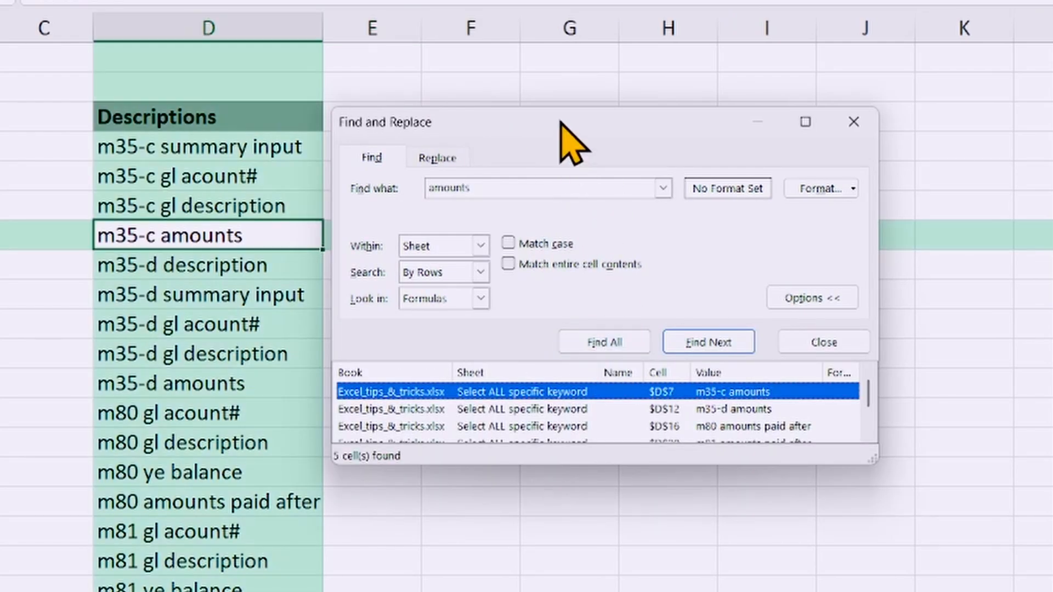
{"action": "left_click_drag", "start_coordinate": [565, 134], "coordinate": [584, 110]}
{"action": "left_click_drag", "start_coordinate": [610, 443], "coordinate": [609, 535]}
Step: Select all the found "amounts" cells from the search results, close the search, and check the selection in the Descriptions column
{"action": "left_click", "coordinate": [557, 472]}
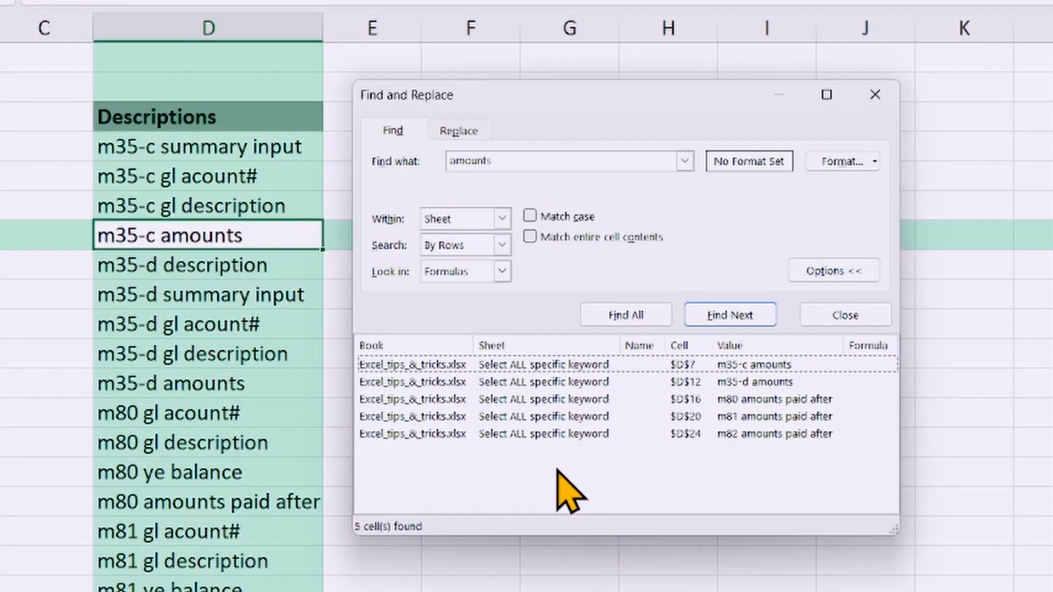
{"action": "key", "text": "ctrl+a"}
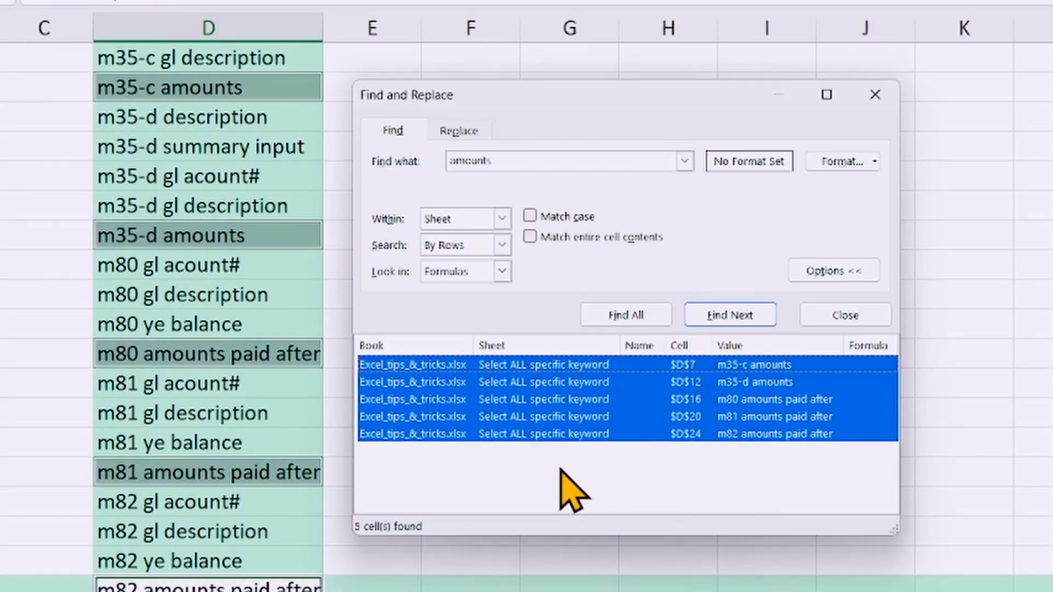
{"action": "left_click", "coordinate": [875, 95]}
{"action": "scroll", "coordinate": [529, 305], "scroll_direction": "up", "scroll_amount": 2}
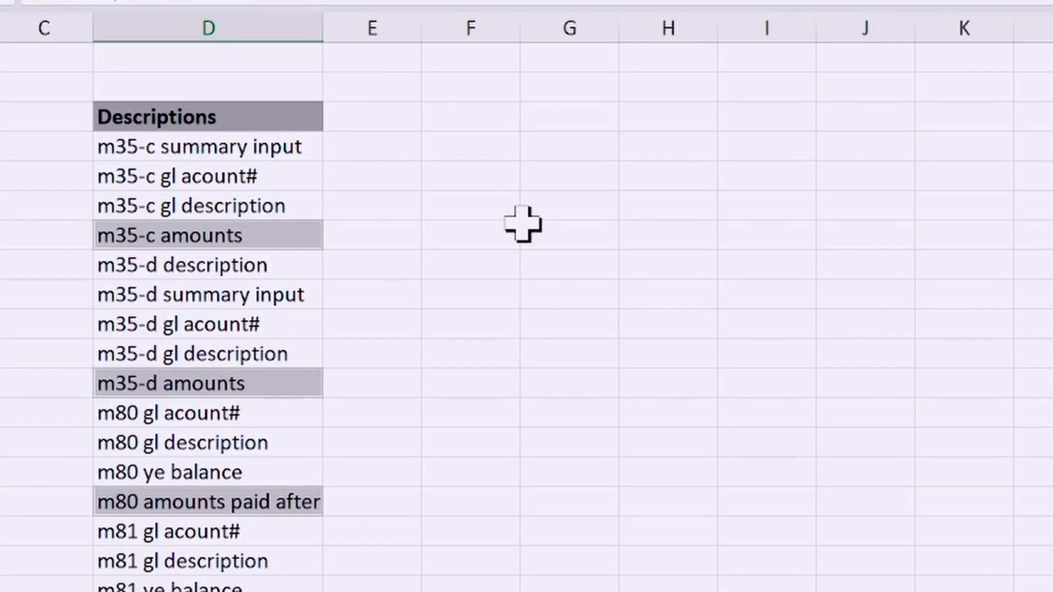
{"action": "scroll", "coordinate": [522, 224], "scroll_direction": "down", "scroll_amount": 3}
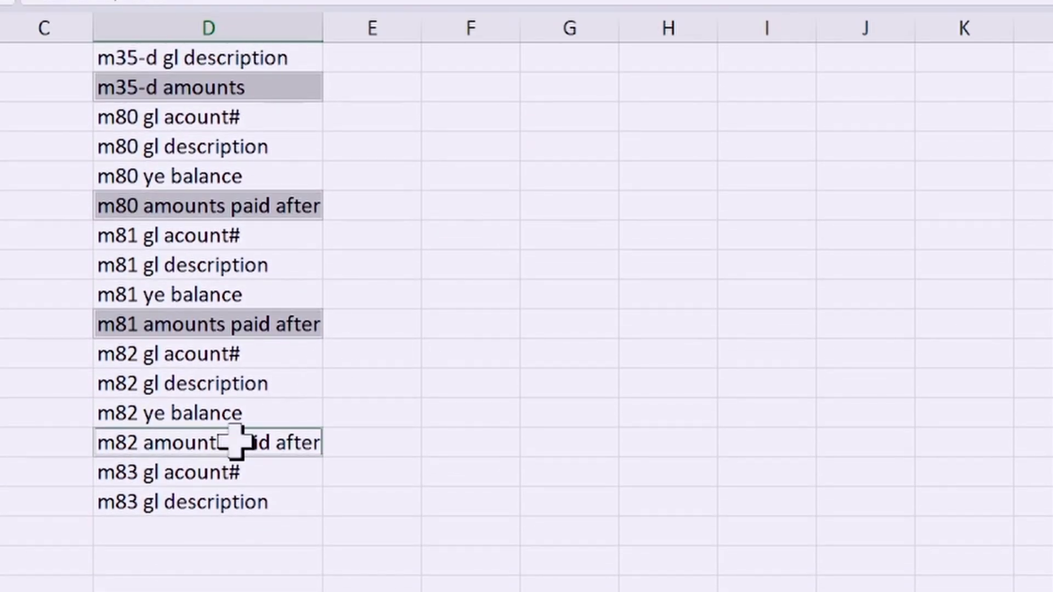
{"action": "scroll", "coordinate": [376, 329], "scroll_direction": "up", "scroll_amount": 3}
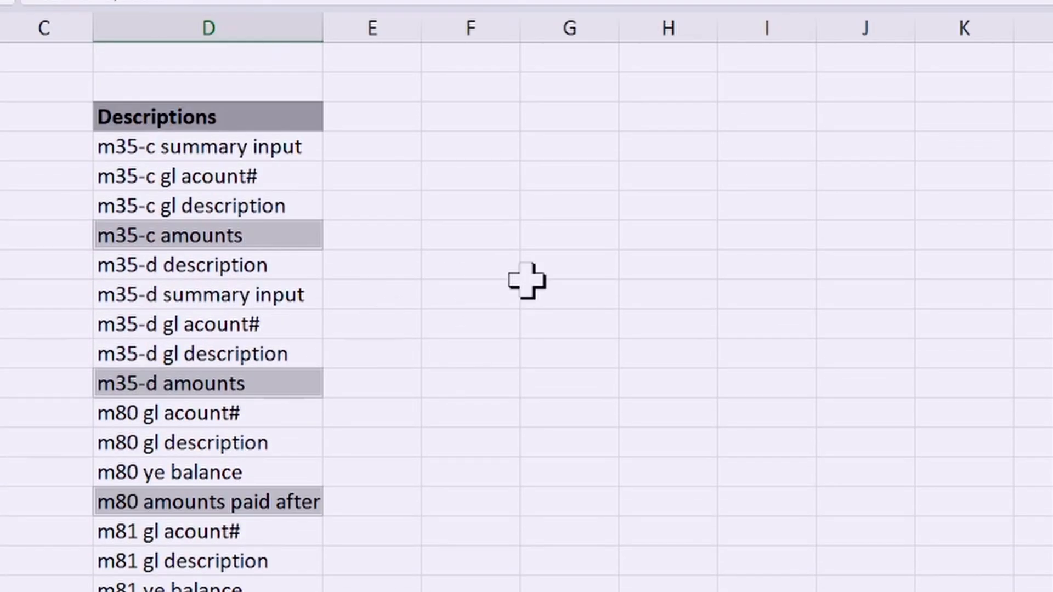
Step: Copy the selected "amounts" cells, and apply the dark blue theme fill color to them
{"action": "key", "text": "ctrl+c"}
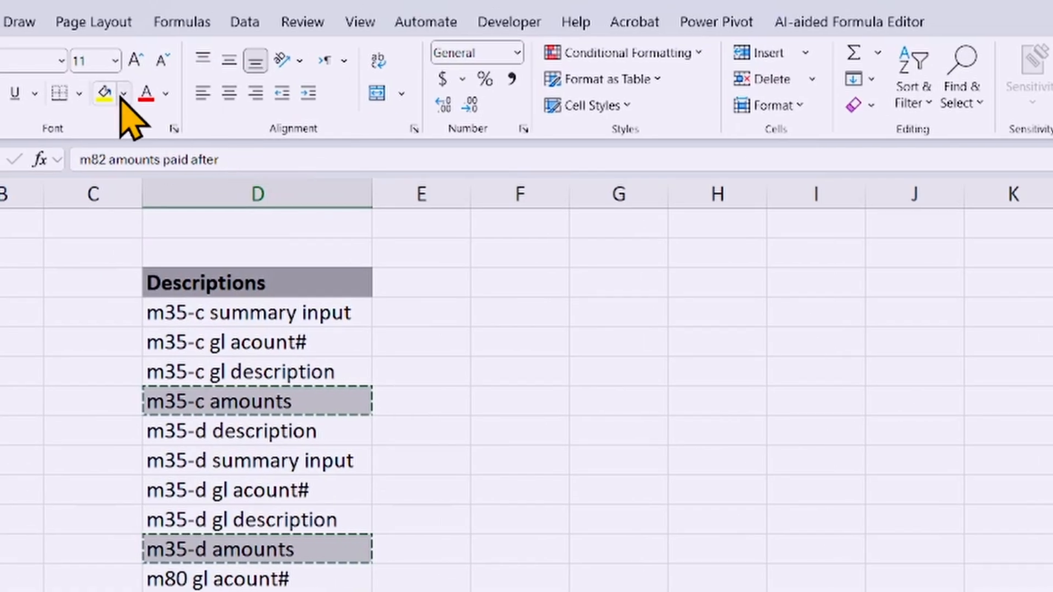
{"action": "left_click", "coordinate": [124, 95]}
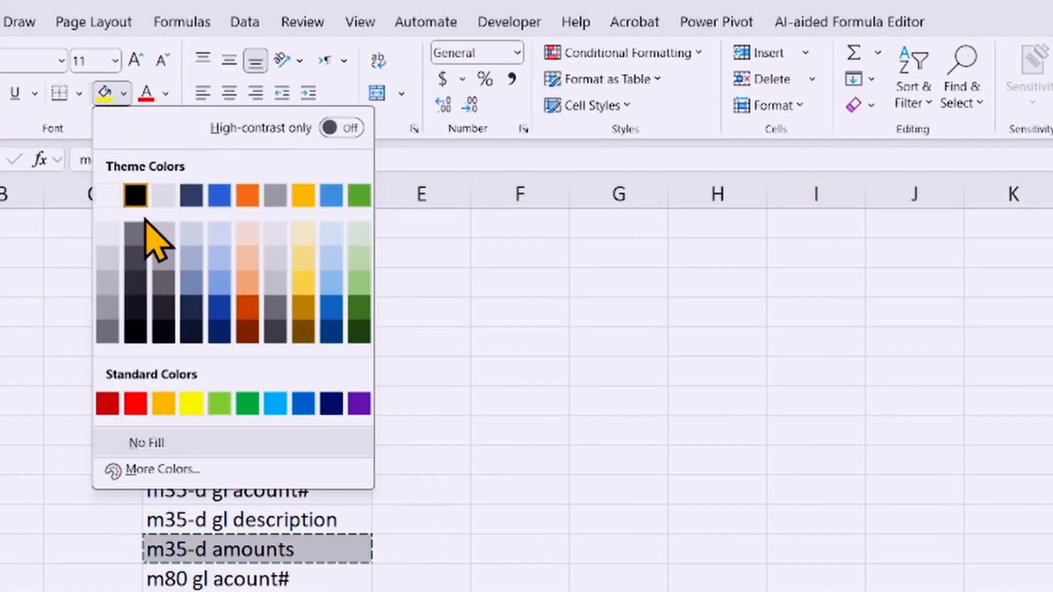
{"action": "left_click", "coordinate": [195, 198]}
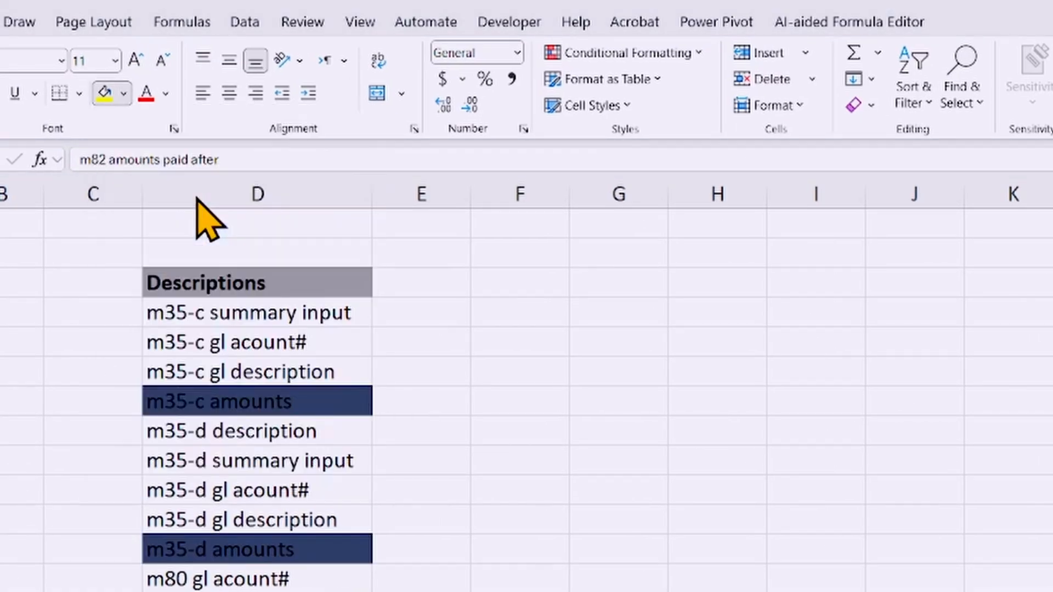
{"action": "scroll", "coordinate": [493, 357], "scroll_direction": "down", "scroll_amount": 20}
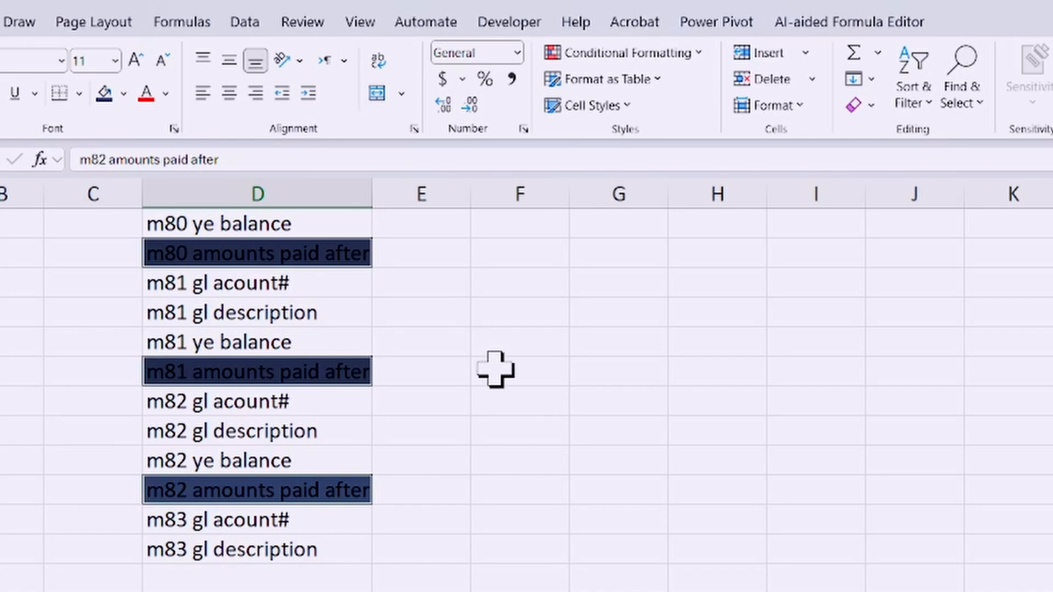
{"action": "scroll", "coordinate": [493, 368], "scroll_direction": "up", "scroll_amount": 5}
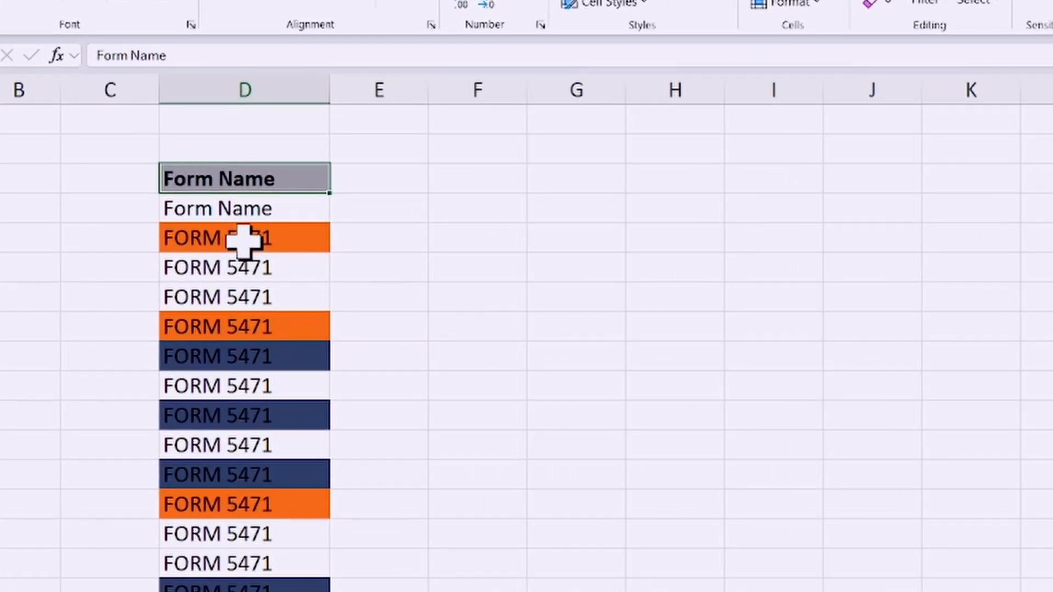
{"action": "left_click", "coordinate": [243, 241]}
{"action": "left_click", "coordinate": [235, 362]}
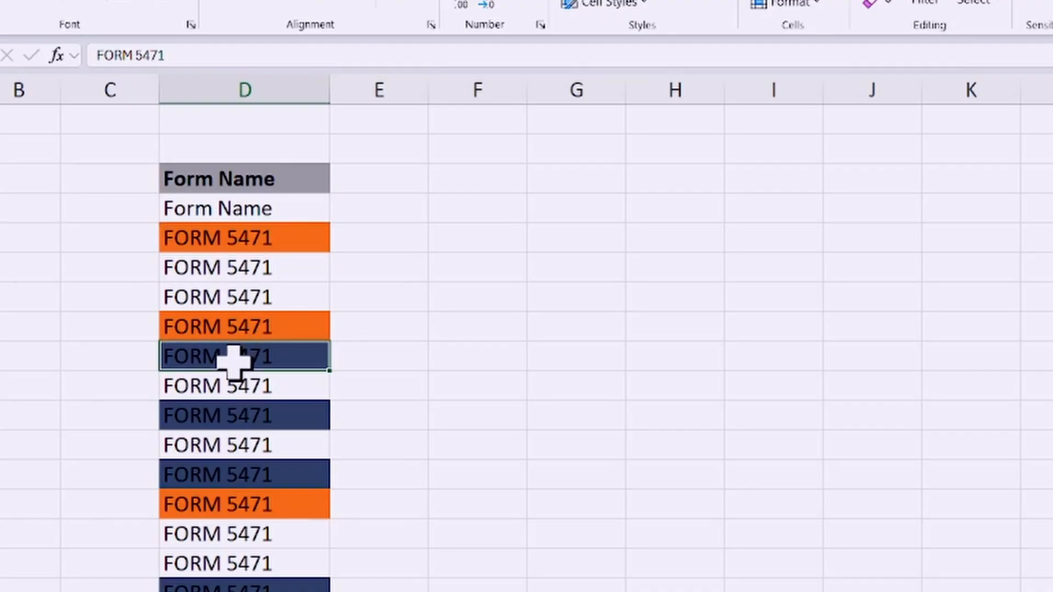
{"action": "left_click", "coordinate": [247, 239]}
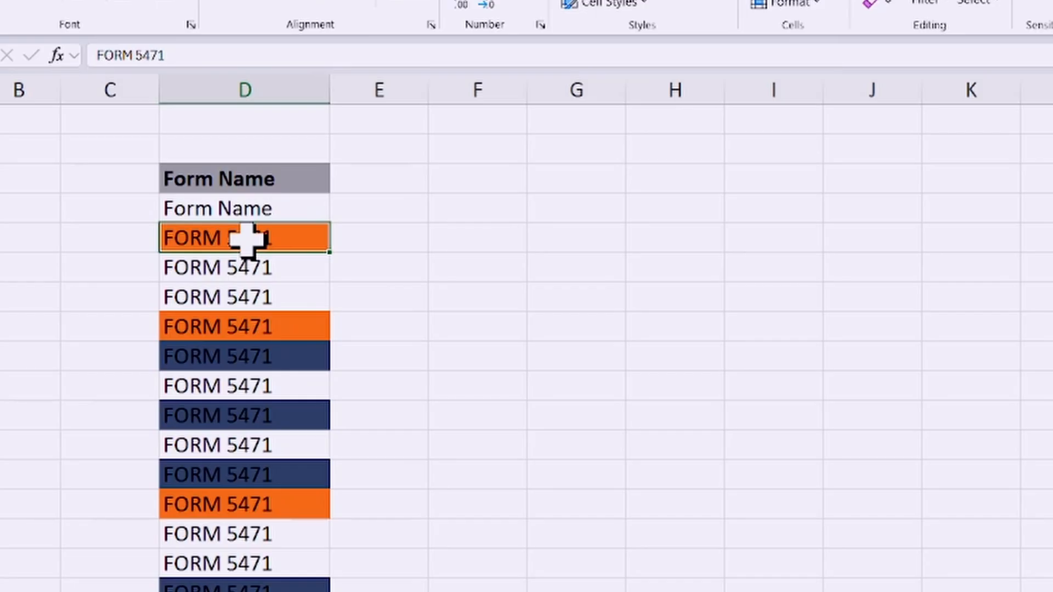
{"action": "left_click", "coordinate": [274, 179]}
Step: Set up a search with no search text, using the format of the first orange FORM 5471 cell
{"action": "left_click", "coordinate": [379, 176]}
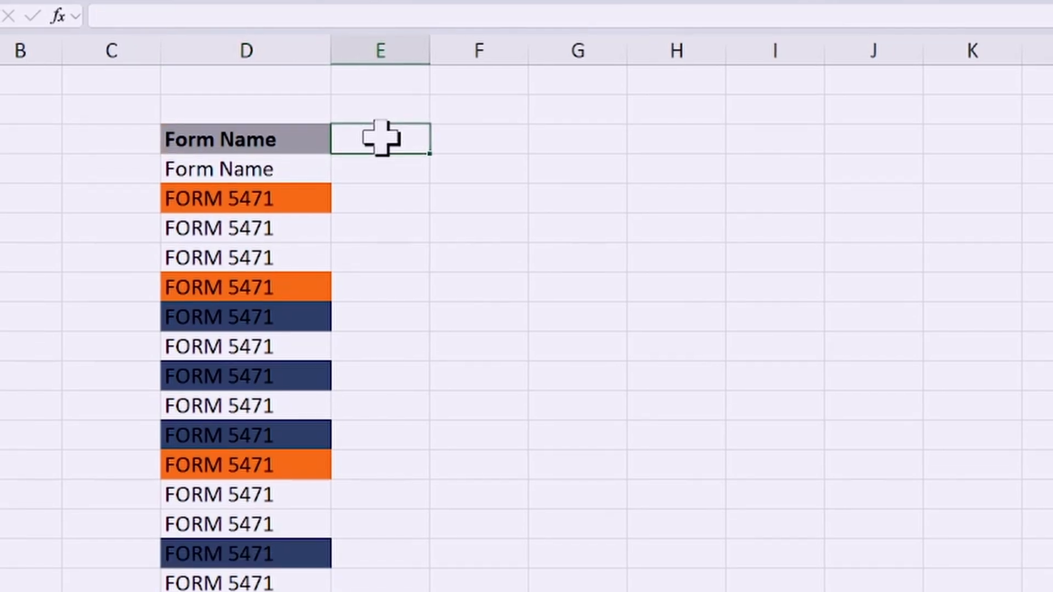
{"action": "key", "text": "ctrl+f"}
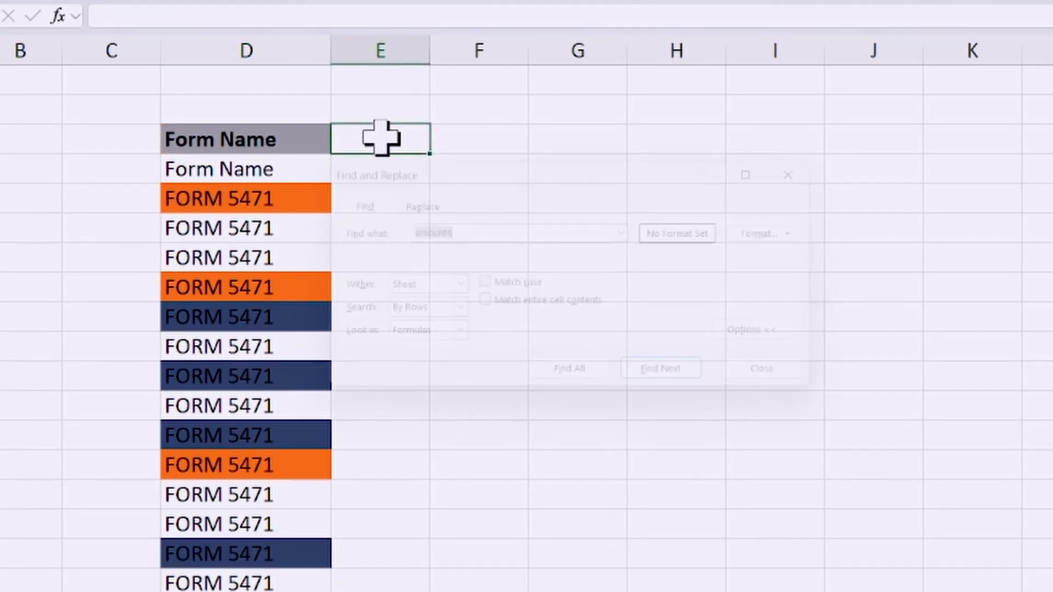
{"action": "left_click_drag", "start_coordinate": [520, 147], "coordinate": [535, 119]}
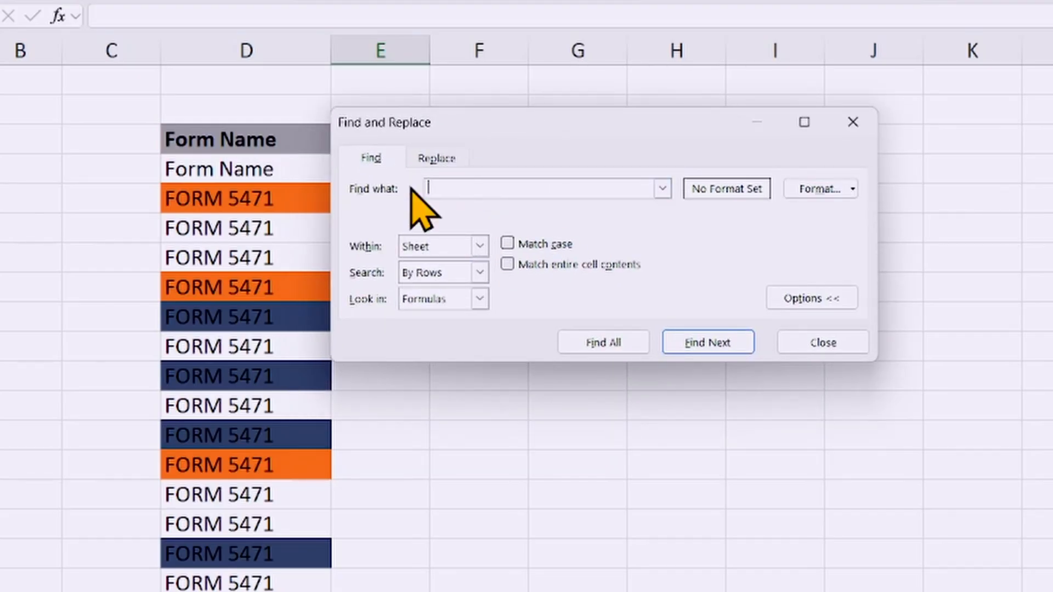
{"action": "left_click", "coordinate": [853, 188]}
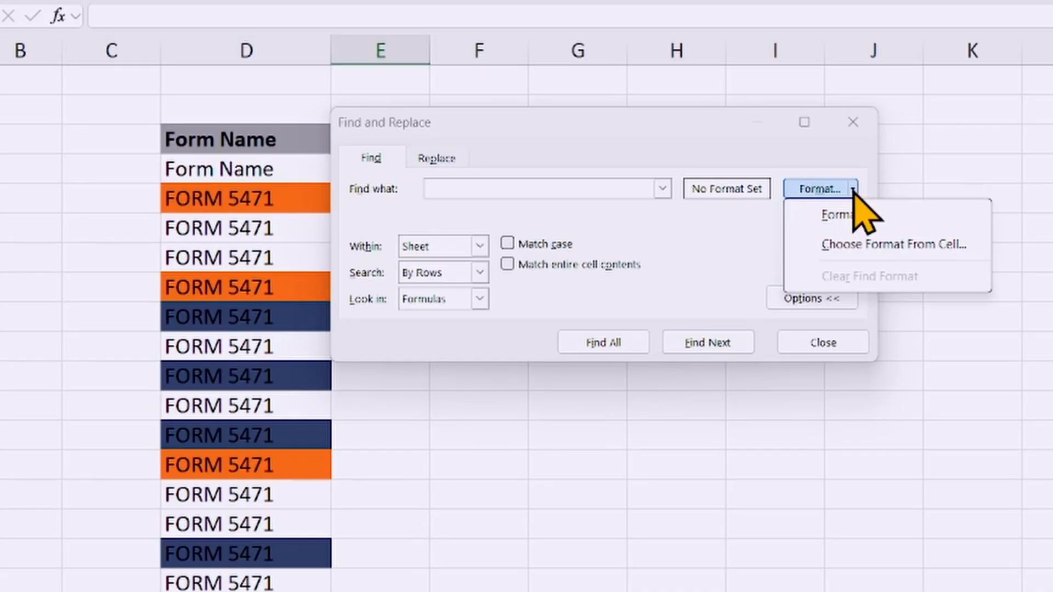
{"action": "left_click", "coordinate": [871, 245]}
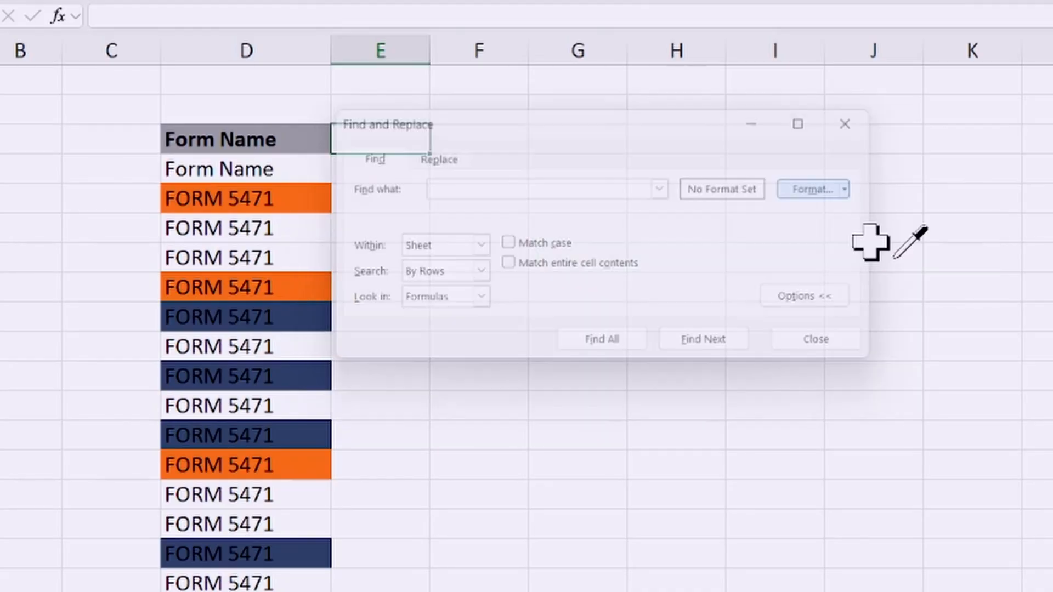
{"action": "left_click", "coordinate": [255, 189]}
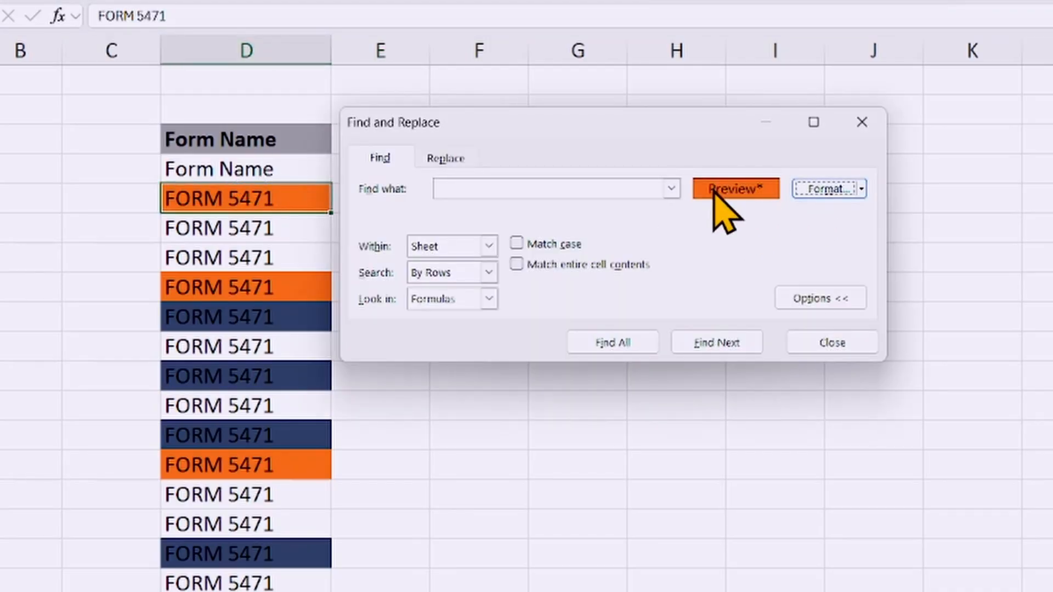
Step: Find all cells on the sheet with the orange format and enlarge the results list to show every match
{"action": "left_click_drag", "start_coordinate": [621, 121], "coordinate": [666, 118]}
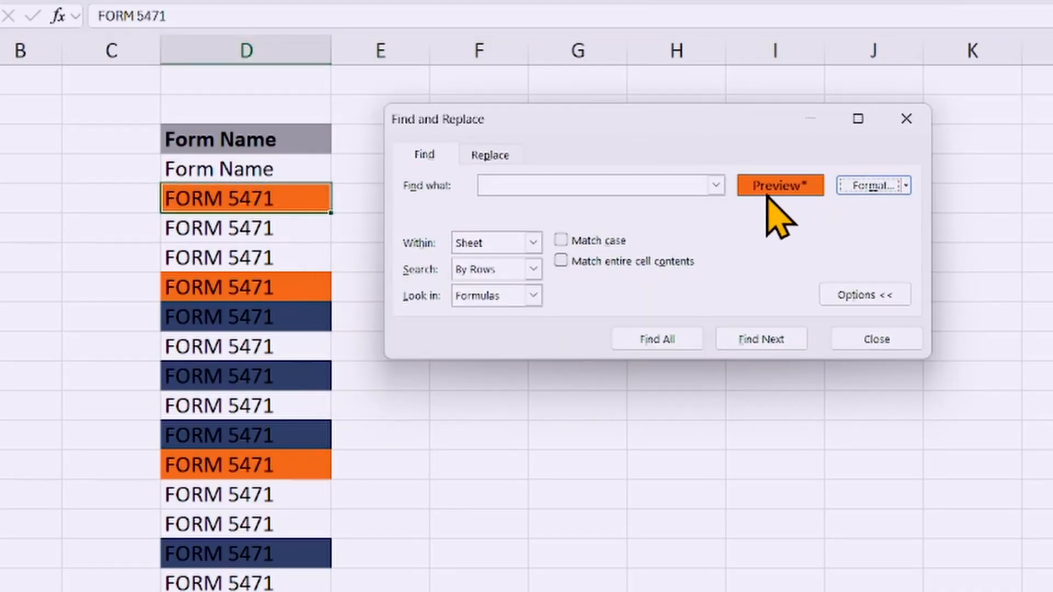
{"action": "left_click", "coordinate": [653, 340]}
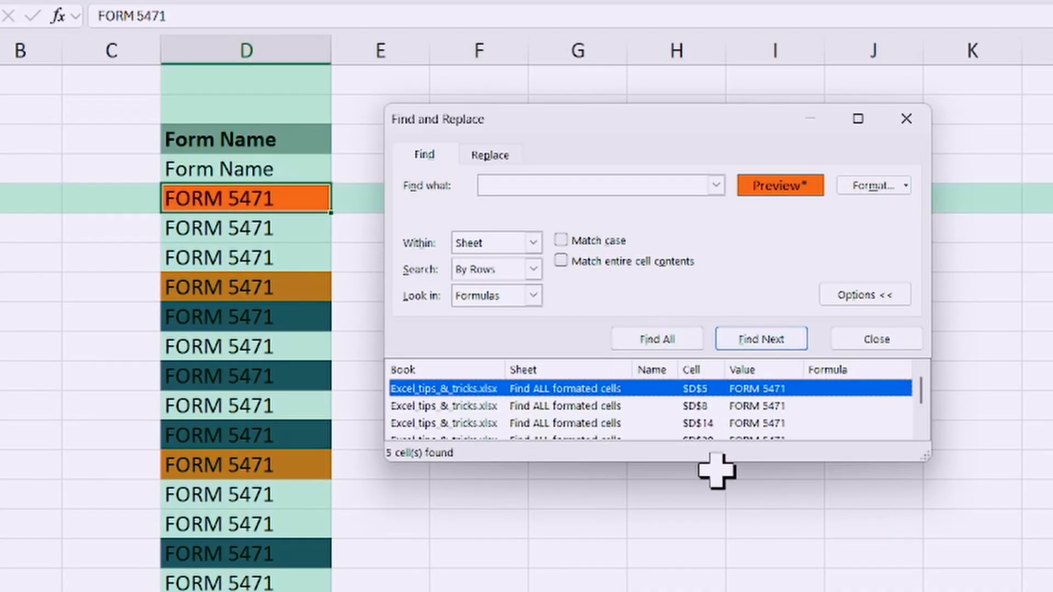
{"action": "left_click_drag", "start_coordinate": [716, 471], "coordinate": [735, 560]}
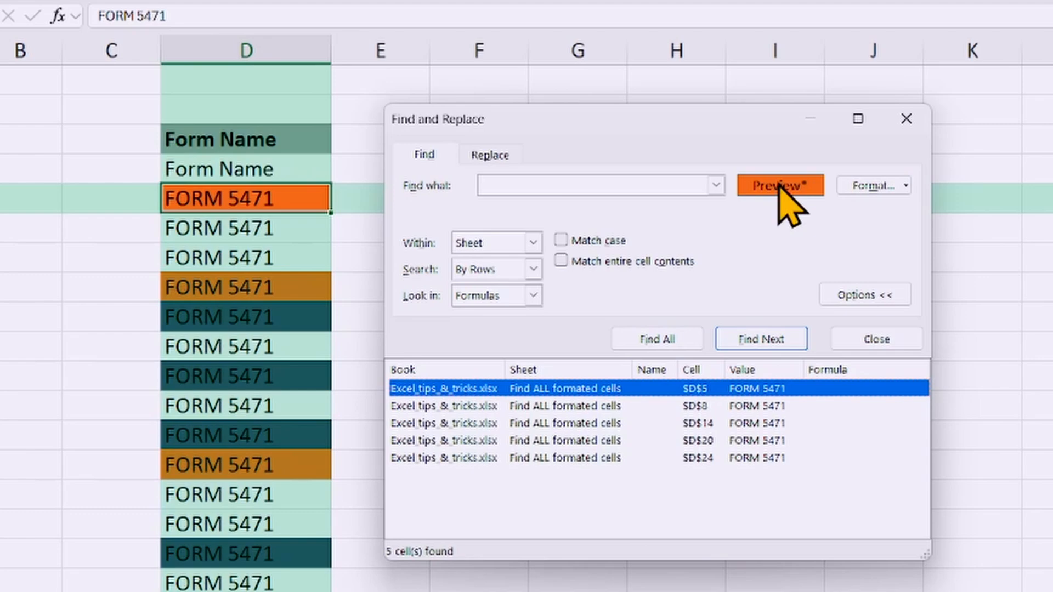
Step: Select all the orange cells from the search results, close the search, and check the selection in the Form Name column
{"action": "left_click", "coordinate": [572, 493]}
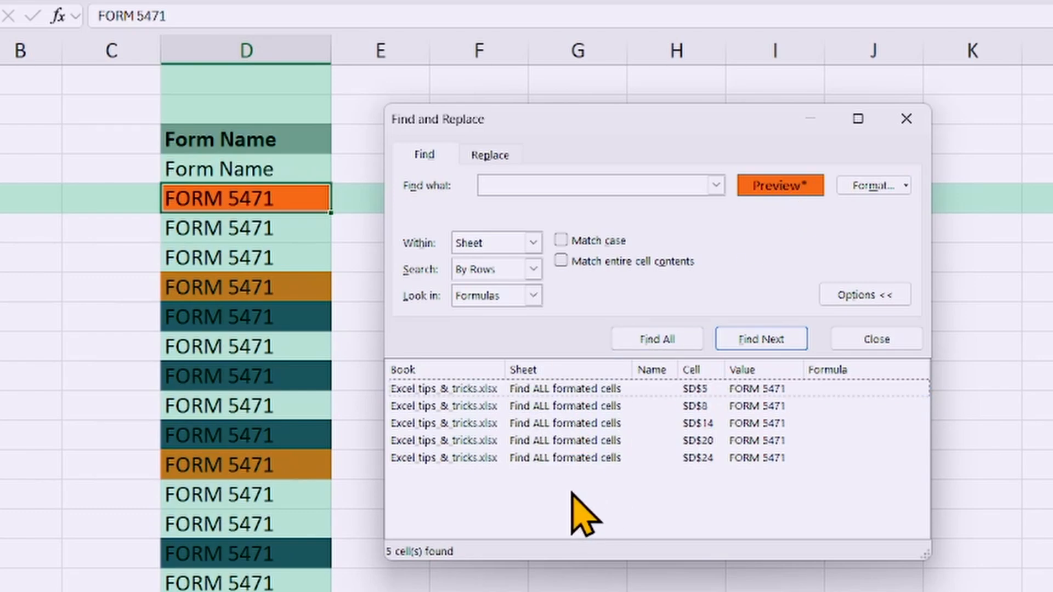
{"action": "key", "text": "ctrl+a"}
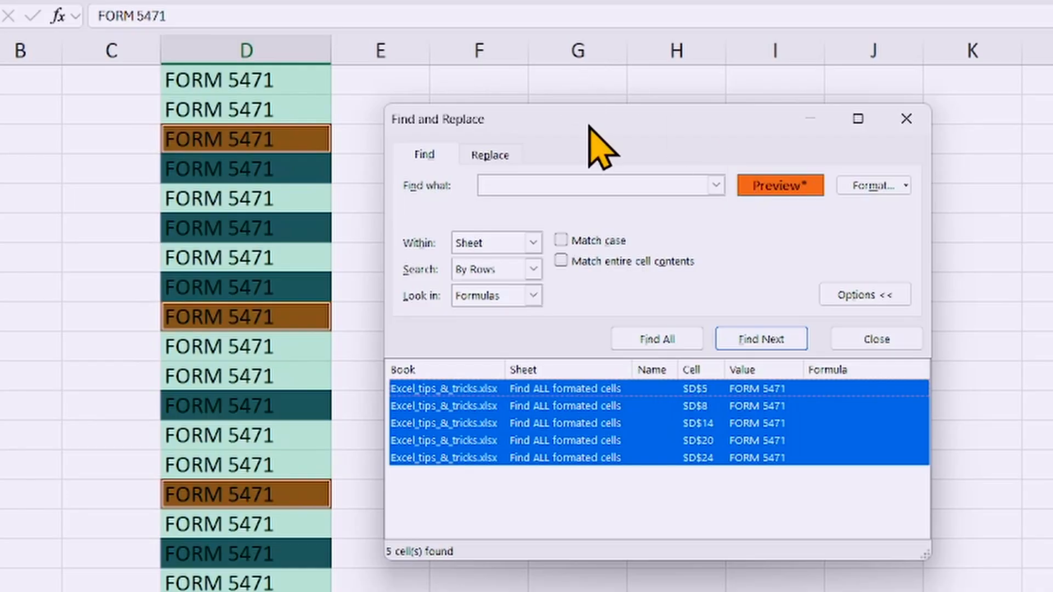
{"action": "left_click_drag", "start_coordinate": [587, 122], "coordinate": [617, 93]}
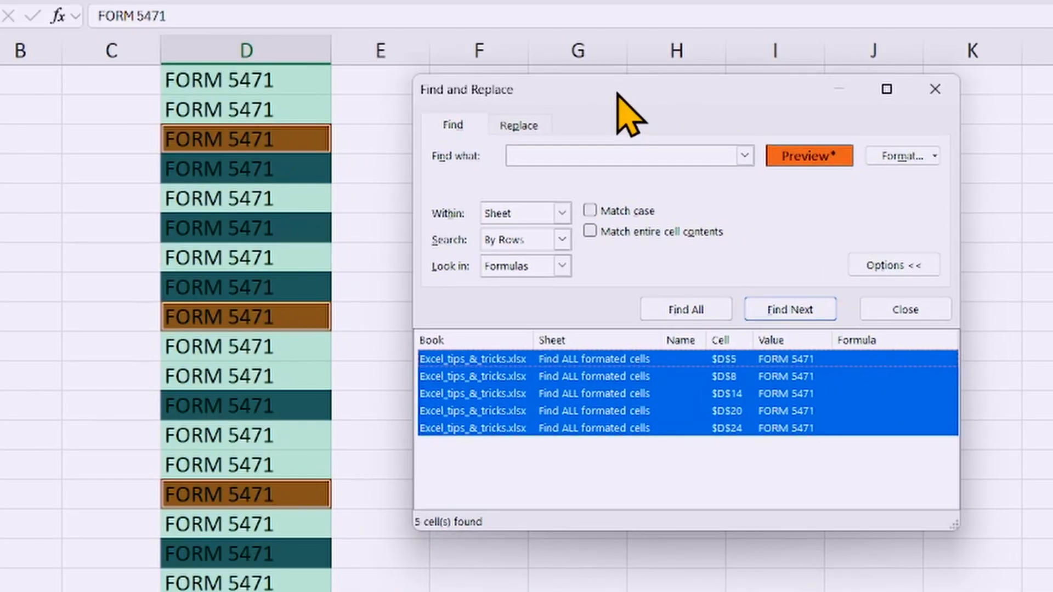
{"action": "left_click", "coordinate": [935, 91]}
{"action": "scroll", "coordinate": [507, 340], "scroll_direction": "up", "scroll_amount": 2}
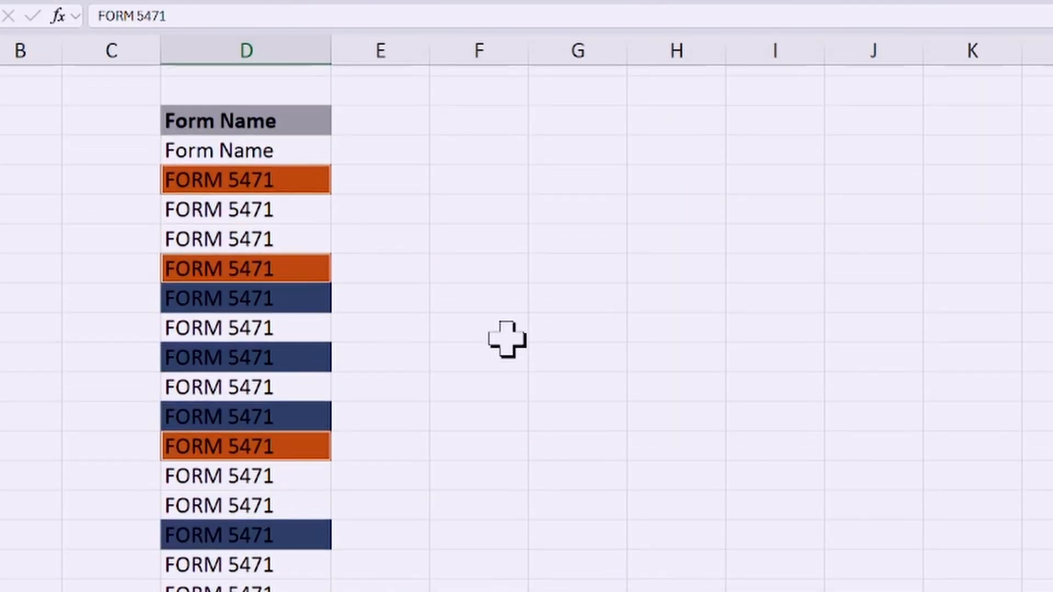
{"action": "scroll", "coordinate": [338, 220], "scroll_direction": "down", "scroll_amount": 3}
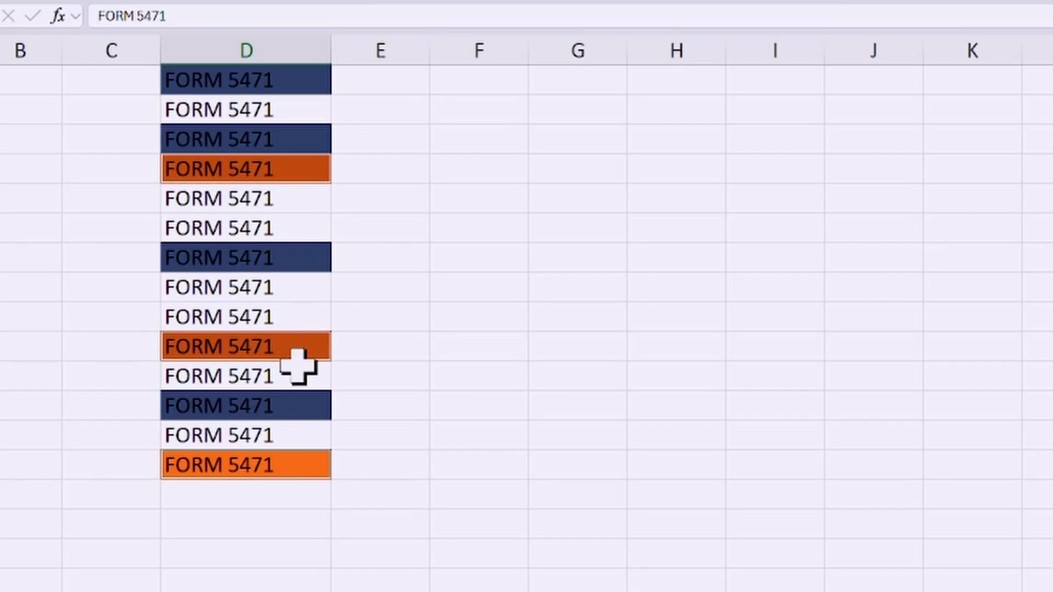
{"action": "scroll", "coordinate": [298, 366], "scroll_direction": "up", "scroll_amount": 3}
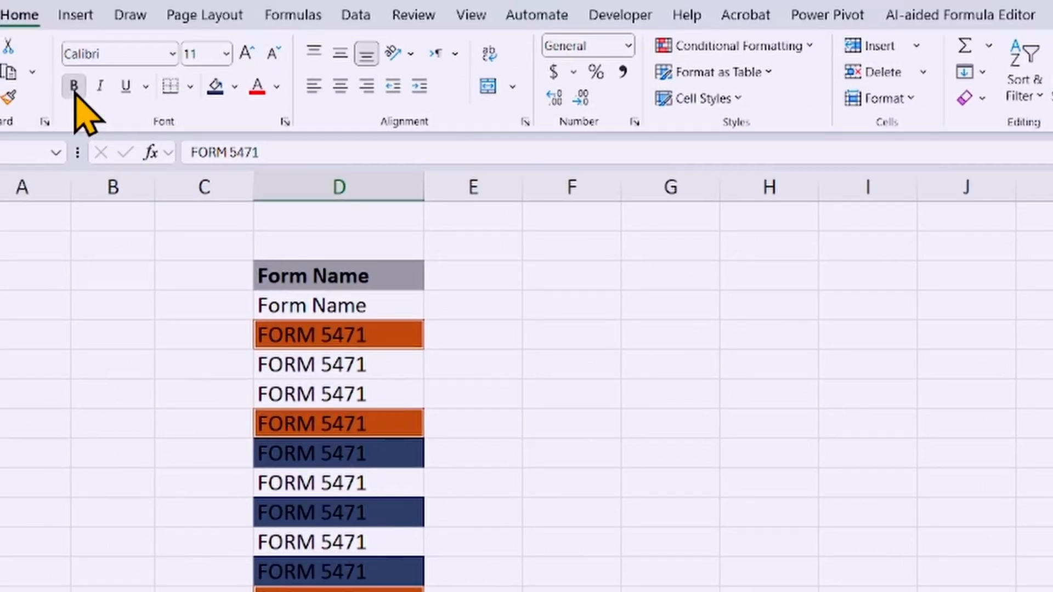
Step: Make the selected orange FORM 5471 cells bold and change their fill to Gold, Accent 4
{"action": "left_click", "coordinate": [75, 88]}
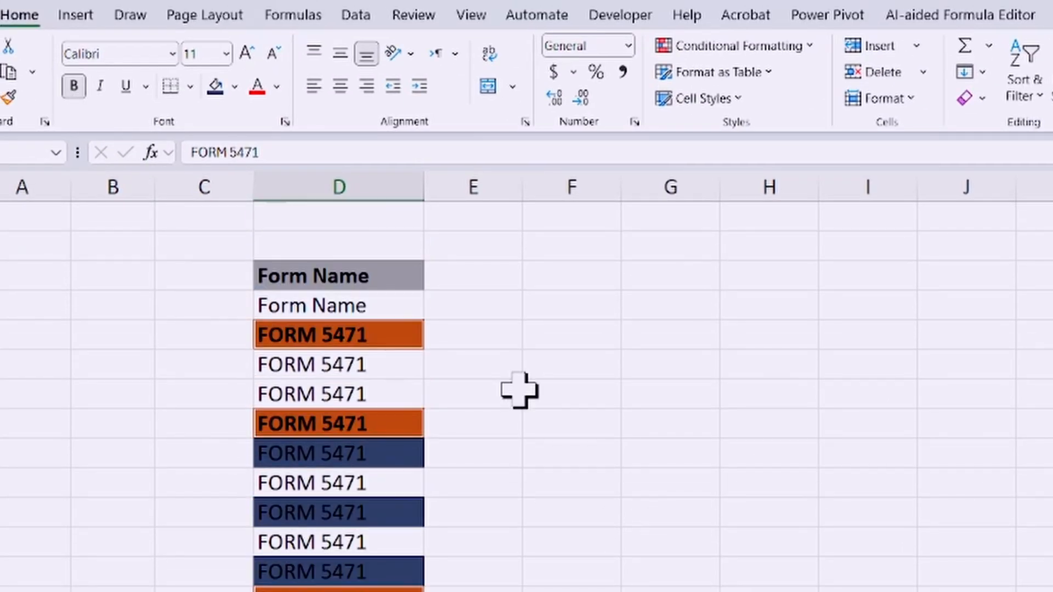
{"action": "left_click", "coordinate": [234, 86]}
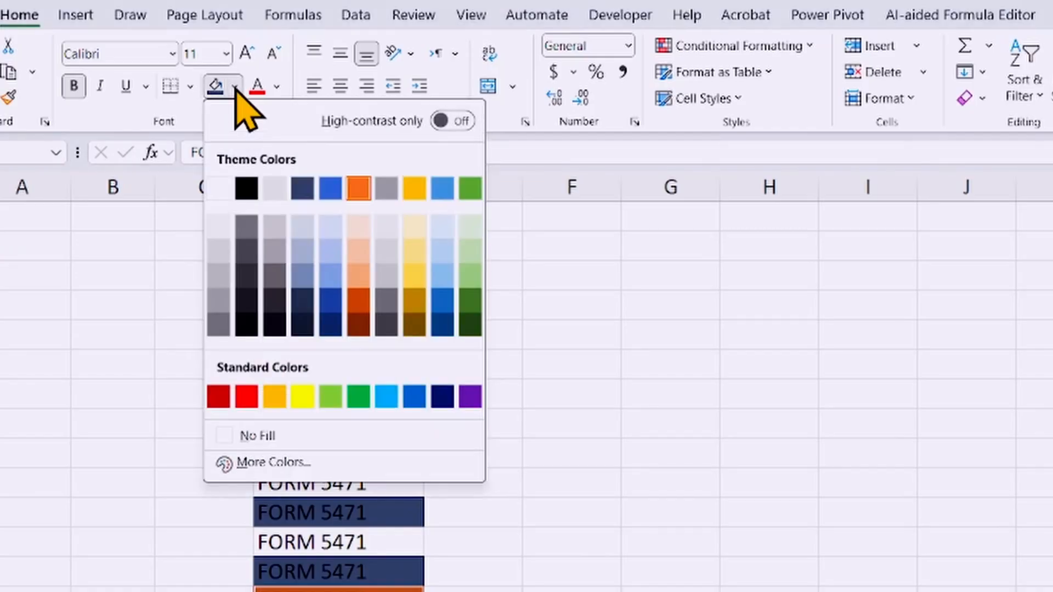
{"action": "left_click", "coordinate": [417, 190]}
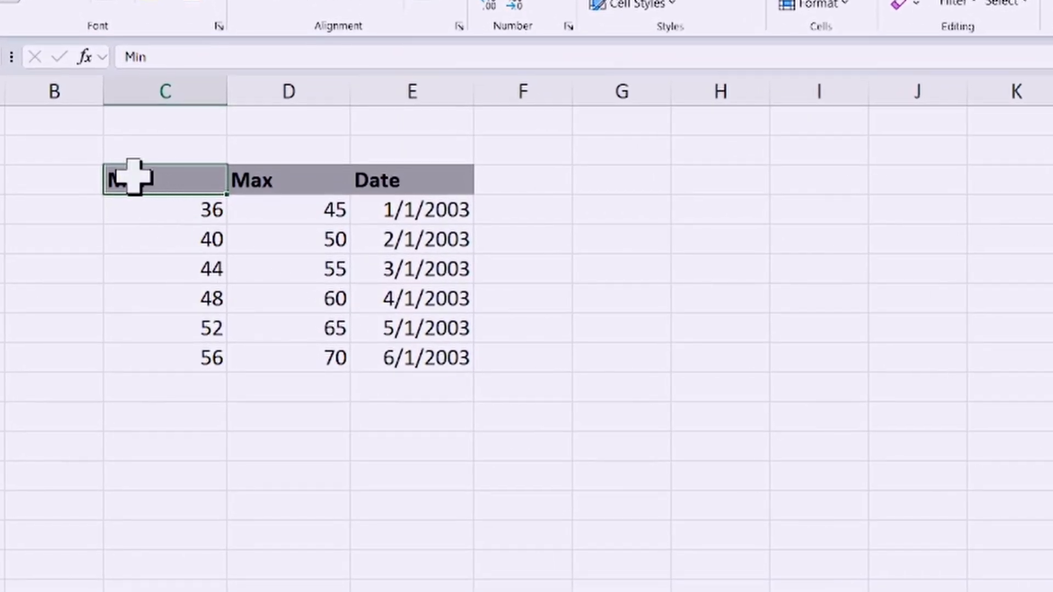
Step: Move the Min, Max and Date header with its first three data rows to G4:I7, and undo the move
{"action": "left_click_drag", "start_coordinate": [134, 176], "coordinate": [389, 269]}
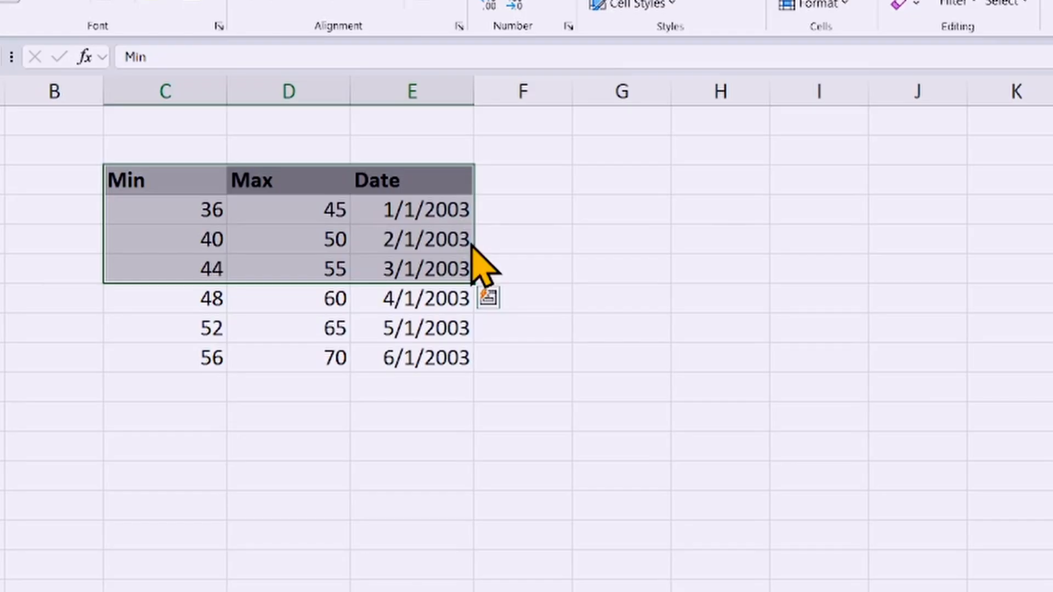
{"action": "left_click_drag", "start_coordinate": [471, 242], "coordinate": [810, 266]}
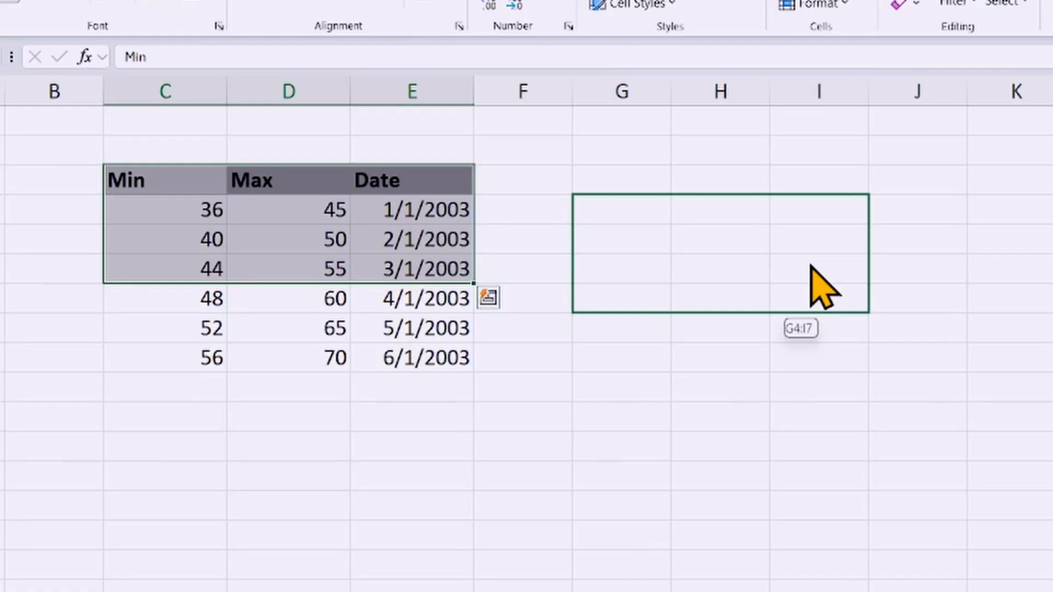
{"action": "left_click_drag", "start_coordinate": [811, 266], "coordinate": [810, 265]}
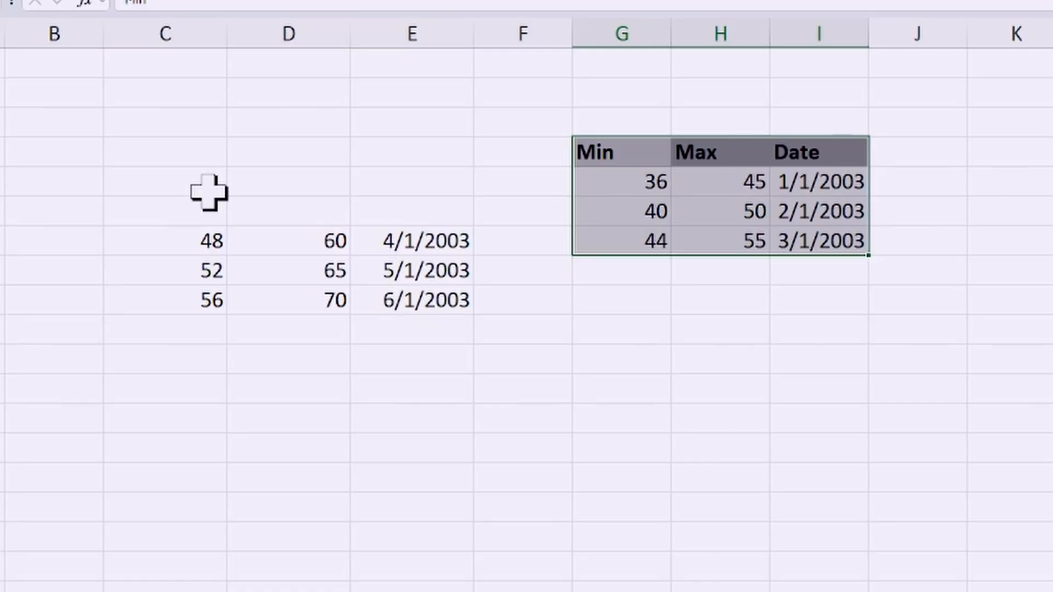
{"action": "key", "text": "ctrl+z"}
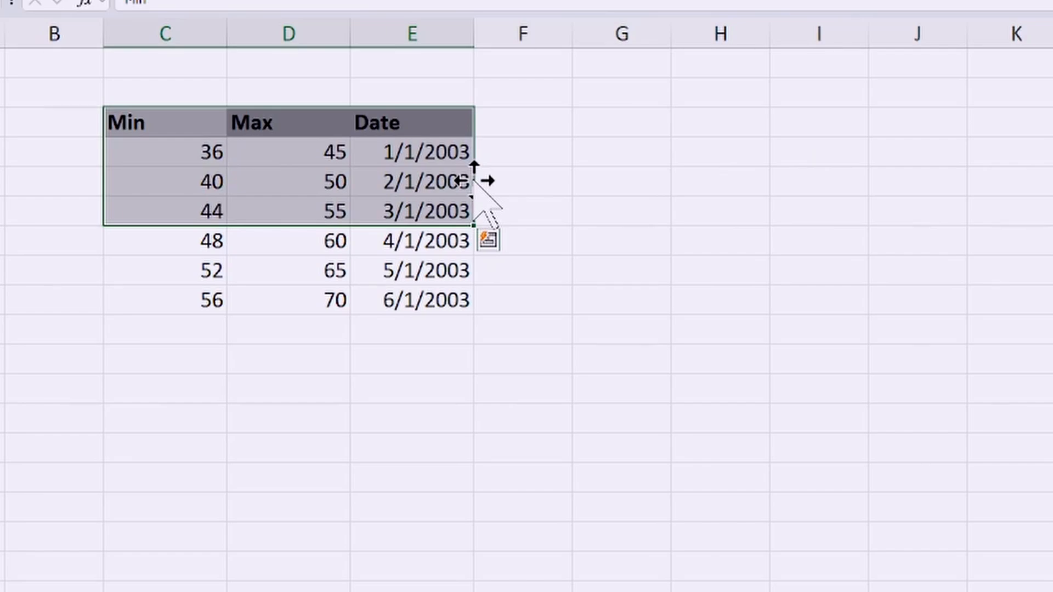
Step: Copy the selected header and first three data rows to H4:J7
{"action": "left_click_drag", "start_coordinate": [473, 181], "coordinate": [882, 219]}
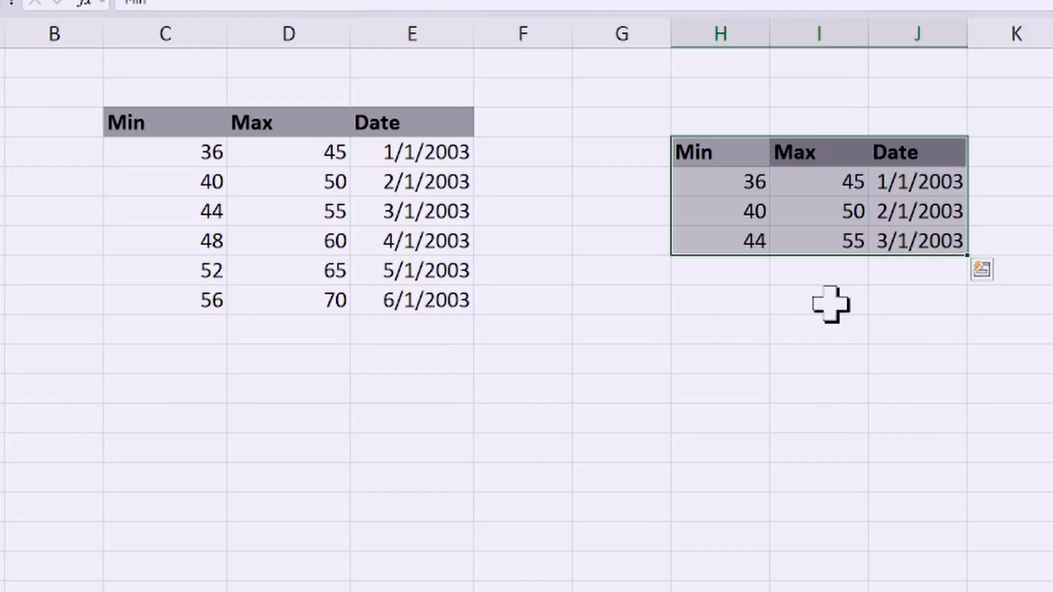
{"action": "key", "text": "ctrl+q"}
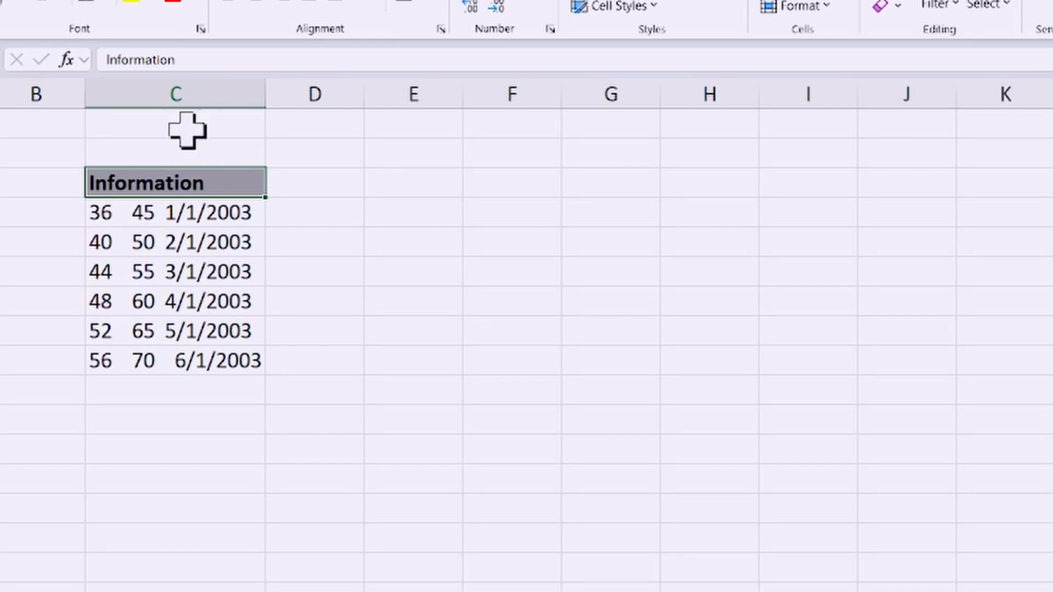
Step: Select the Information cells C3:C9 and start Text to Columns with the Delimited data type
{"action": "left_click", "coordinate": [226, 159]}
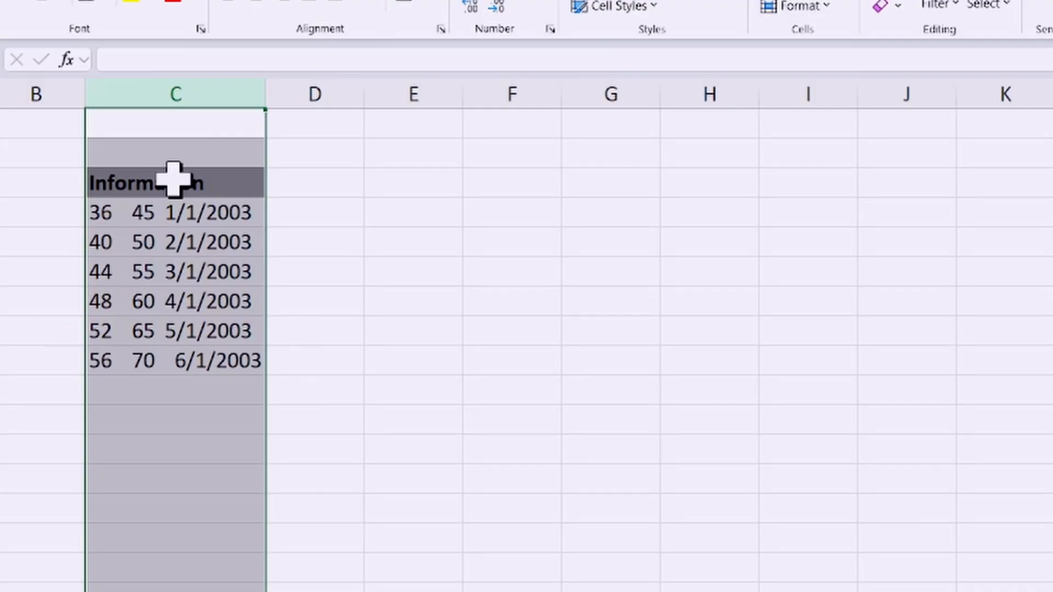
{"action": "left_click_drag", "start_coordinate": [174, 182], "coordinate": [214, 361]}
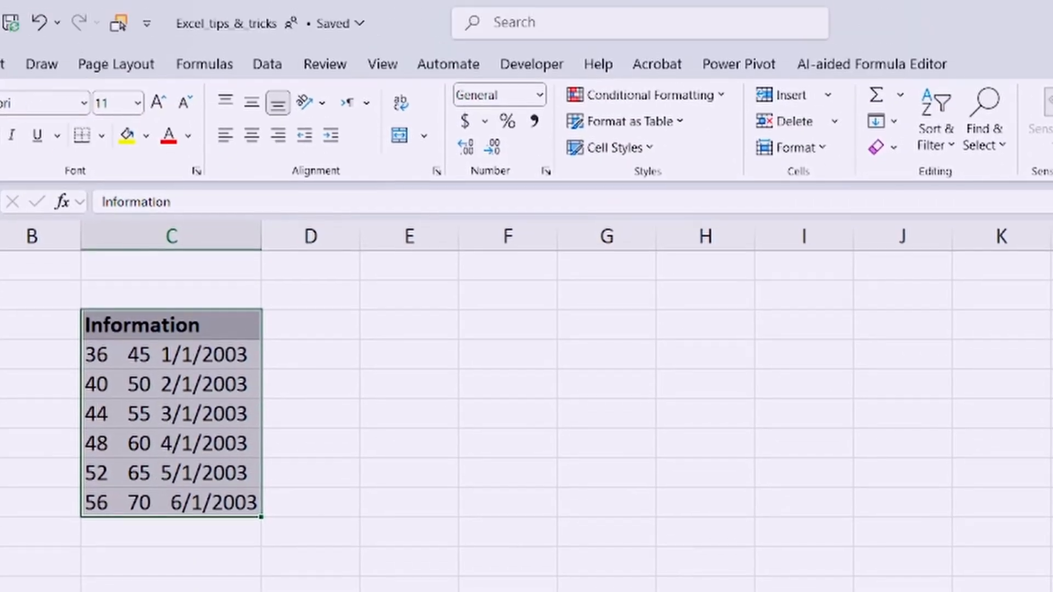
{"action": "left_click", "coordinate": [267, 66]}
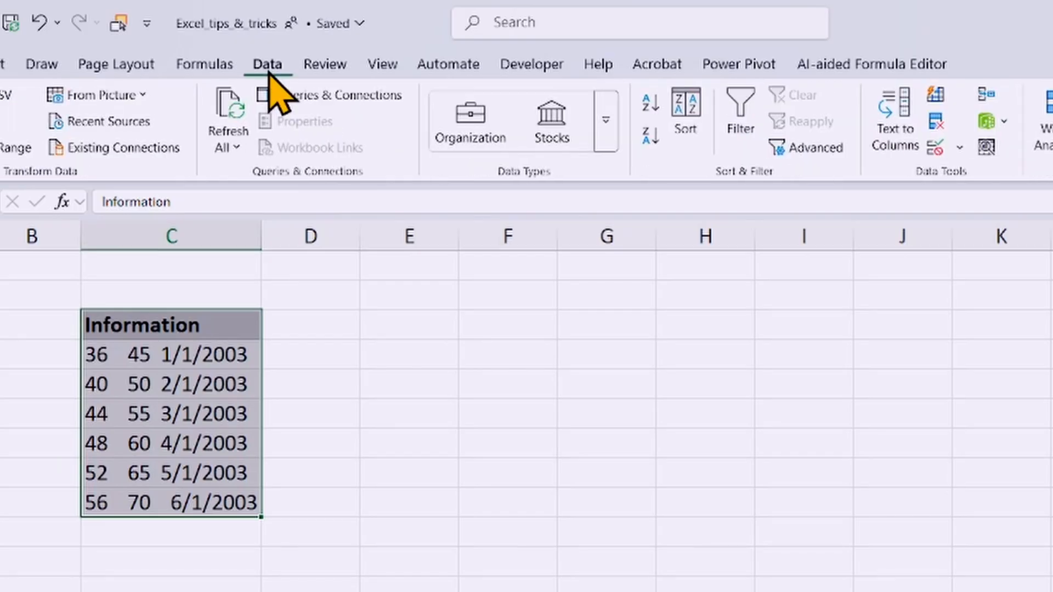
{"action": "left_click", "coordinate": [895, 131]}
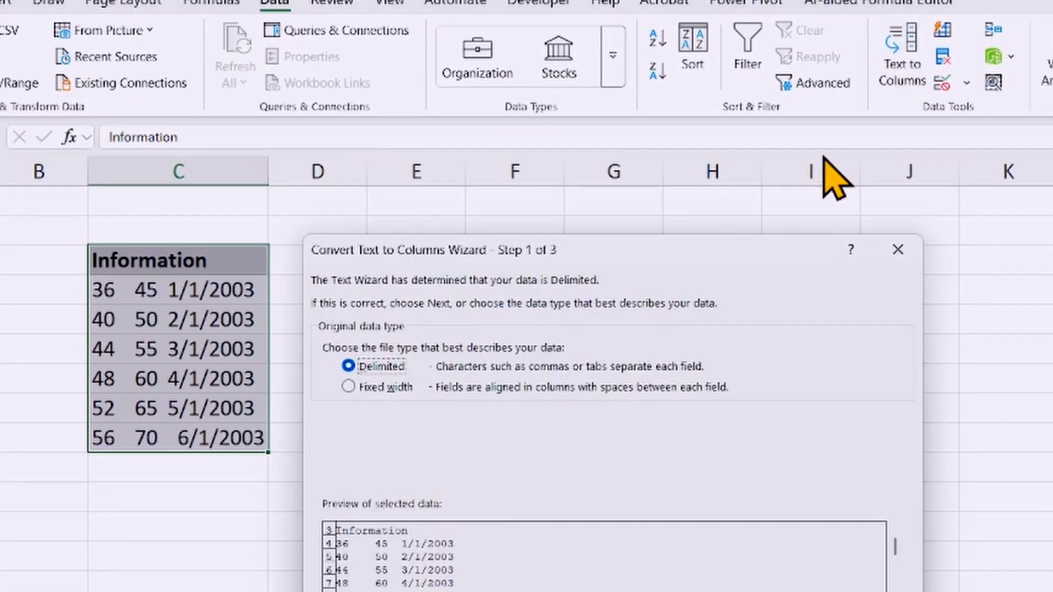
{"action": "mouse_move", "coordinate": [663, 249]}
{"action": "left_mouse_down"}
{"action": "mouse_move", "coordinate": [728, 253]}
{"action": "mouse_move", "coordinate": [652, 256]}
{"action": "left_mouse_up"}
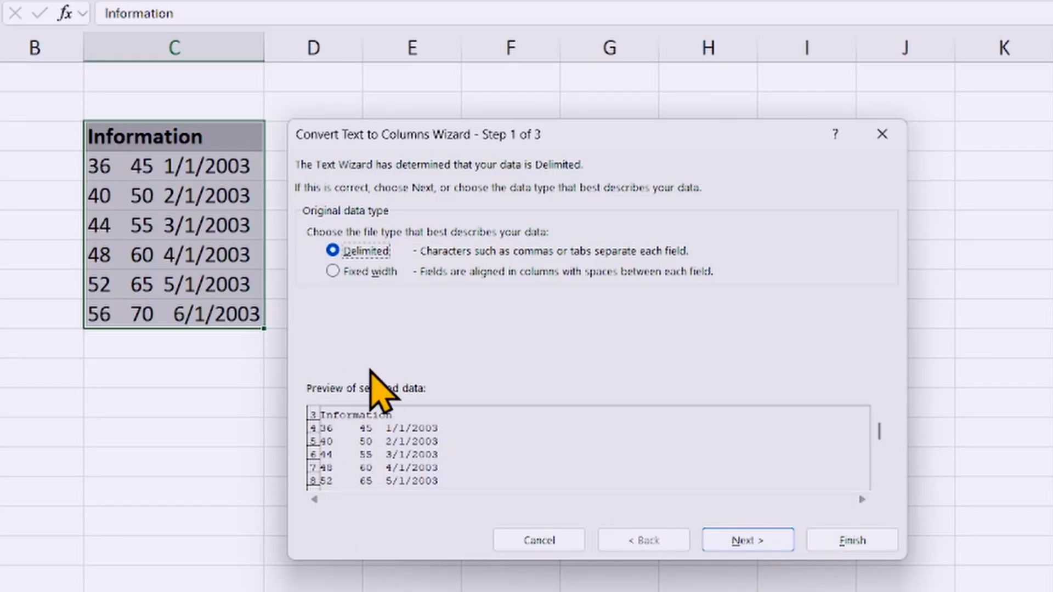
{"action": "left_click", "coordinate": [736, 545]}
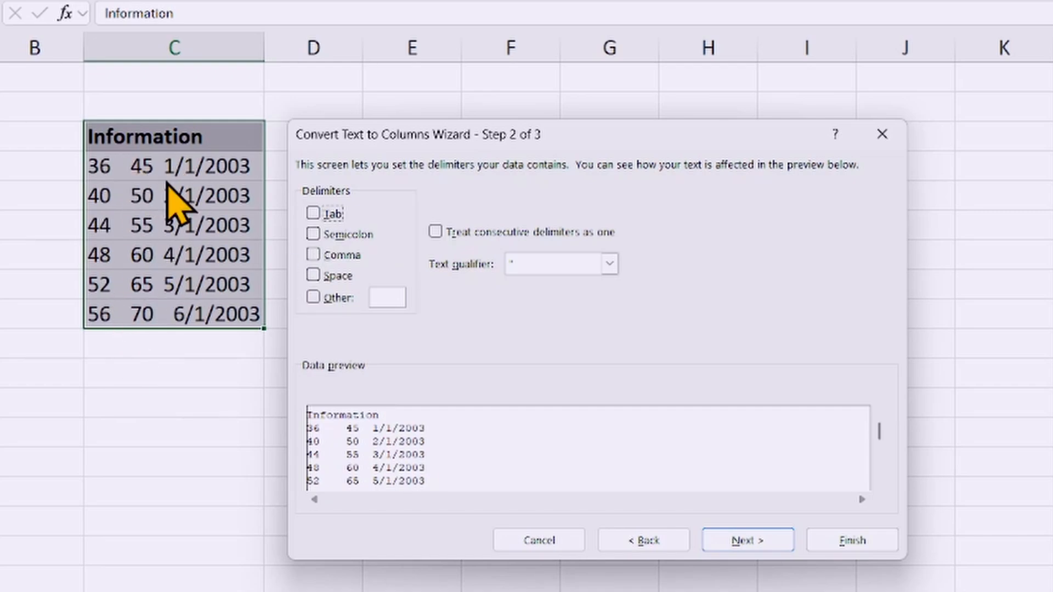
Step: Split the data by spaces, treating consecutive delimiters as one, and set the third column's format to Date MDY
{"action": "left_click", "coordinate": [314, 275]}
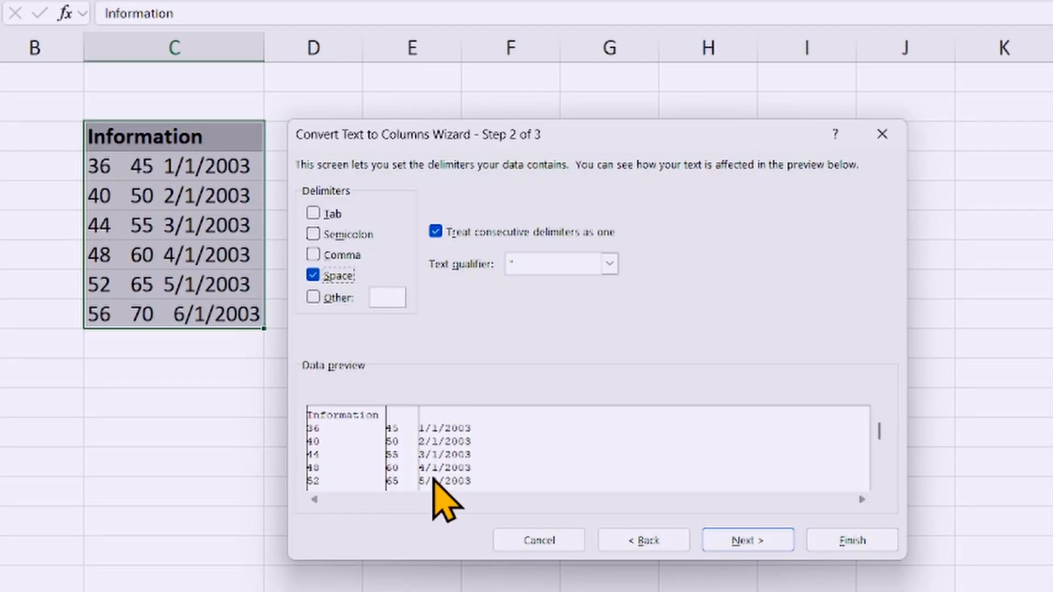
{"action": "left_click", "coordinate": [746, 540]}
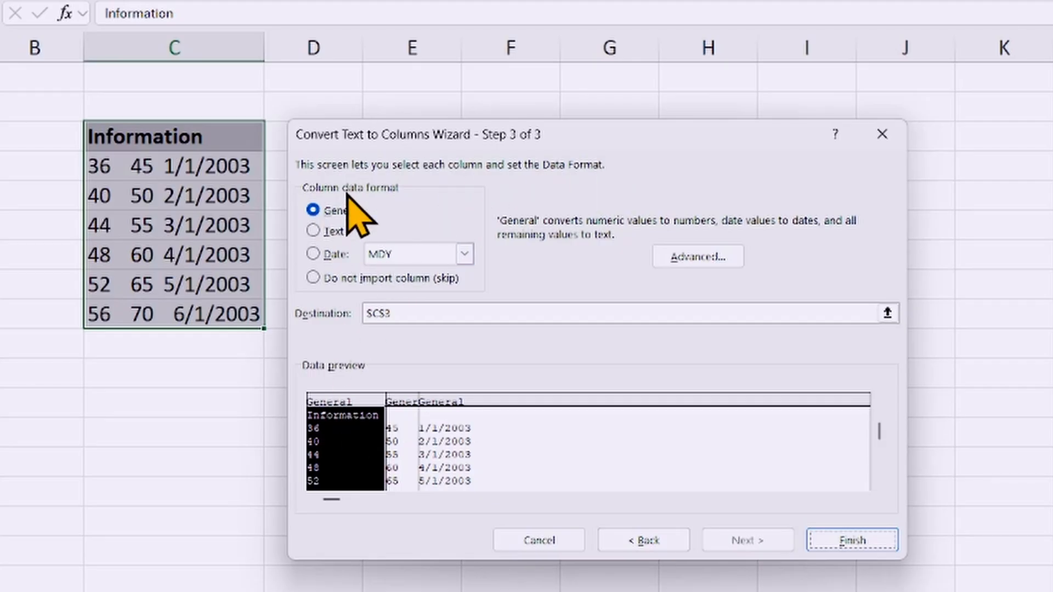
{"action": "left_click", "coordinate": [405, 403]}
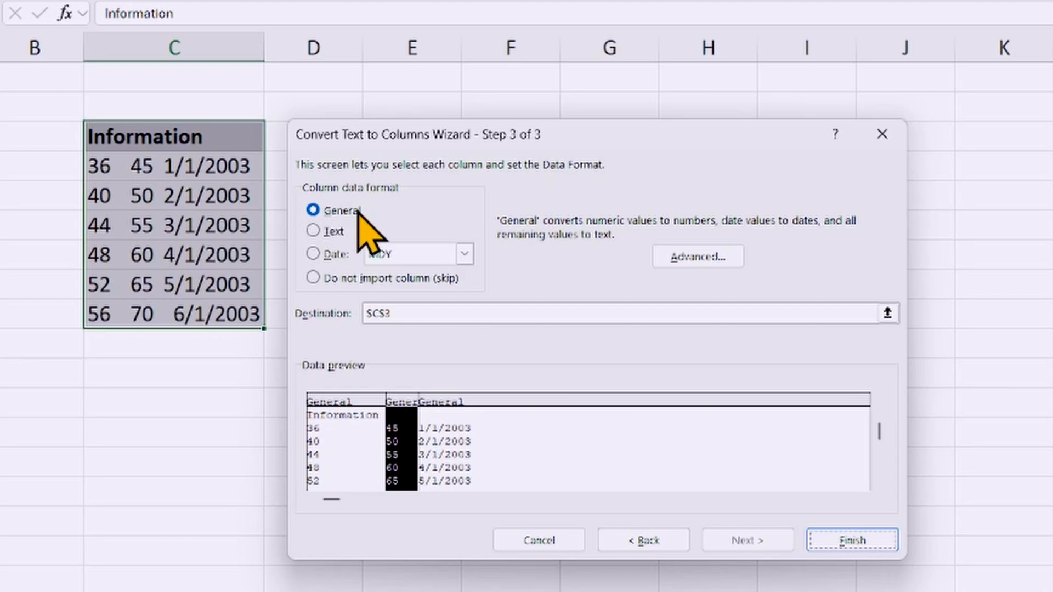
{"action": "left_click", "coordinate": [445, 403]}
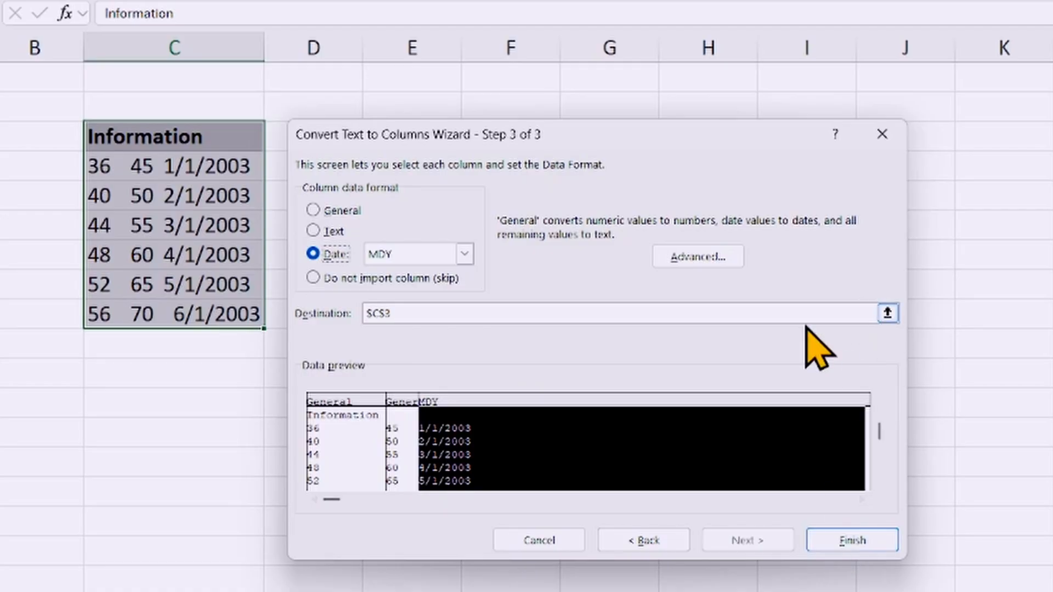
Step: Set the destination of the split data to $E$3, finish the conversion, and select the resulting cells
{"action": "left_click", "coordinate": [887, 313]}
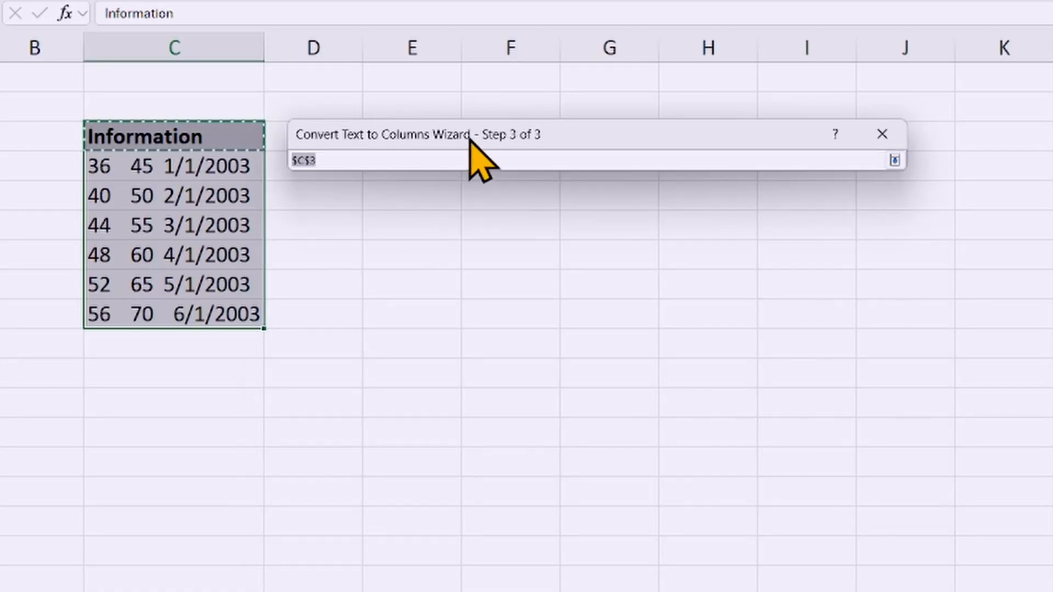
{"action": "left_click_drag", "start_coordinate": [470, 139], "coordinate": [592, 144]}
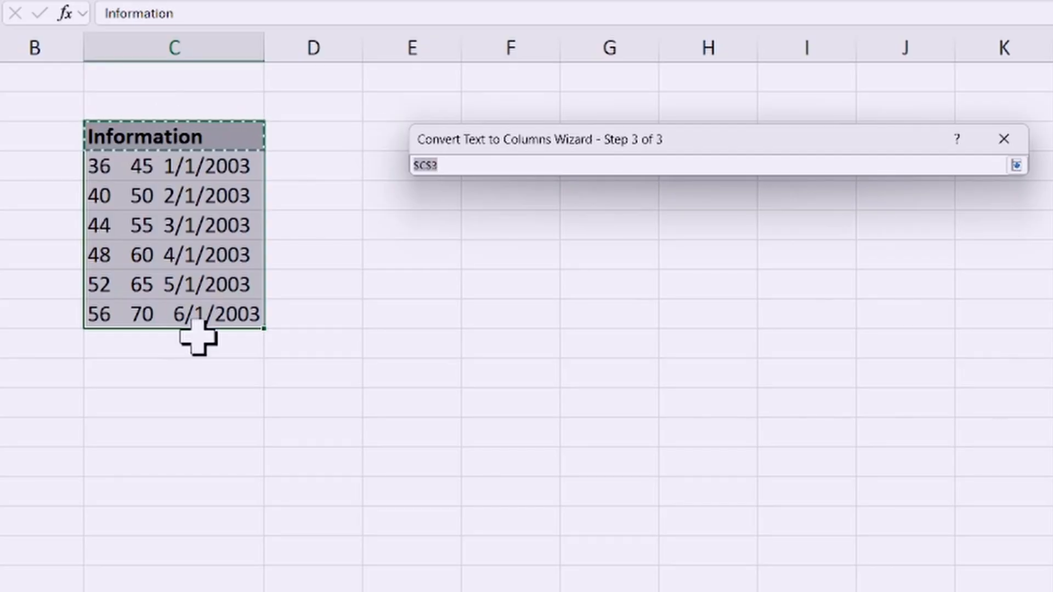
{"action": "left_click", "coordinate": [378, 141]}
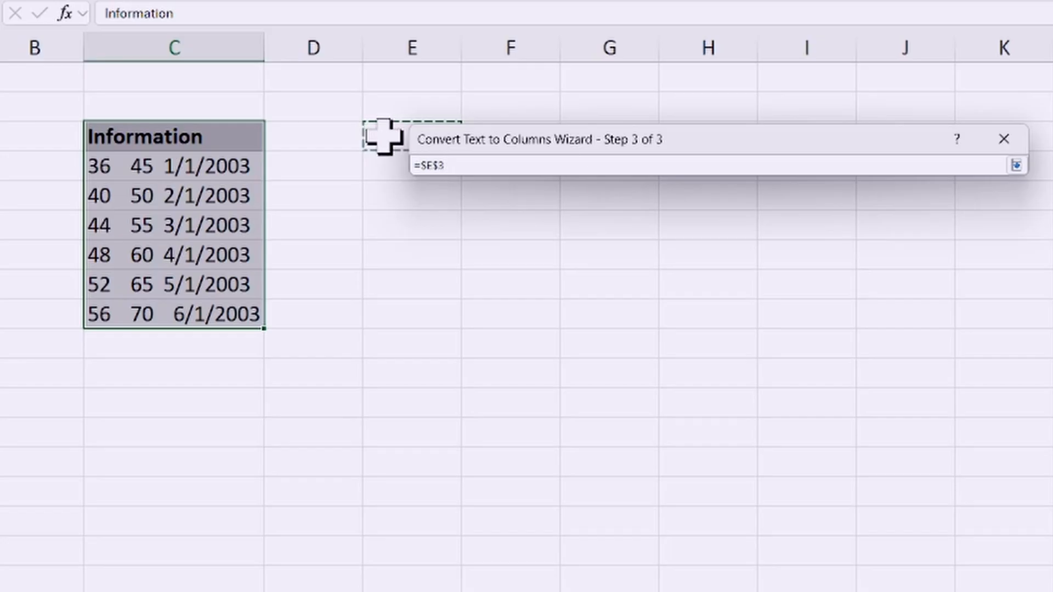
{"action": "left_click", "coordinate": [1016, 165]}
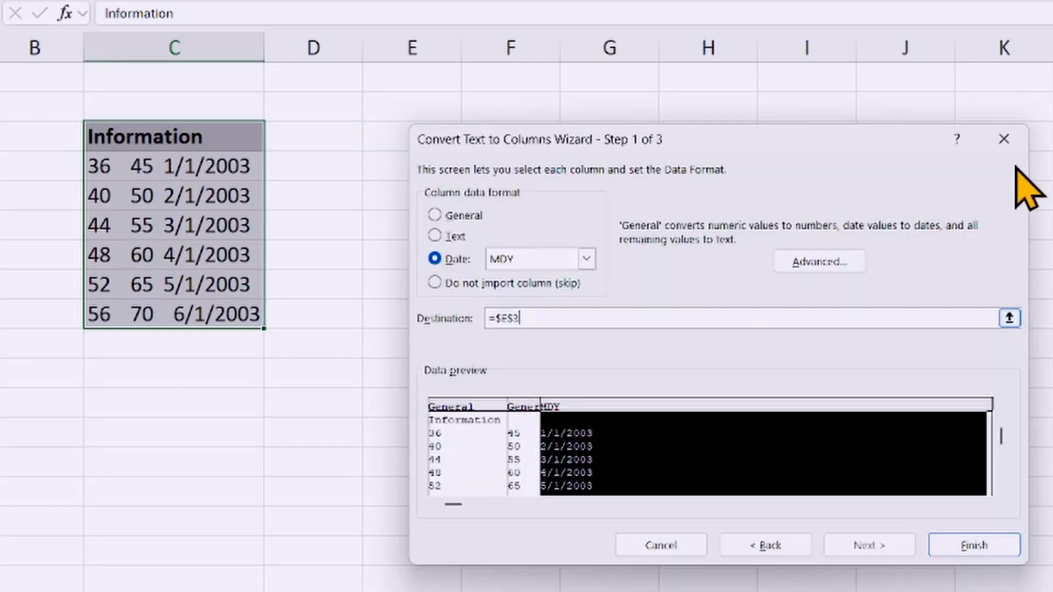
{"action": "left_click", "coordinate": [967, 545]}
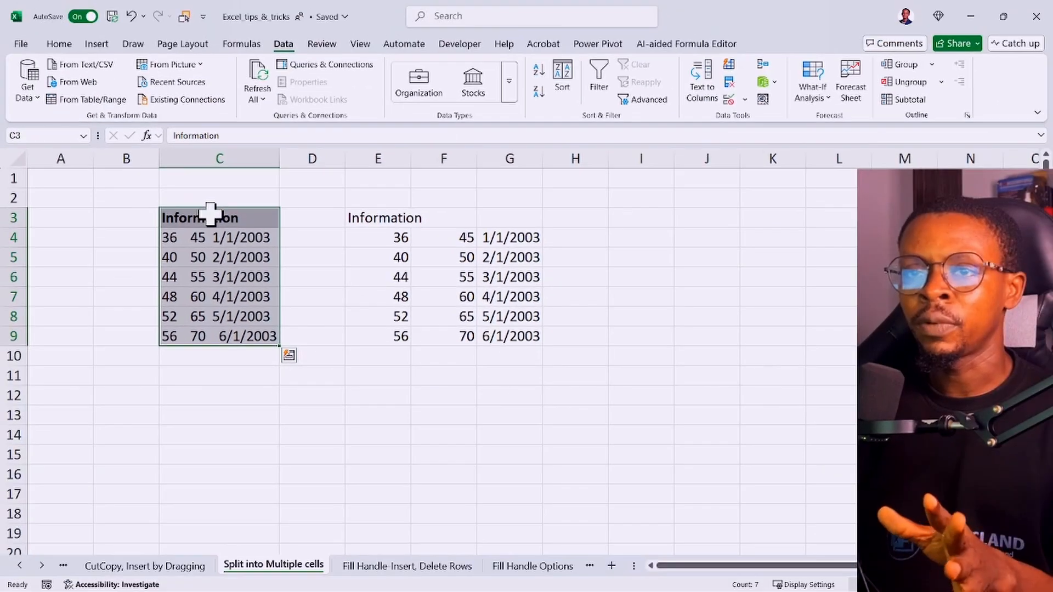
{"action": "left_click_drag", "start_coordinate": [388, 218], "coordinate": [503, 336]}
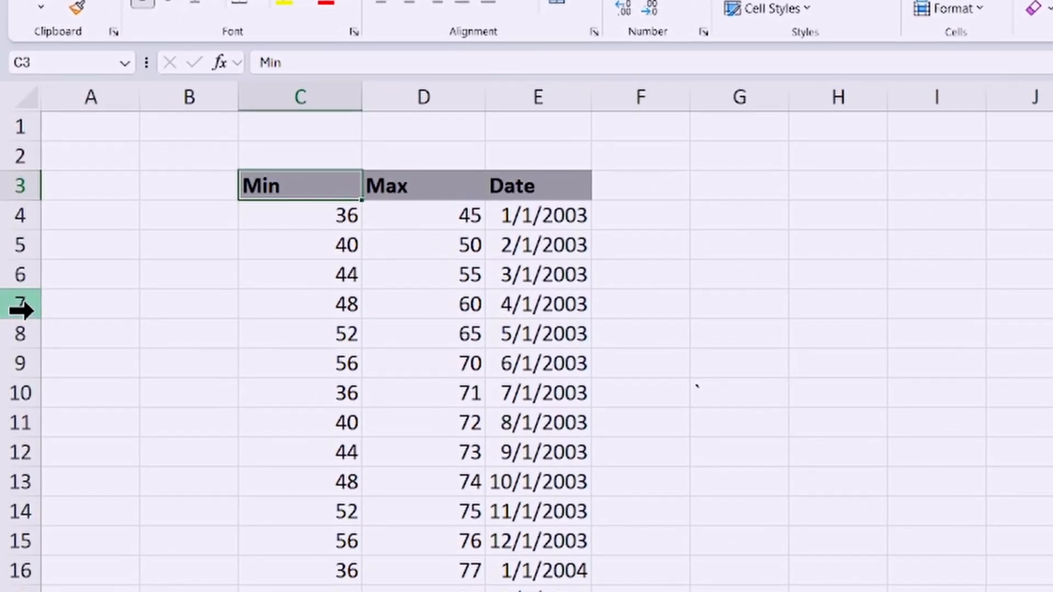
Step: Insert four blank rows above row 7, undo the insertion, and clear the row selection
{"action": "left_click_drag", "start_coordinate": [22, 302], "coordinate": [33, 386]}
{"action": "right_click", "coordinate": [13, 337]}
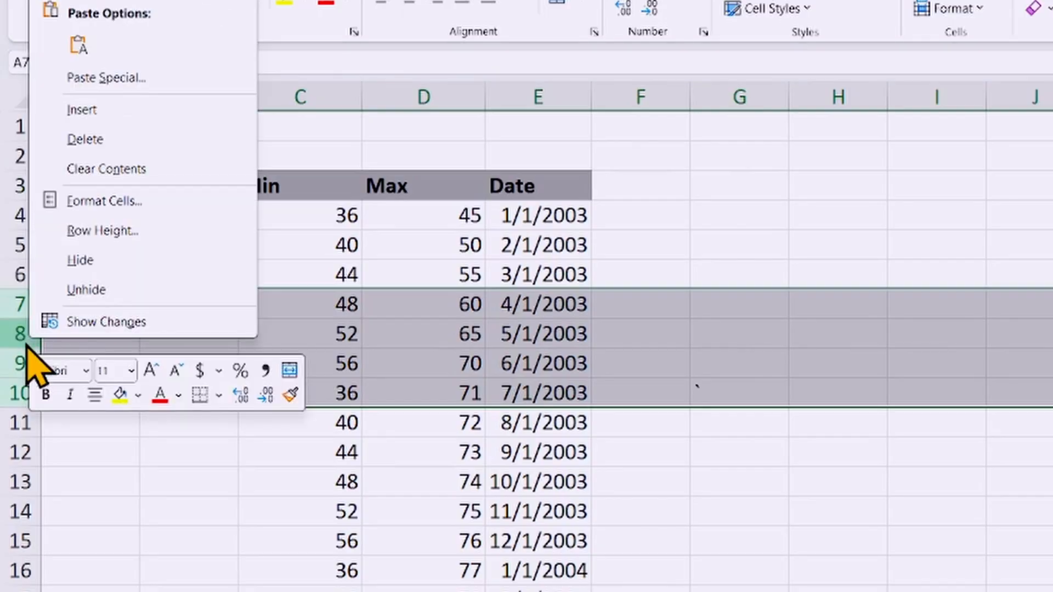
{"action": "left_click", "coordinate": [82, 109]}
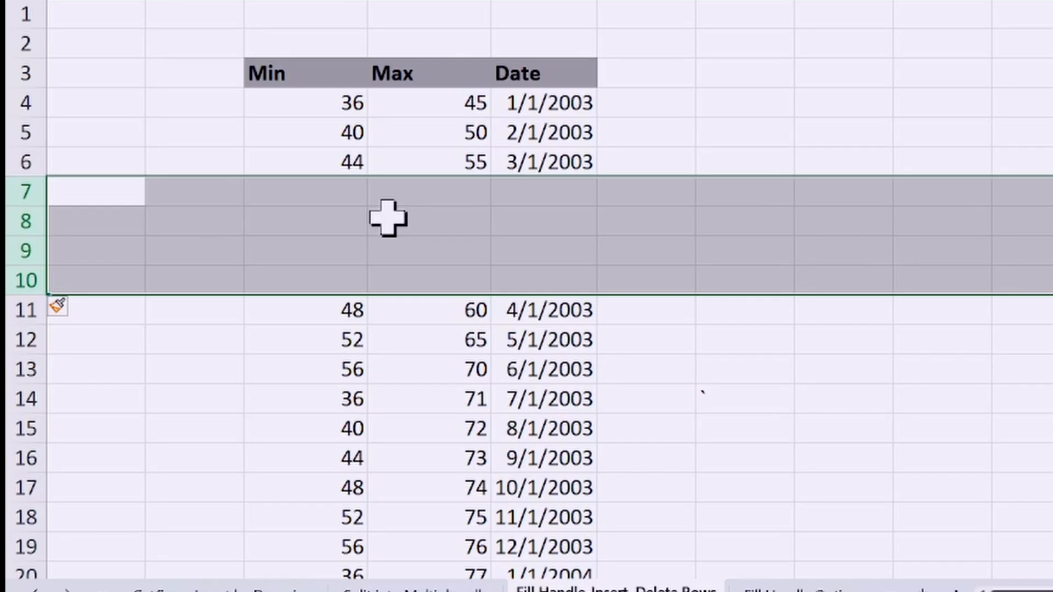
{"action": "key", "text": "ctrl+z"}
{"action": "left_click", "coordinate": [711, 165]}
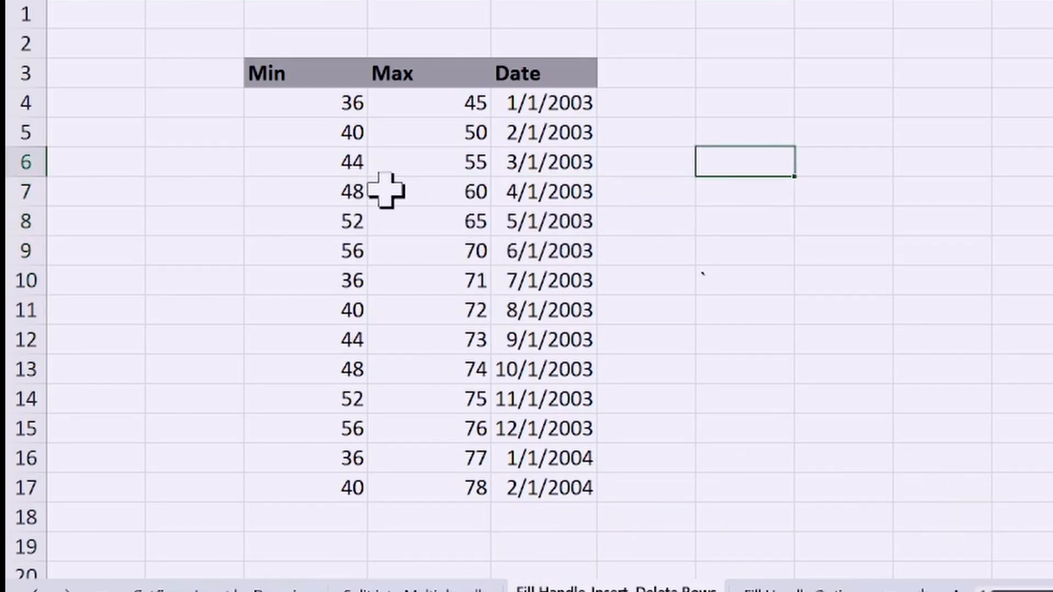
Step: Insert three rows of blank cells directly below the table range C7:E10 by extending that range
{"action": "left_click_drag", "start_coordinate": [272, 191], "coordinate": [526, 283]}
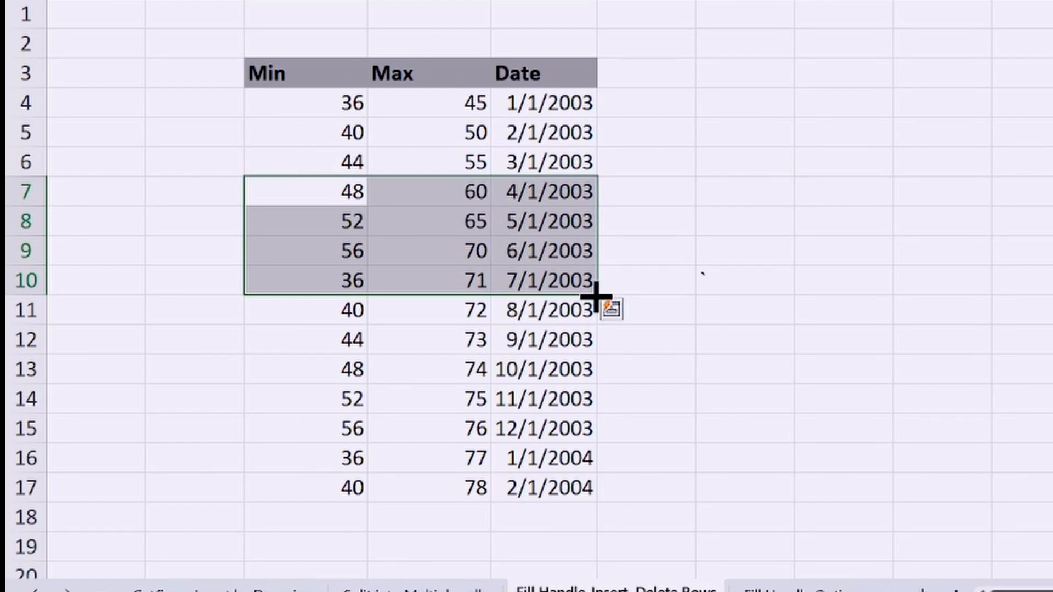
{"action": "left_click_drag", "start_coordinate": [592, 295], "coordinate": [595, 382]}
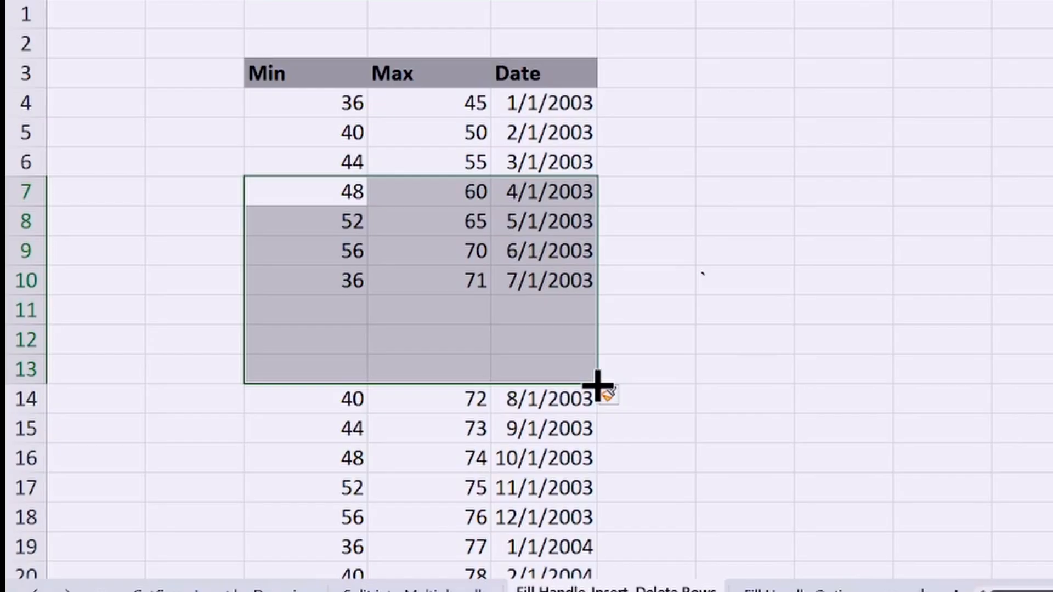
Step: Delete the three blank rows of cells below row 10, undoing the first attempt that cuts into the data
{"action": "mouse_move", "coordinate": [594, 376]}
{"action": "left_mouse_down"}
{"action": "mouse_move", "coordinate": [583, 278]}
{"action": "mouse_move", "coordinate": [587, 297]}
{"action": "mouse_move", "coordinate": [597, 270]}
{"action": "mouse_move", "coordinate": [586, 277]}
{"action": "left_mouse_up"}
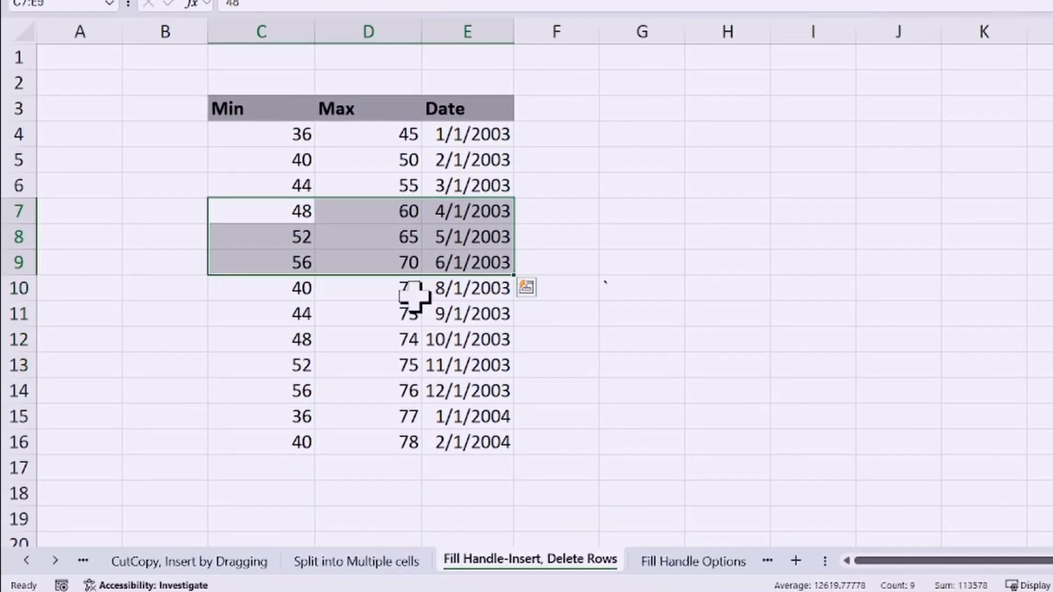
{"action": "key", "text": "ctrl+z"}
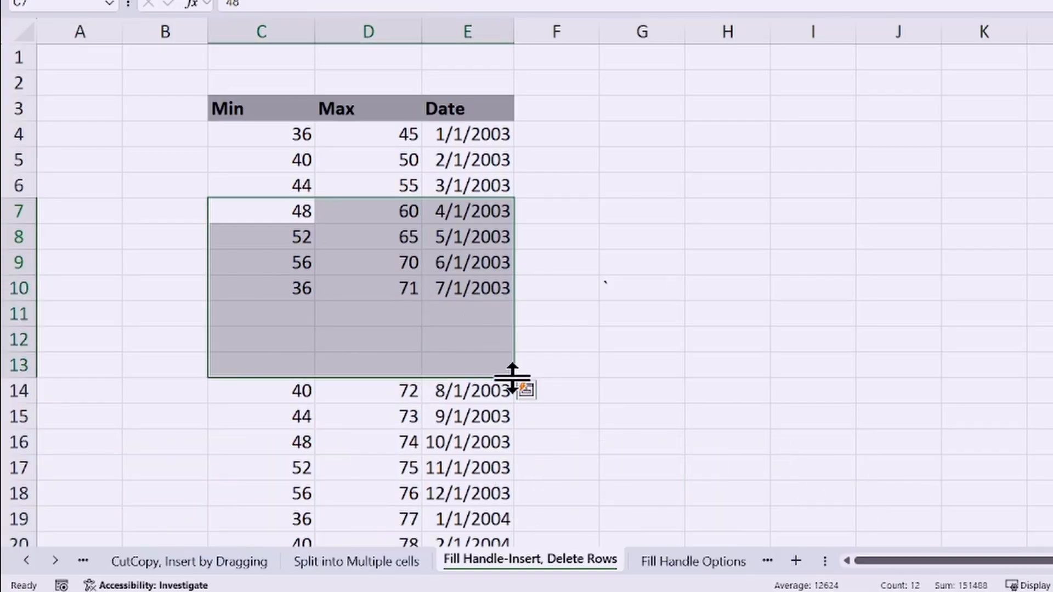
{"action": "mouse_move", "coordinate": [512, 377]}
{"action": "left_mouse_down"}
{"action": "mouse_move", "coordinate": [488, 303]}
{"action": "mouse_move", "coordinate": [494, 253]}
{"action": "mouse_move", "coordinate": [502, 302]}
{"action": "left_mouse_up"}
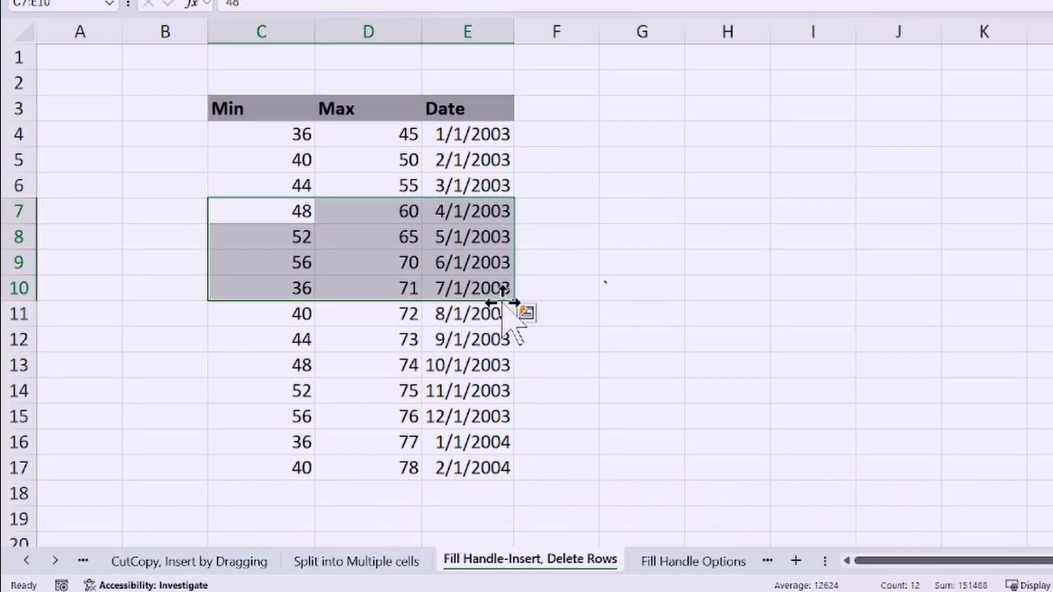
Step: Insert three columns of blank cells between Max and Date in rows 3 to 17 by extending the range C3:D17
{"action": "left_click_drag", "start_coordinate": [251, 115], "coordinate": [370, 465]}
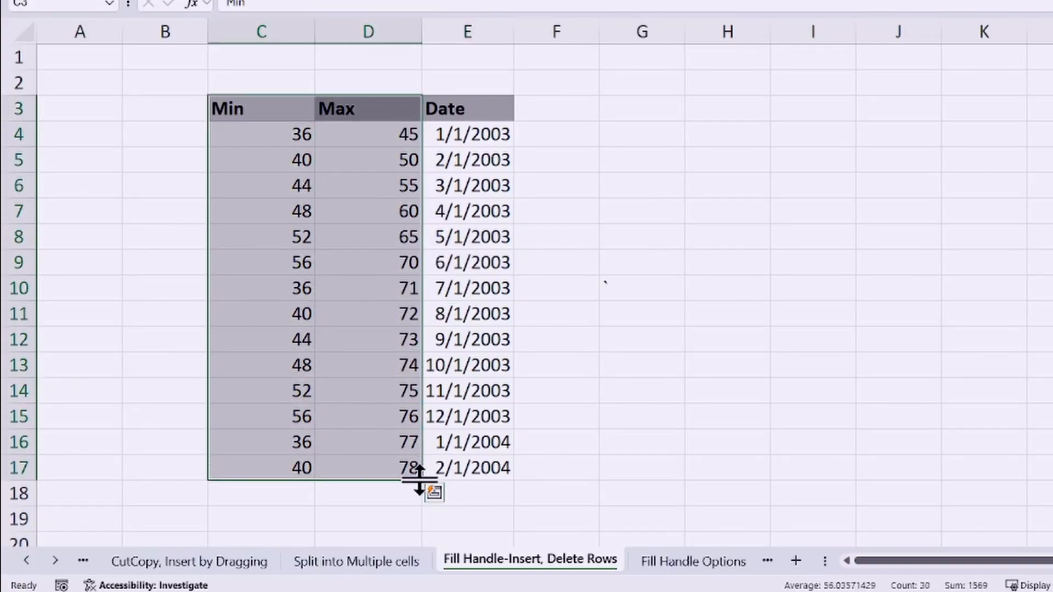
{"action": "left_click_drag", "start_coordinate": [419, 478], "coordinate": [559, 472]}
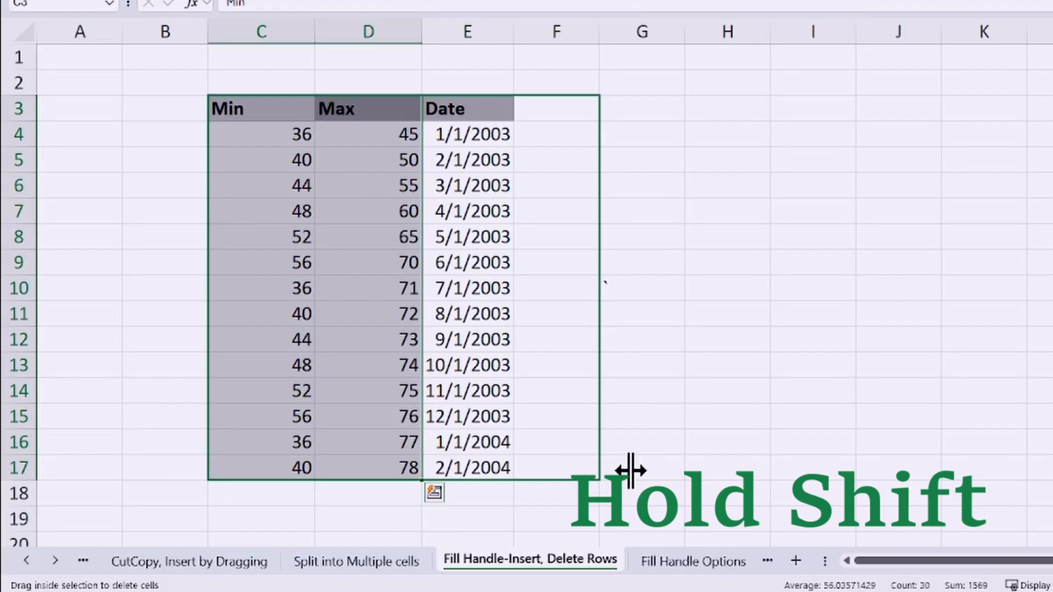
{"action": "left_click_drag", "start_coordinate": [631, 471], "coordinate": [648, 471]}
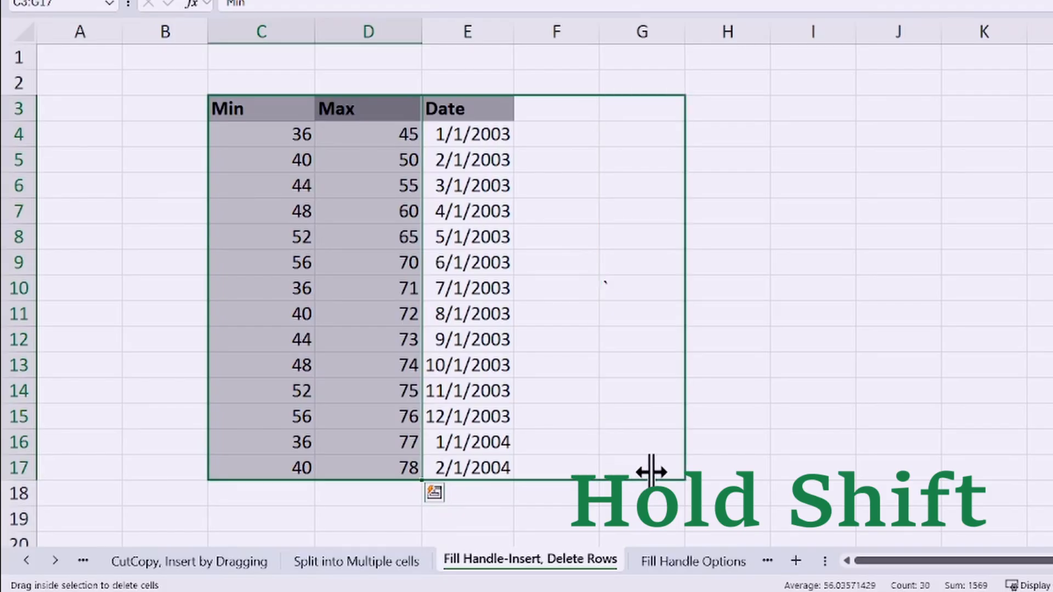
{"action": "left_click_drag", "start_coordinate": [651, 472], "coordinate": [652, 472]}
Step: Try to delete the blank cells F4:G17 without their header cells by shrinking the range E4:G17, and undo the deletion
{"action": "left_click_drag", "start_coordinate": [466, 134], "coordinate": [642, 464]}
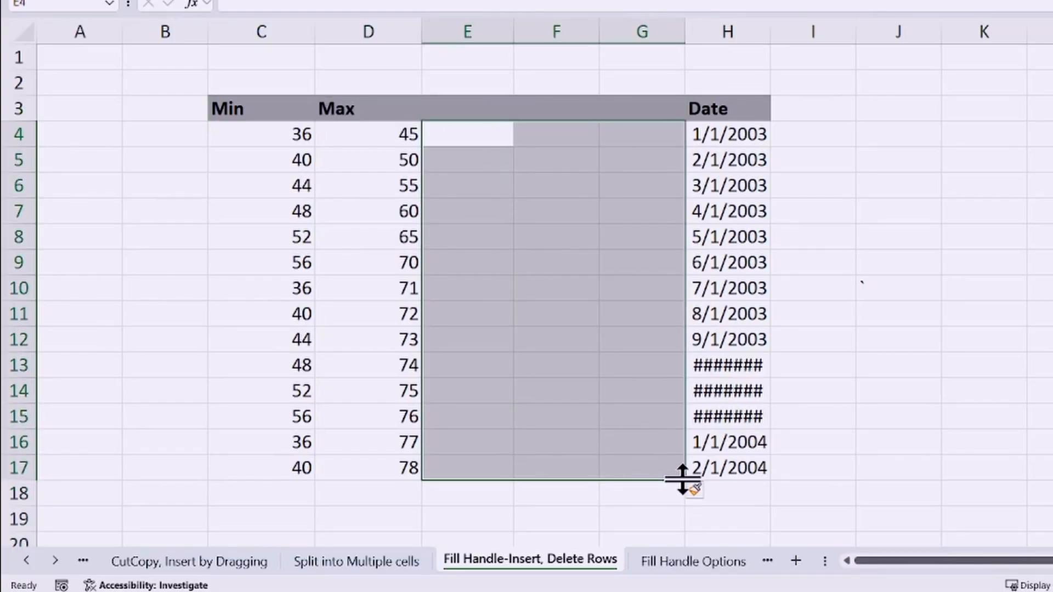
{"action": "mouse_move", "coordinate": [683, 480]}
{"action": "left_mouse_down"}
{"action": "mouse_move", "coordinate": [497, 473]}
{"action": "mouse_move", "coordinate": [576, 470]}
{"action": "mouse_move", "coordinate": [503, 470]}
{"action": "mouse_move", "coordinate": [513, 466]}
{"action": "left_mouse_up"}
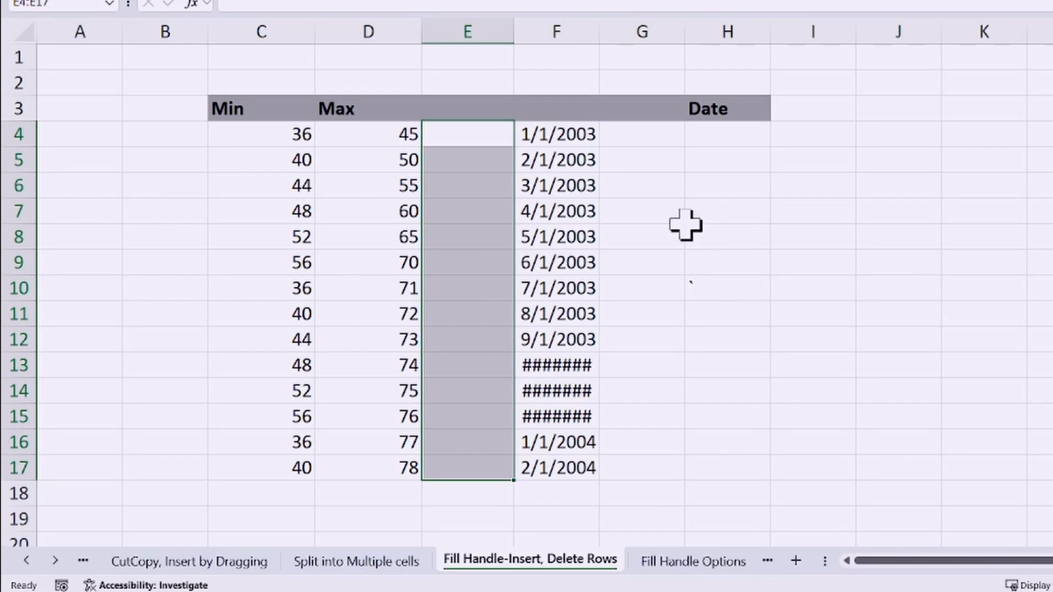
{"action": "left_click", "coordinate": [709, 112]}
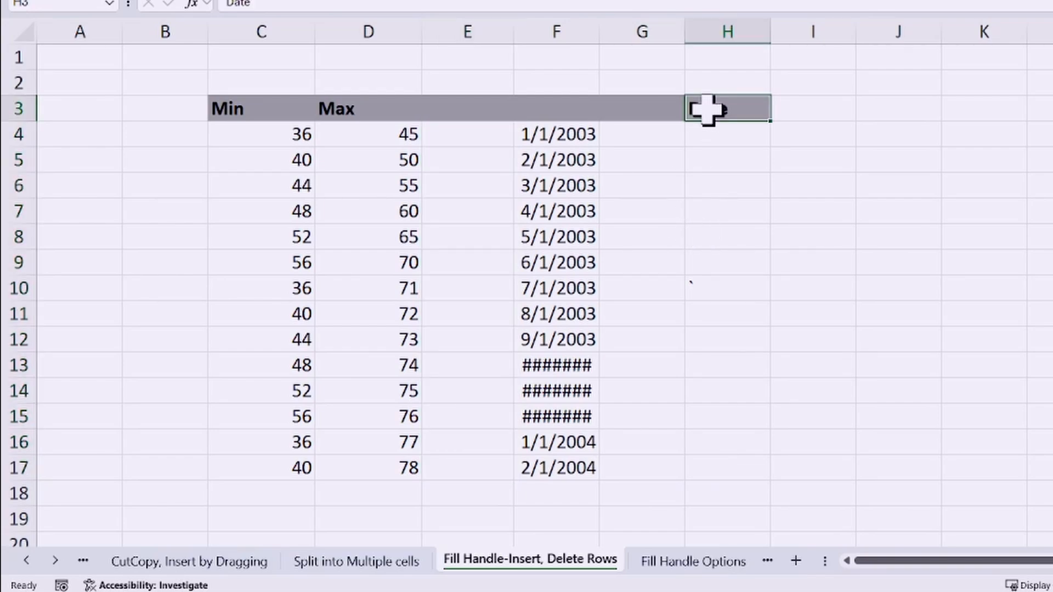
{"action": "key", "text": "ctrl+z"}
Step: Select the blank cells between Max and Date from E3 down to row 17, including the header row
{"action": "left_click", "coordinate": [455, 108]}
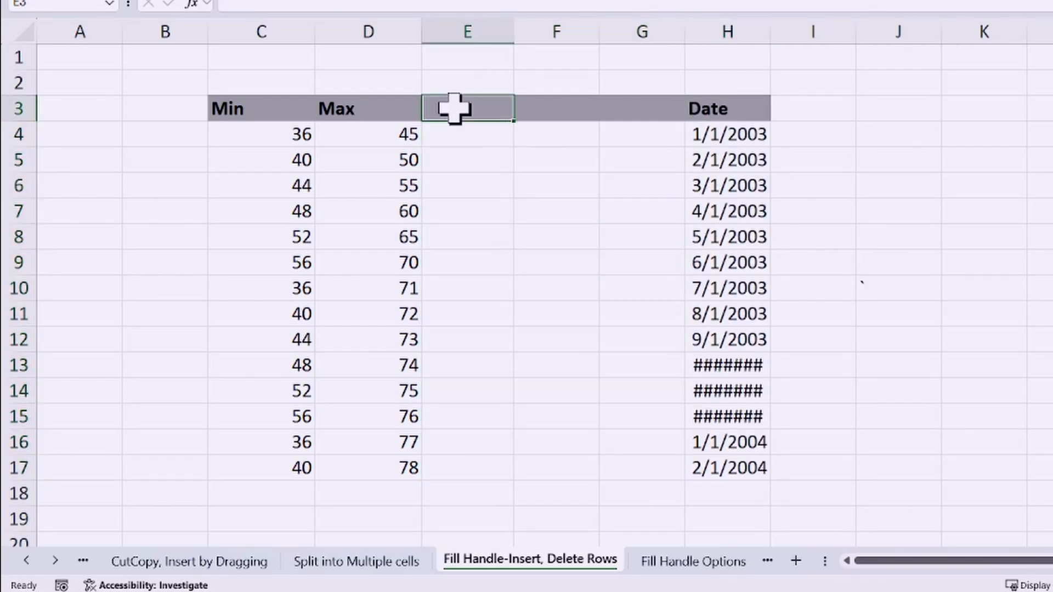
{"action": "mouse_move", "coordinate": [454, 108]}
{"action": "left_mouse_down"}
{"action": "mouse_move", "coordinate": [686, 411]}
{"action": "mouse_move", "coordinate": [679, 467]}
{"action": "mouse_move", "coordinate": [541, 475]}
{"action": "left_mouse_up"}
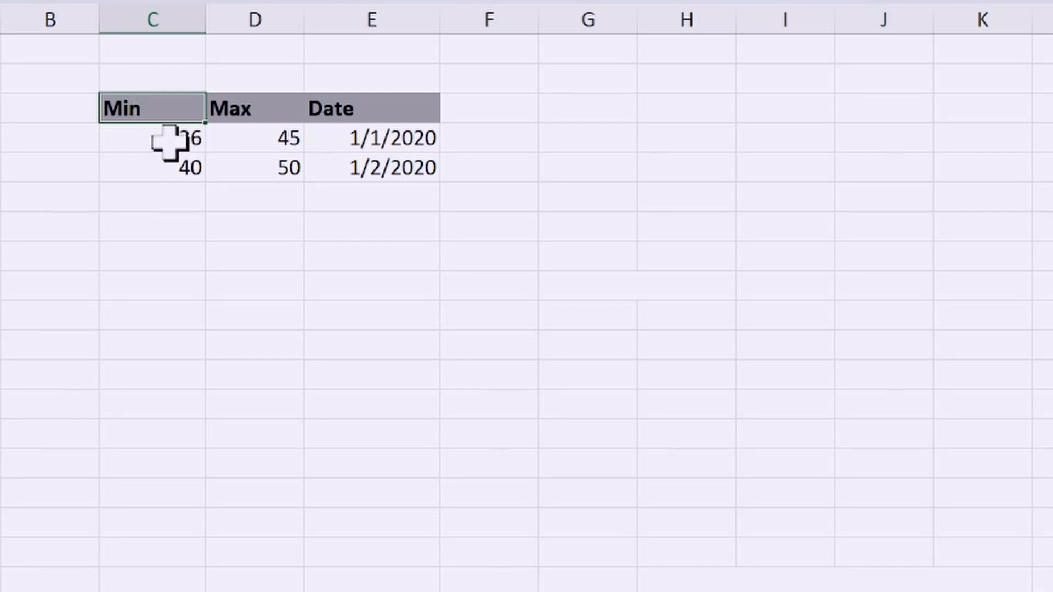
Step: Extend the number pattern in C4:C5 down the Min column to C13, and undo the fill
{"action": "left_click_drag", "start_coordinate": [177, 137], "coordinate": [171, 172]}
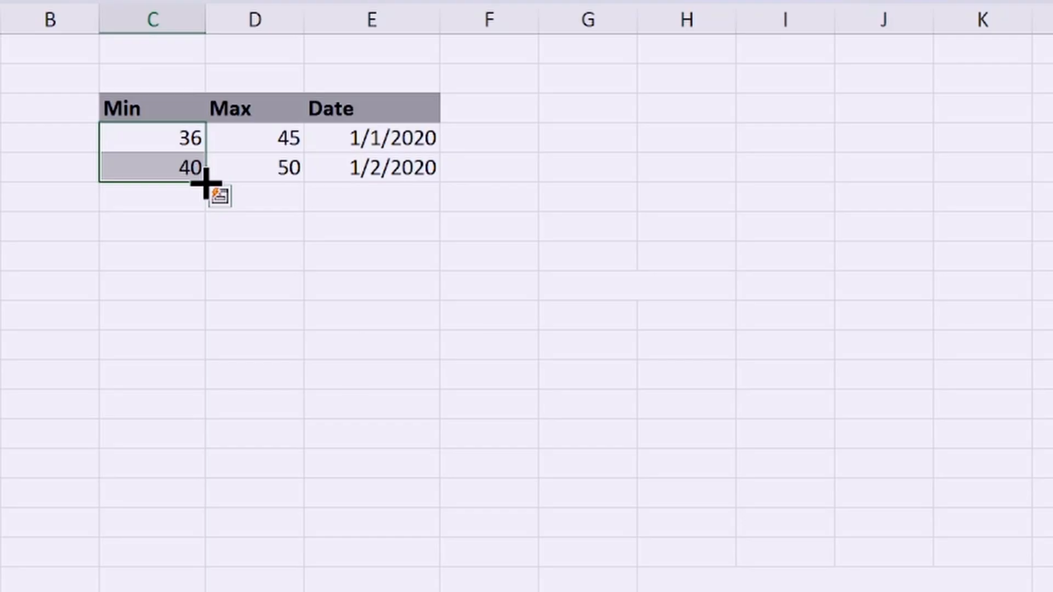
{"action": "left_click_drag", "start_coordinate": [206, 181], "coordinate": [213, 416]}
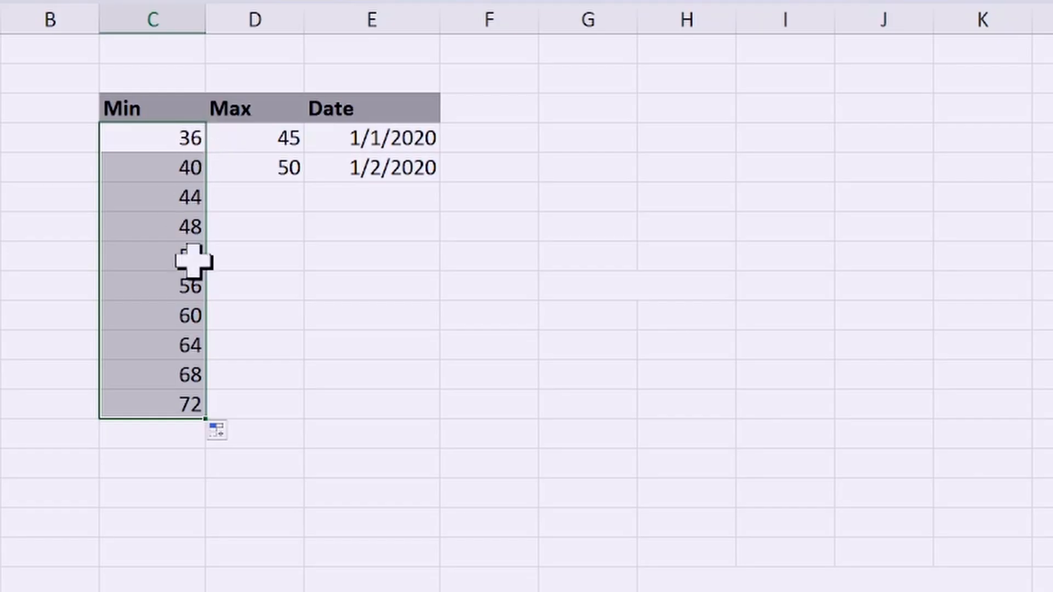
{"action": "left_click", "coordinate": [175, 141]}
{"action": "left_click", "coordinate": [164, 170]}
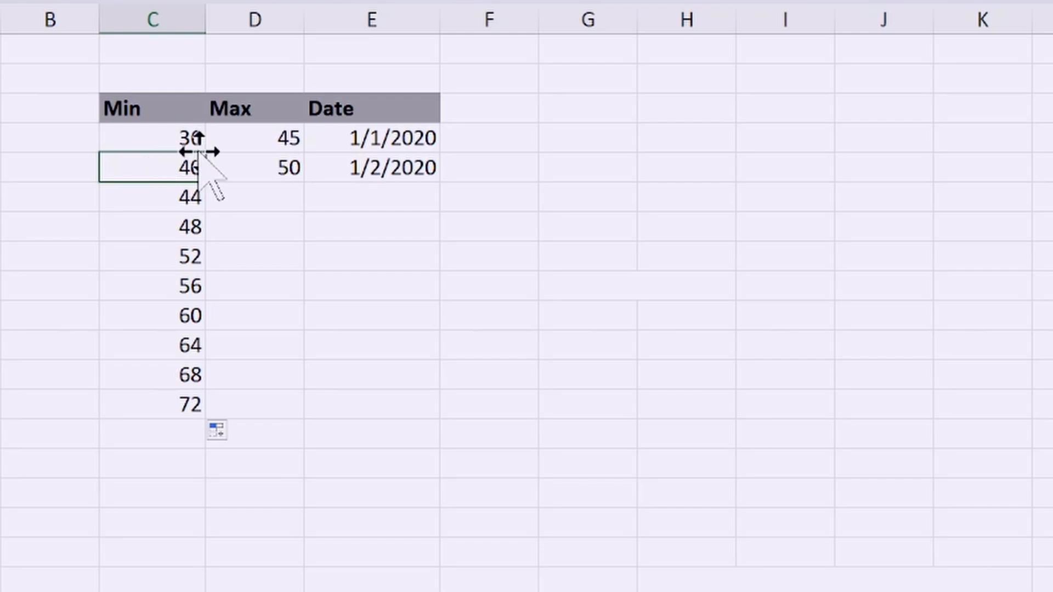
{"action": "key", "text": "ctrl+z"}
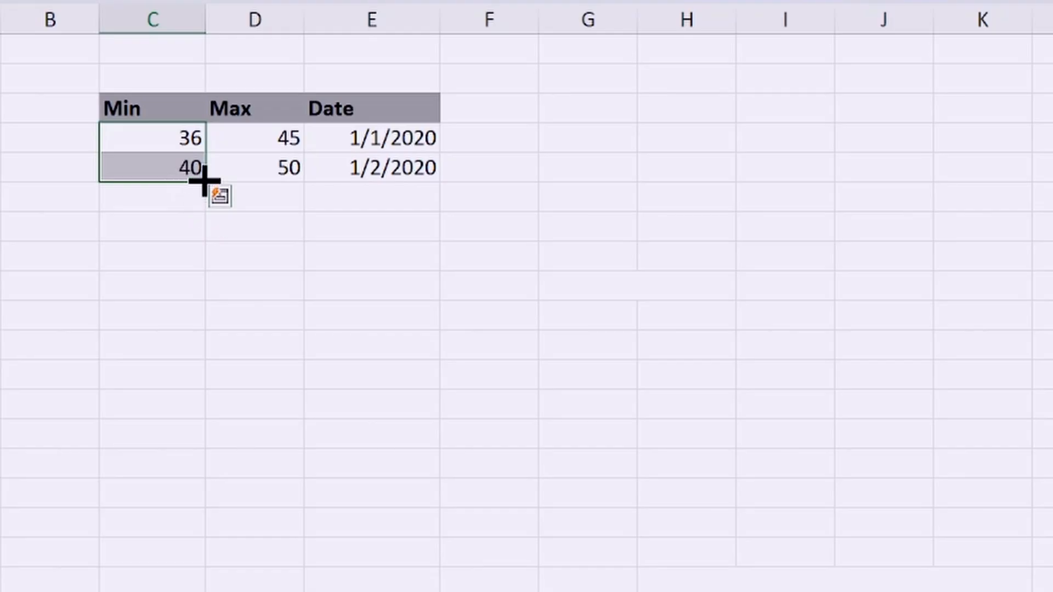
Step: Extend C4:C5 down to C11 with the Fill Series option, and undo the fill
{"action": "left_click_drag", "start_coordinate": [204, 180], "coordinate": [206, 356]}
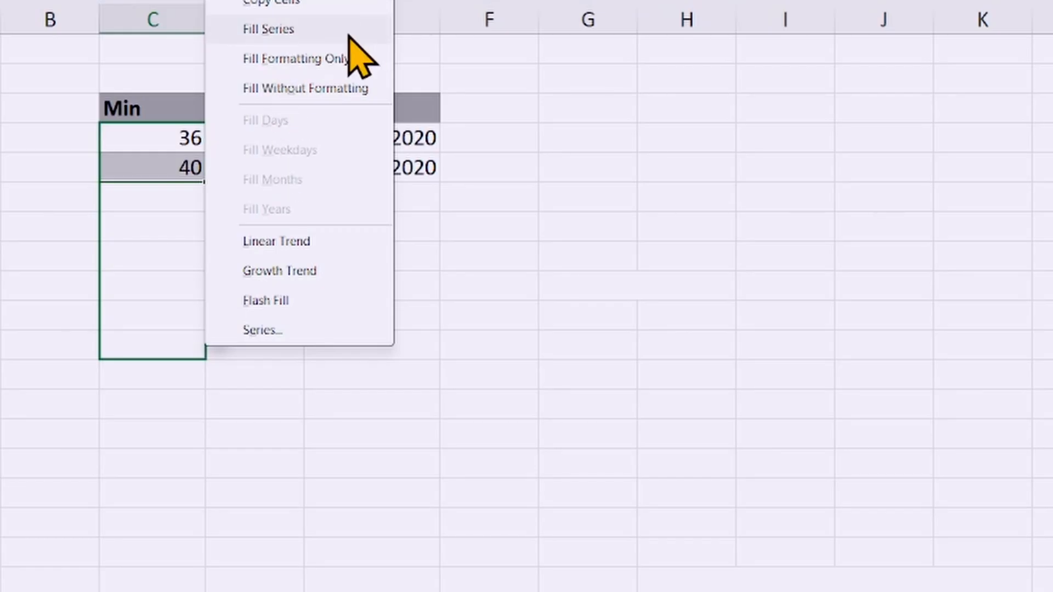
{"action": "left_click", "coordinate": [281, 33]}
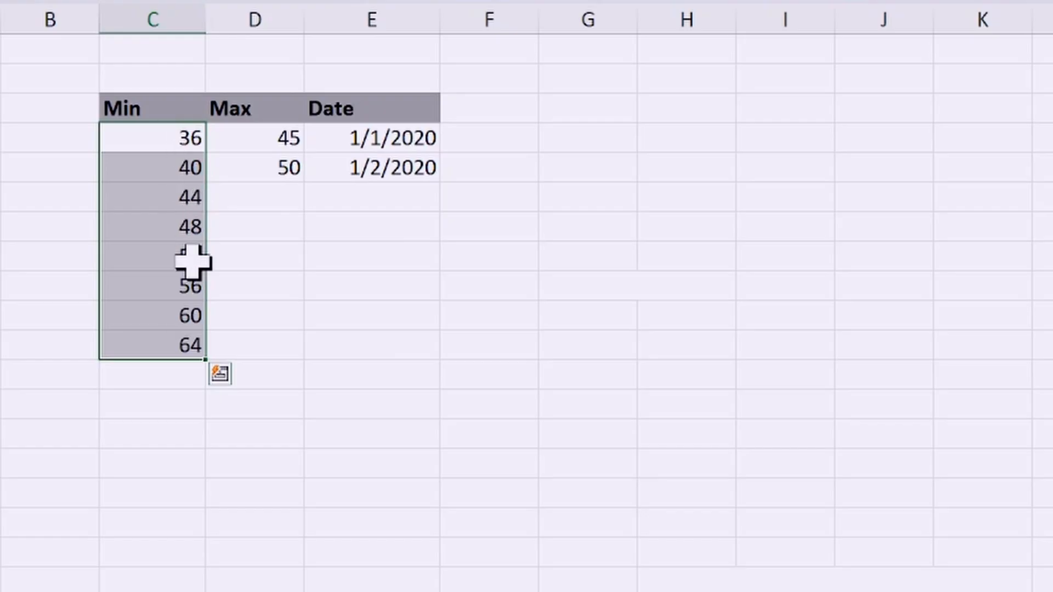
{"action": "key", "text": "ctrl+z"}
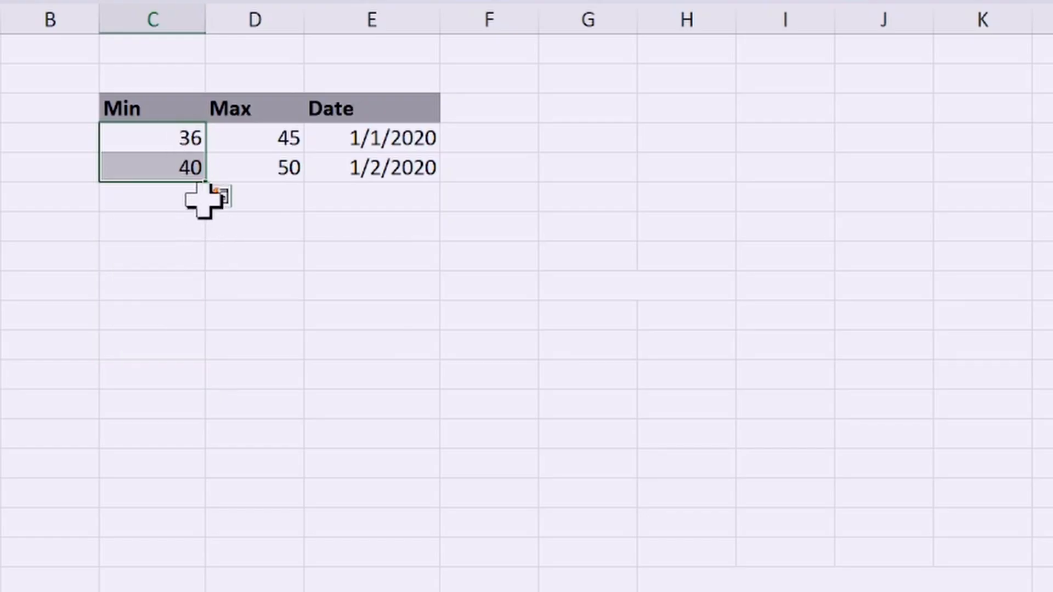
Step: Bring up the fill options for extending C4:C5 down to C12, dismiss them, and select the Min header
{"action": "left_click_drag", "start_coordinate": [206, 182], "coordinate": [229, 377]}
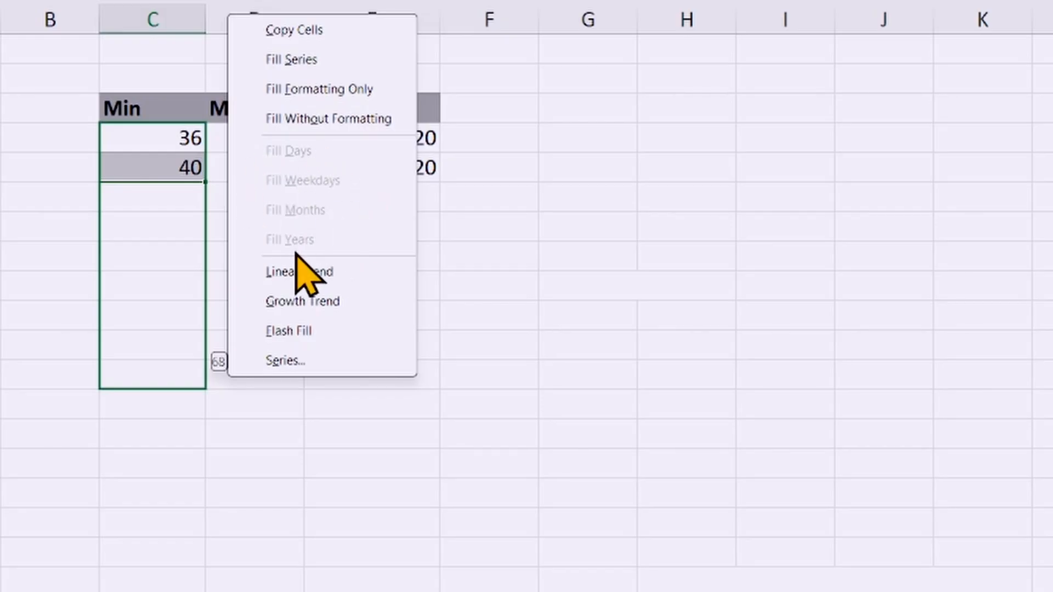
{"action": "left_click", "coordinate": [472, 228]}
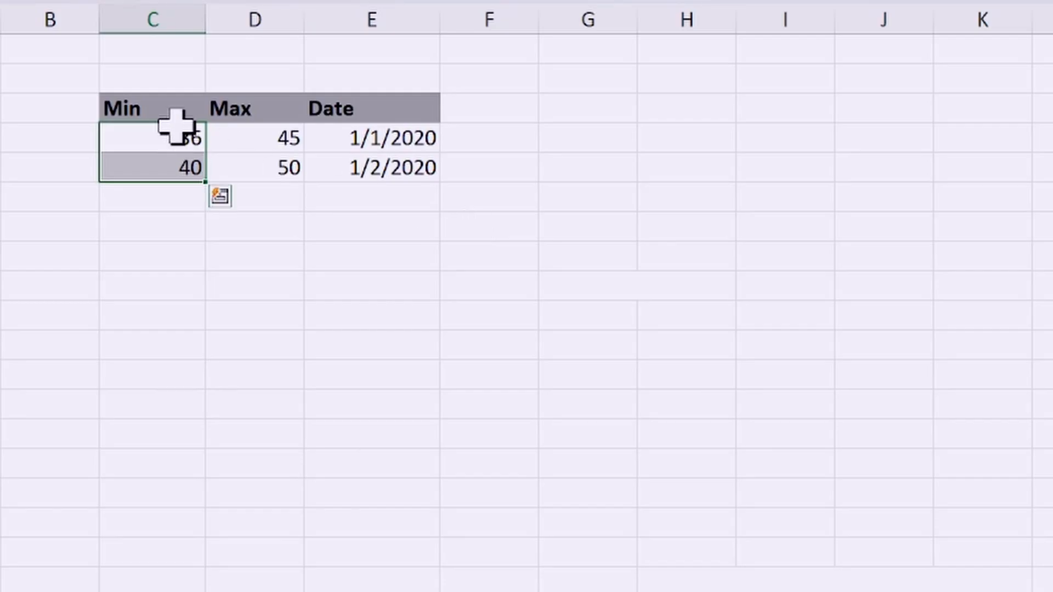
{"action": "left_click", "coordinate": [164, 109]}
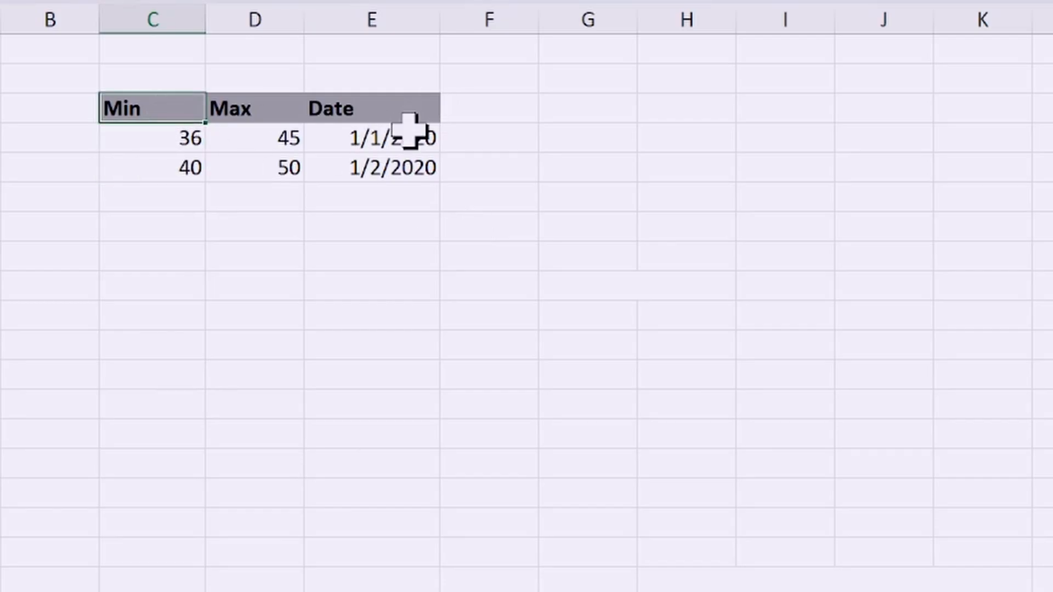
Step: Extend the dates in E4:E5 down the Date column to E17, and undo the fill
{"action": "left_click", "coordinate": [386, 141]}
{"action": "left_click_drag", "start_coordinate": [386, 141], "coordinate": [383, 169]}
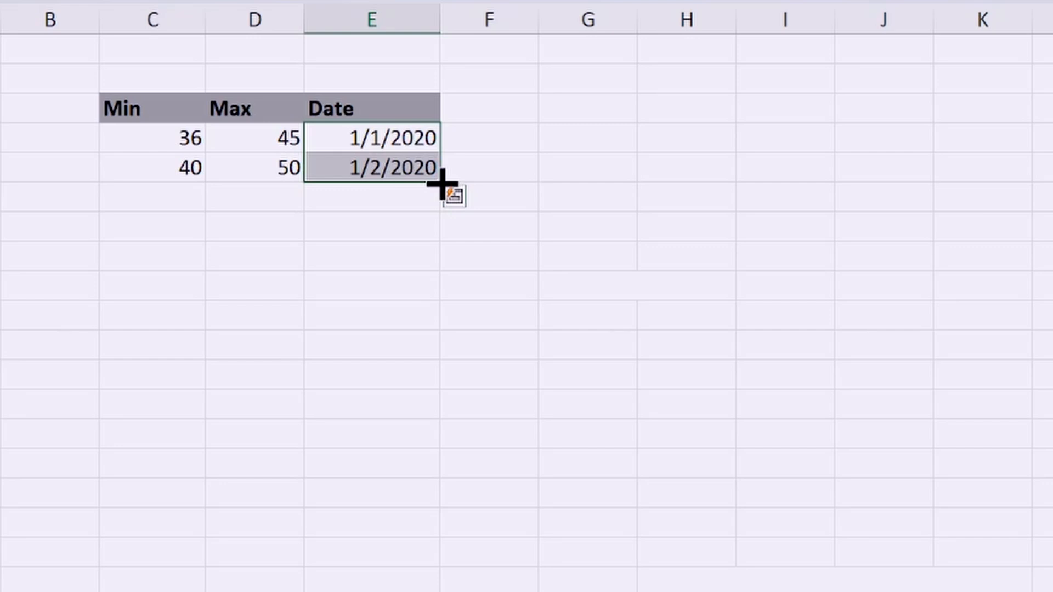
{"action": "left_click_drag", "start_coordinate": [441, 184], "coordinate": [459, 528]}
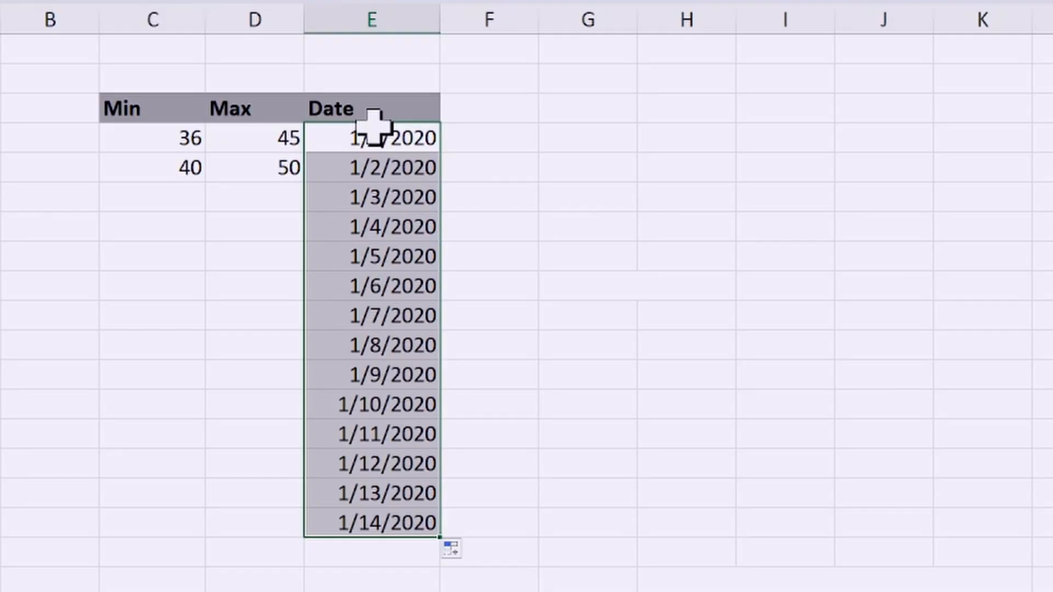
{"action": "key", "text": "ctrl+z"}
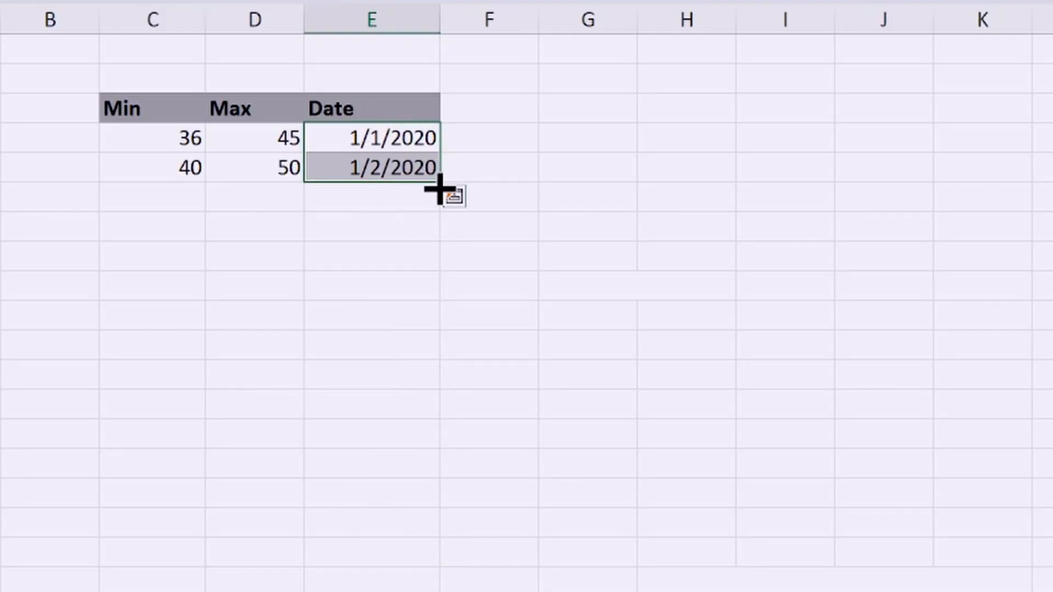
Step: Extend the dates in E4:E5 down to E14 with the Fill Weekdays option, and undo the fill
{"action": "left_click_drag", "start_coordinate": [442, 181], "coordinate": [444, 461]}
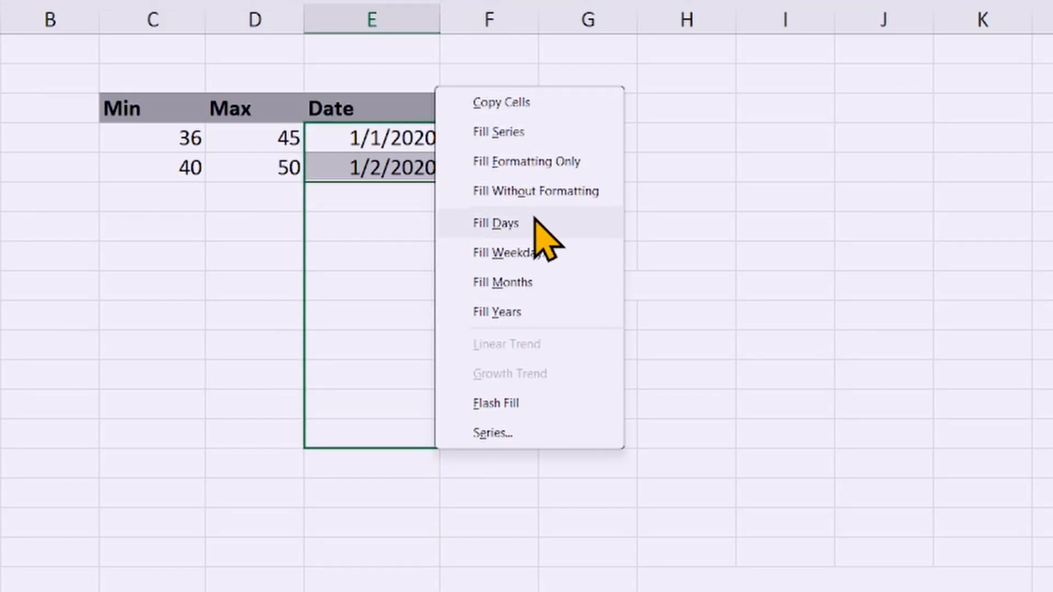
{"action": "left_click", "coordinate": [518, 253]}
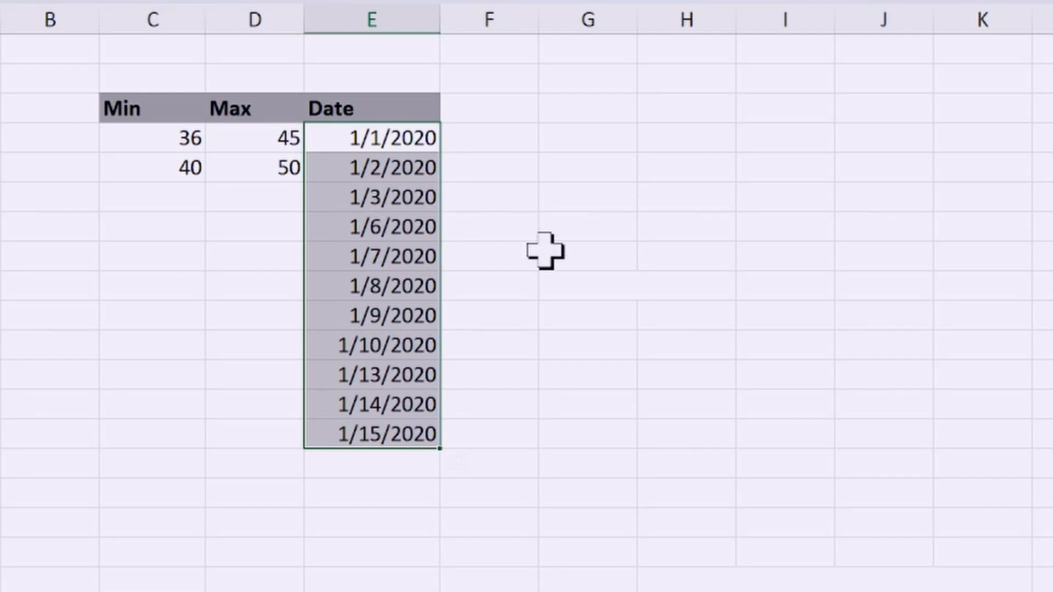
{"action": "key", "text": "ctrl+z"}
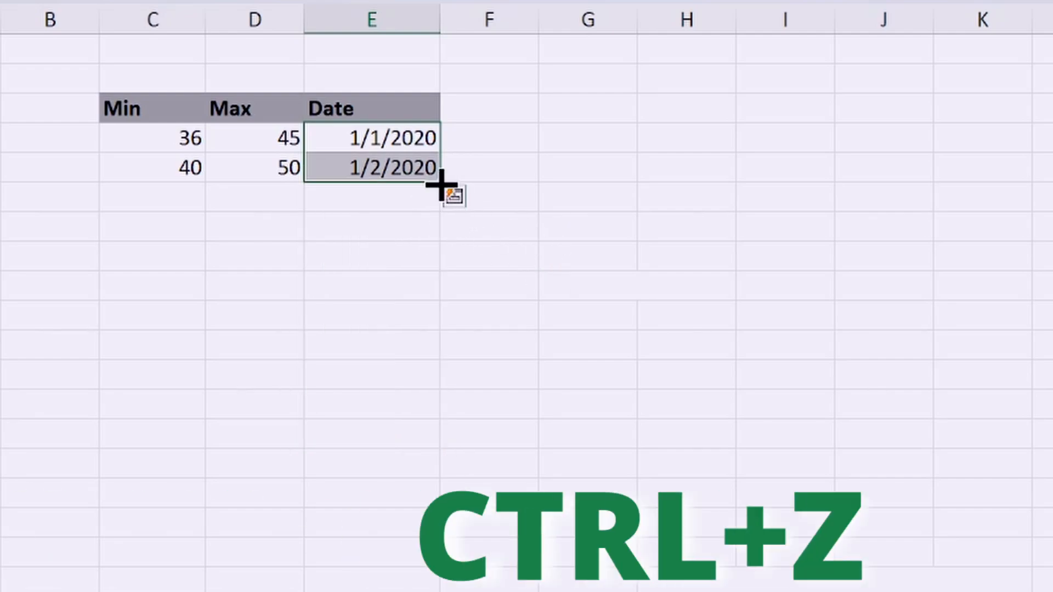
Step: Extend the dates in E4:E5 down to E14 with the Fill Months option, and undo the fill
{"action": "left_click_drag", "start_coordinate": [440, 183], "coordinate": [439, 442]}
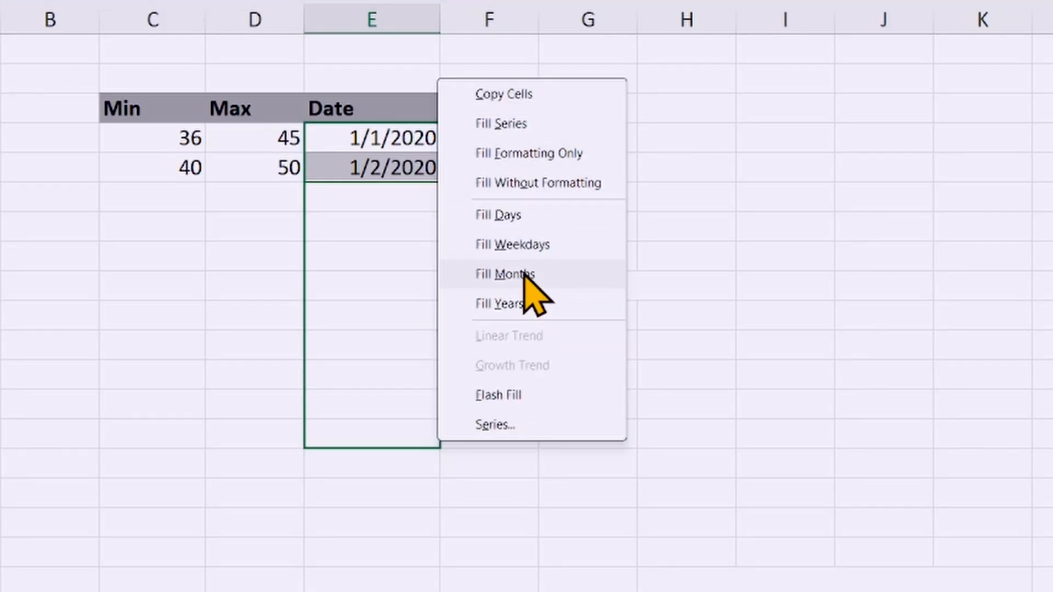
{"action": "left_click", "coordinate": [504, 273]}
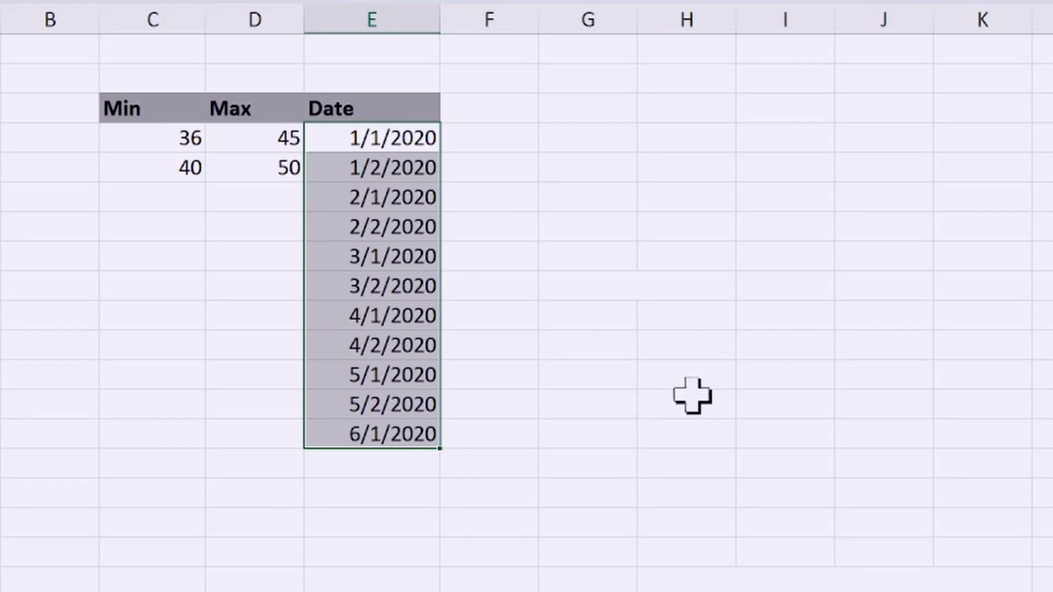
{"action": "key", "text": "ctrl+z"}
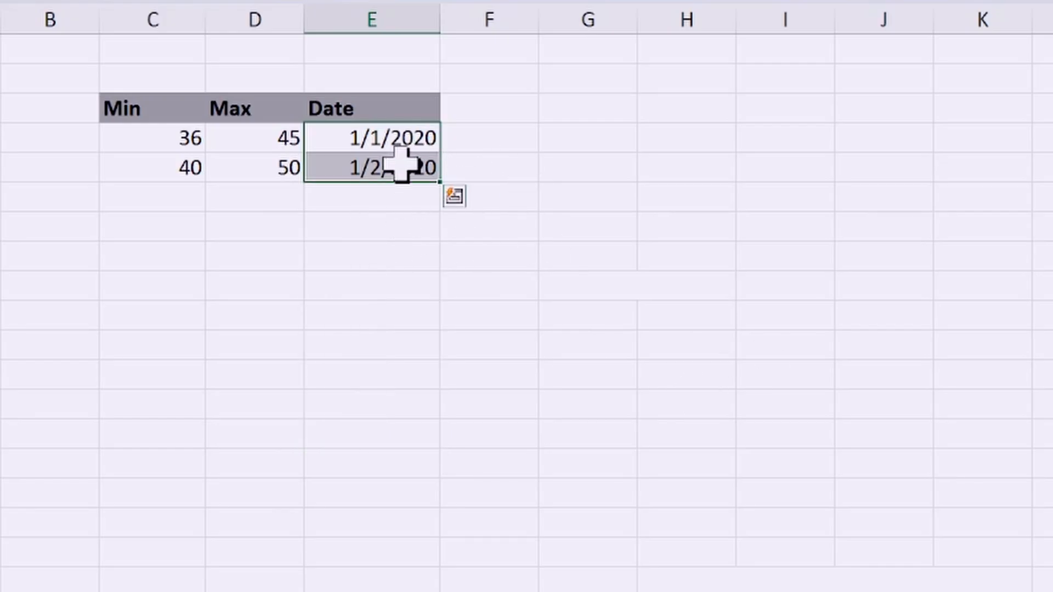
Step: Extend the dates in E4:E5 down to E13 with the Fill Years option, and select the Min header
{"action": "left_click_drag", "start_coordinate": [440, 182], "coordinate": [438, 422]}
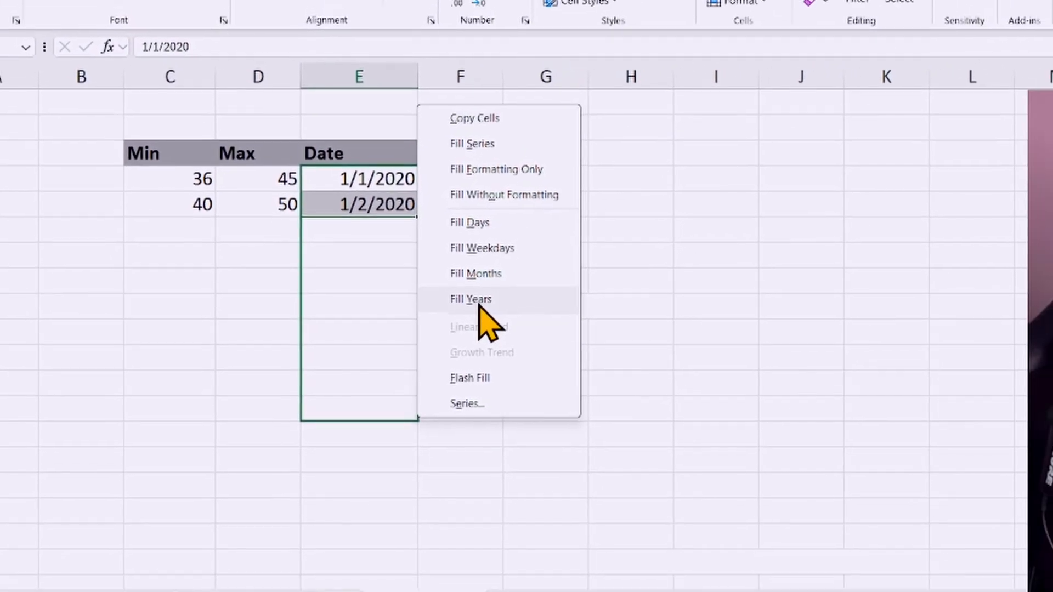
{"action": "left_click", "coordinate": [480, 296]}
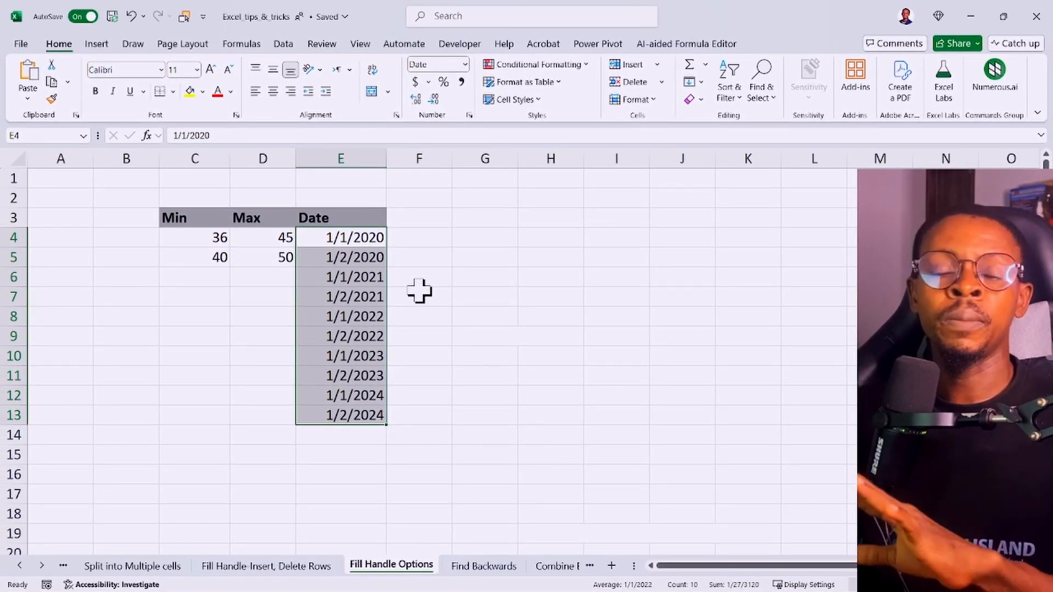
{"action": "left_click", "coordinate": [198, 218]}
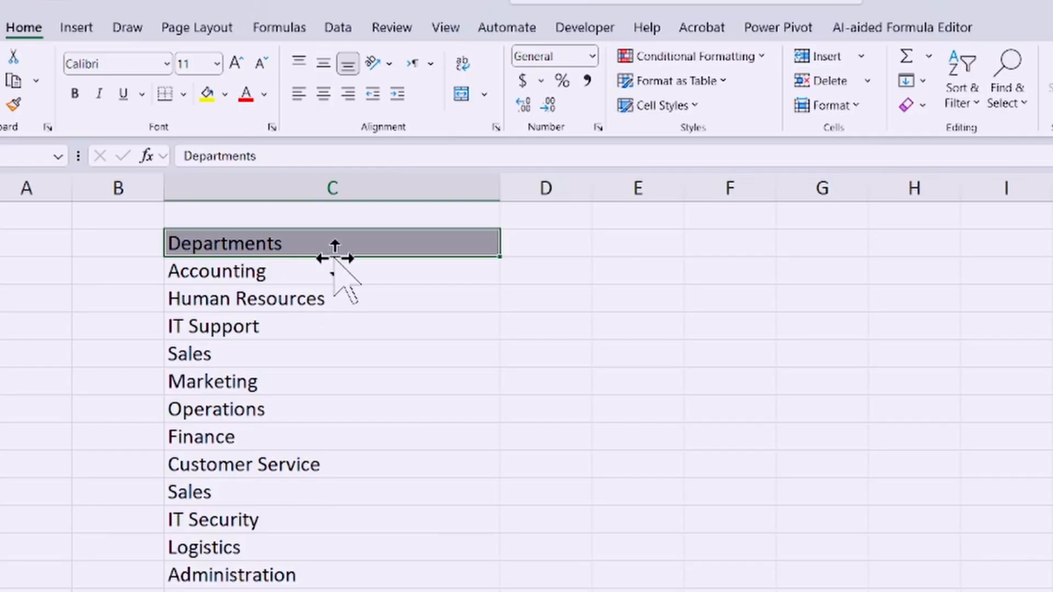
Step: Select the first Customer Service cell in the Departments list
{"action": "left_click", "coordinate": [303, 181]}
{"action": "left_click", "coordinate": [290, 246]}
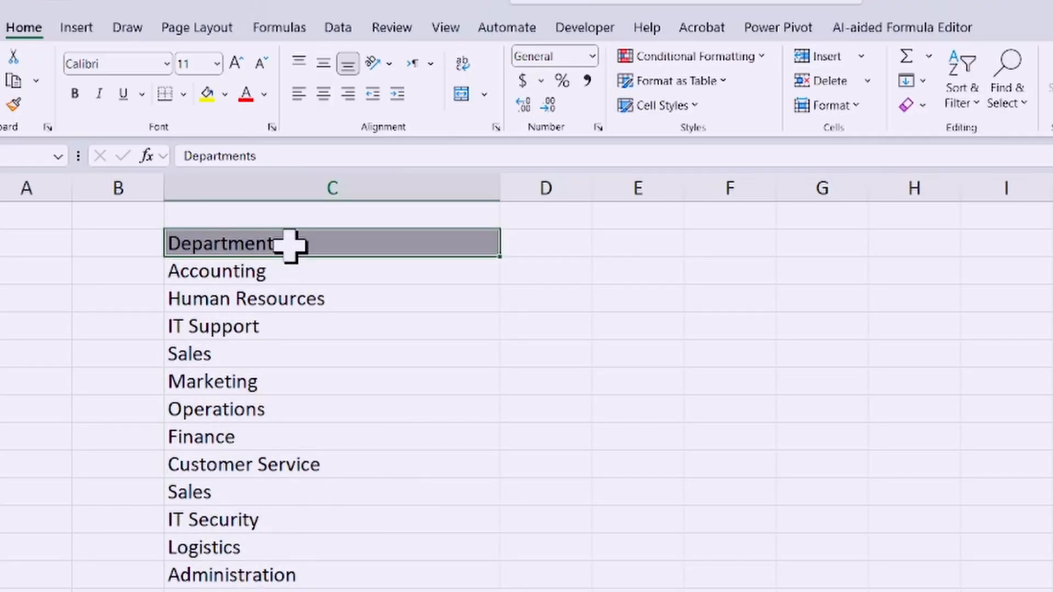
{"action": "left_click", "coordinate": [309, 467]}
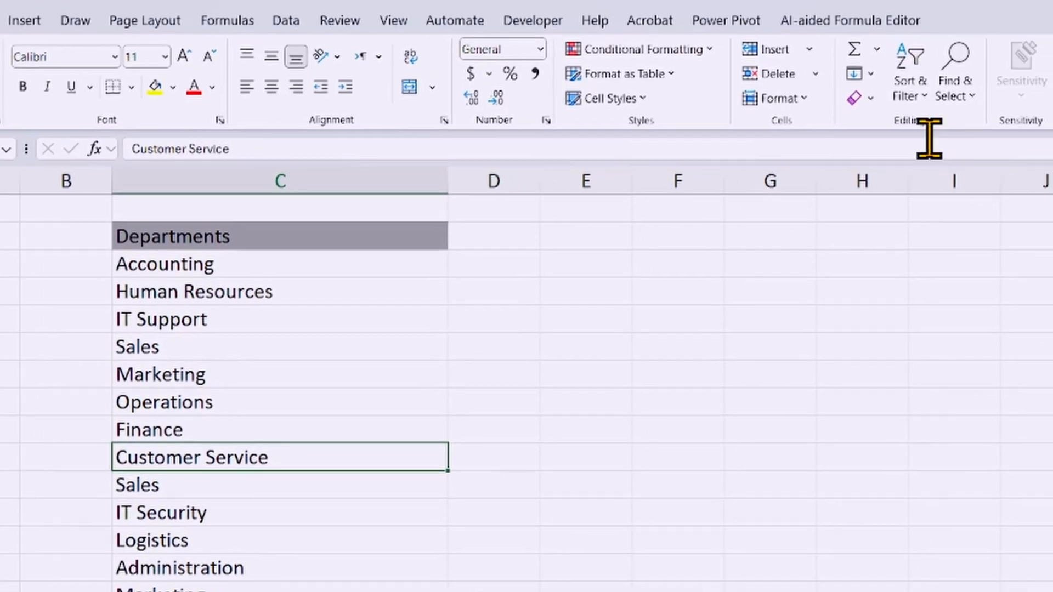
Step: Open the Find and Replace dialog, move it beside the Departments list, and close it without searching
{"action": "left_click", "coordinate": [969, 94]}
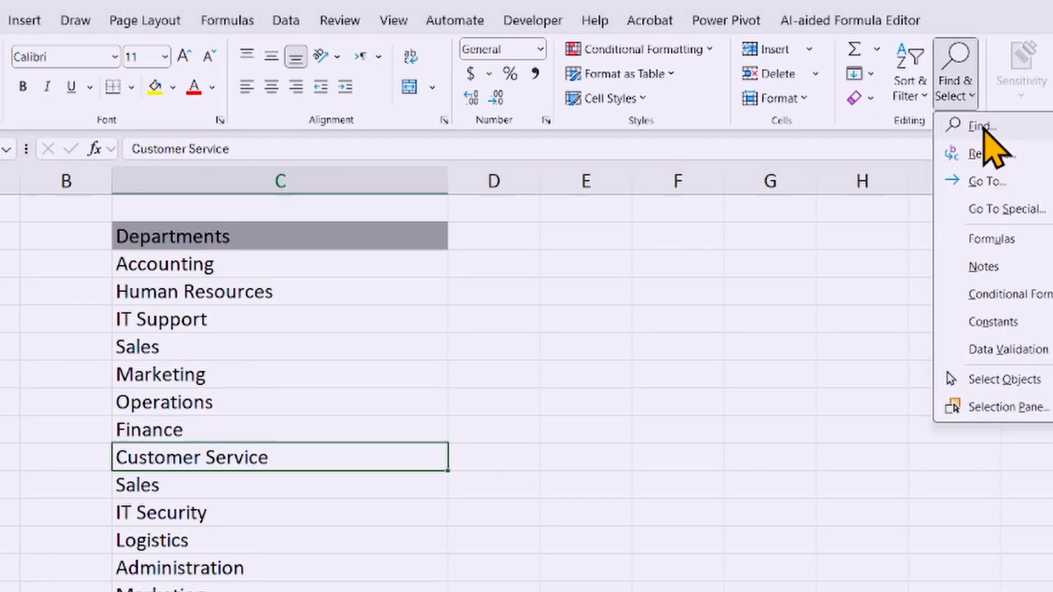
{"action": "left_click", "coordinate": [984, 131]}
{"action": "left_click_drag", "start_coordinate": [636, 312], "coordinate": [632, 265]}
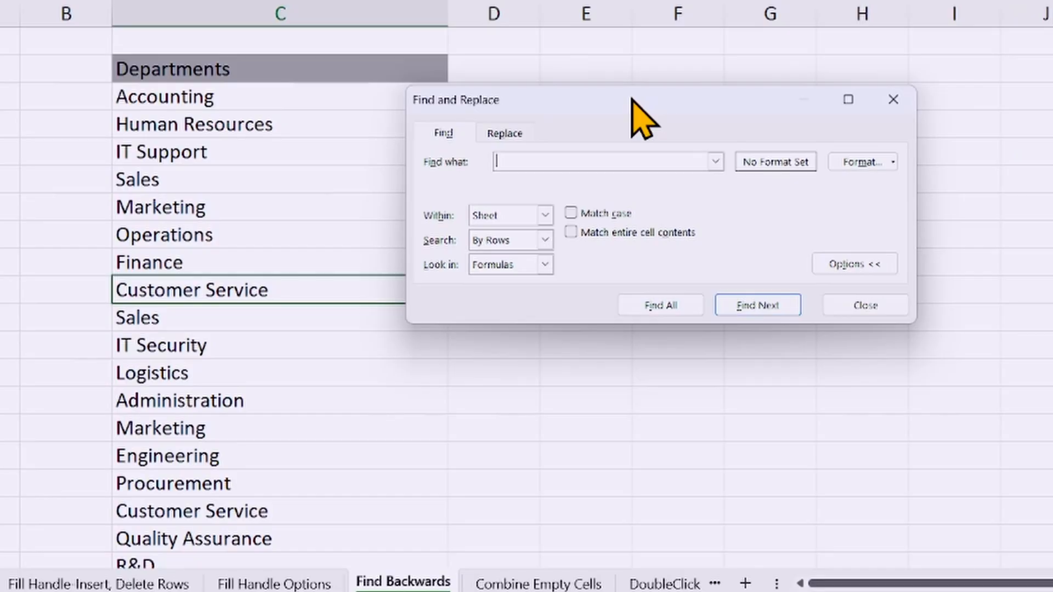
{"action": "left_click", "coordinate": [893, 100]}
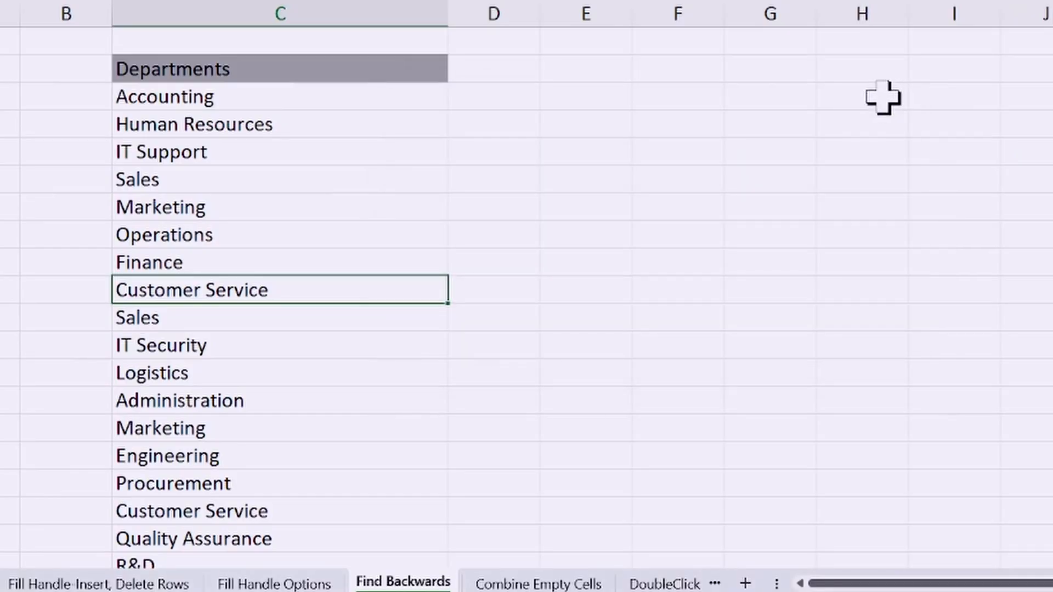
Step: Search the sheet for "Customer Service" with Find and Replace, keeping the dialog beside the Departments list
{"action": "key", "text": "ctrl+f"}
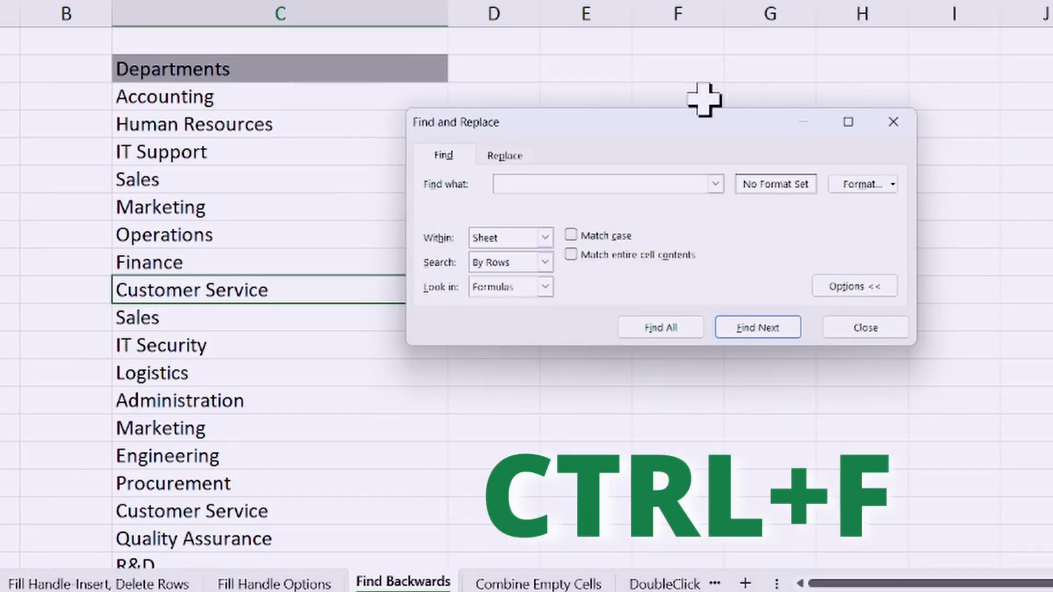
{"action": "left_click_drag", "start_coordinate": [609, 127], "coordinate": [662, 105]}
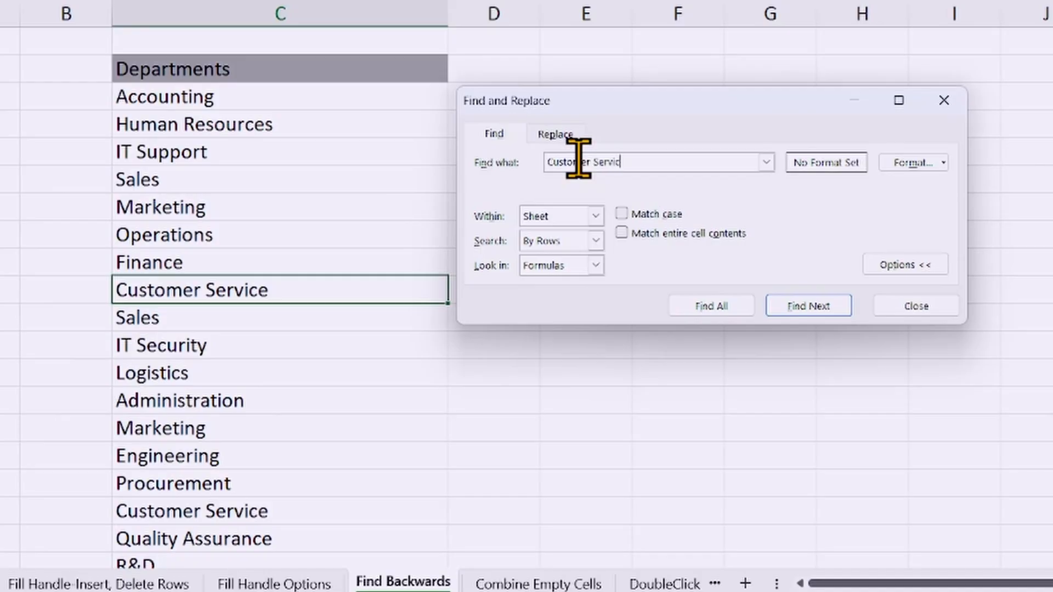
{"action": "left_click", "coordinate": [809, 305], "text": "shift"}
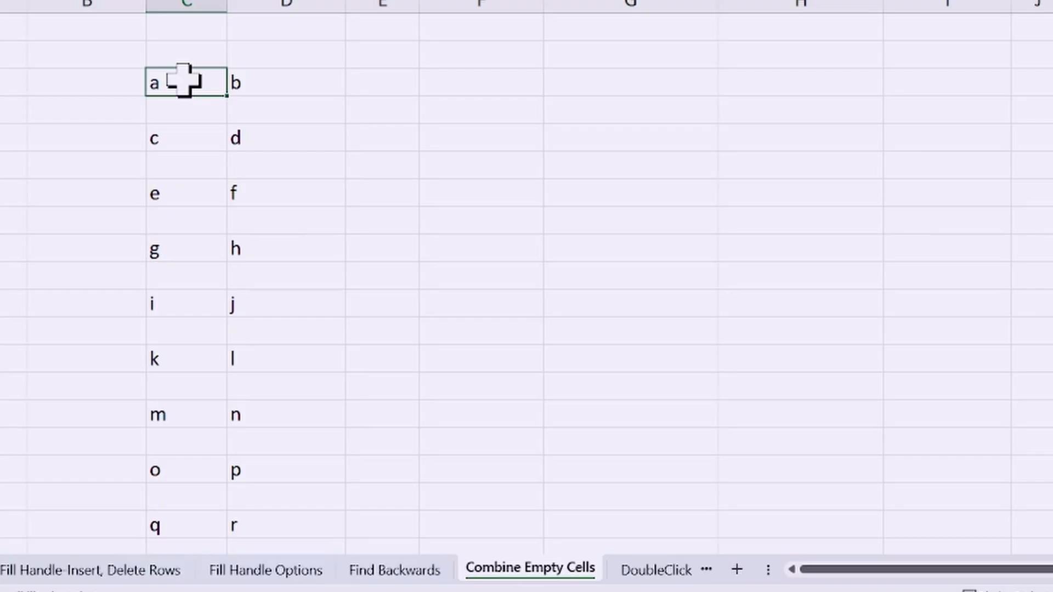
Step: Examine the blank cells between the letters in columns C and D of the Combine Empty Cells sheet
{"action": "left_click_drag", "start_coordinate": [182, 80], "coordinate": [175, 245]}
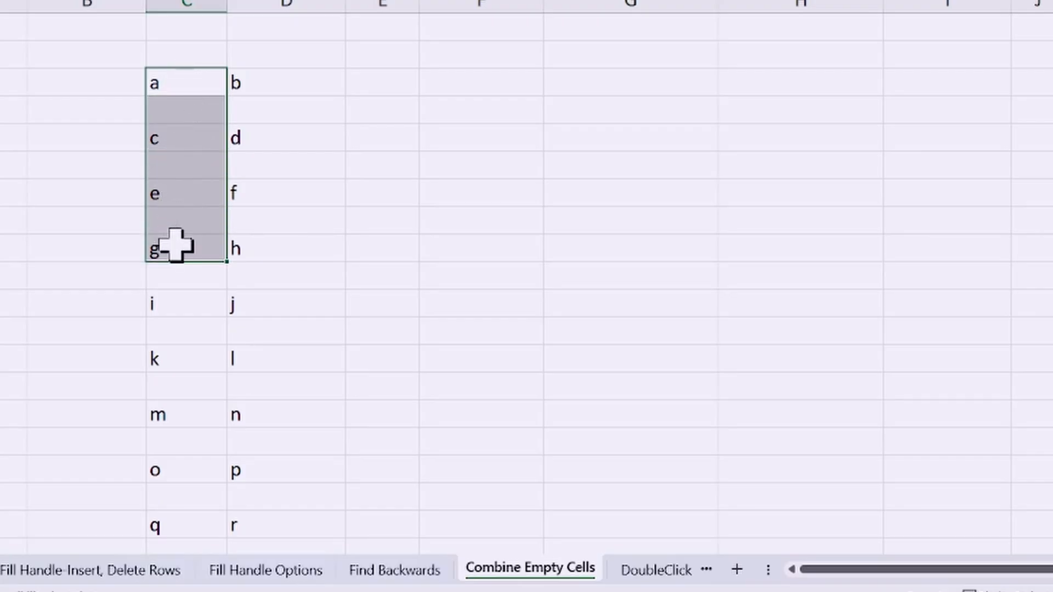
{"action": "left_click", "coordinate": [170, 110]}
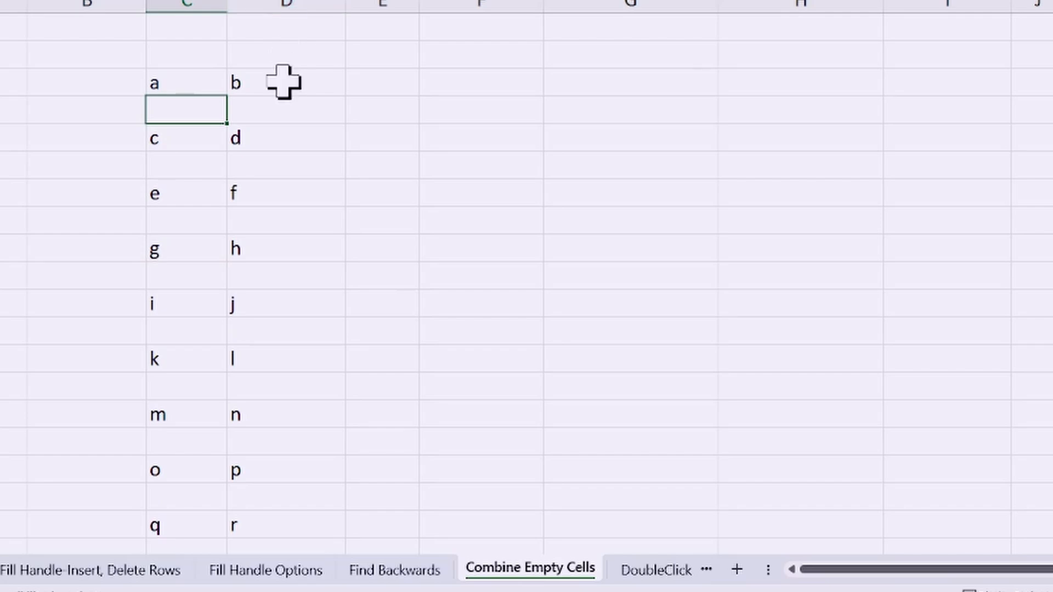
{"action": "left_click_drag", "start_coordinate": [283, 85], "coordinate": [301, 369]}
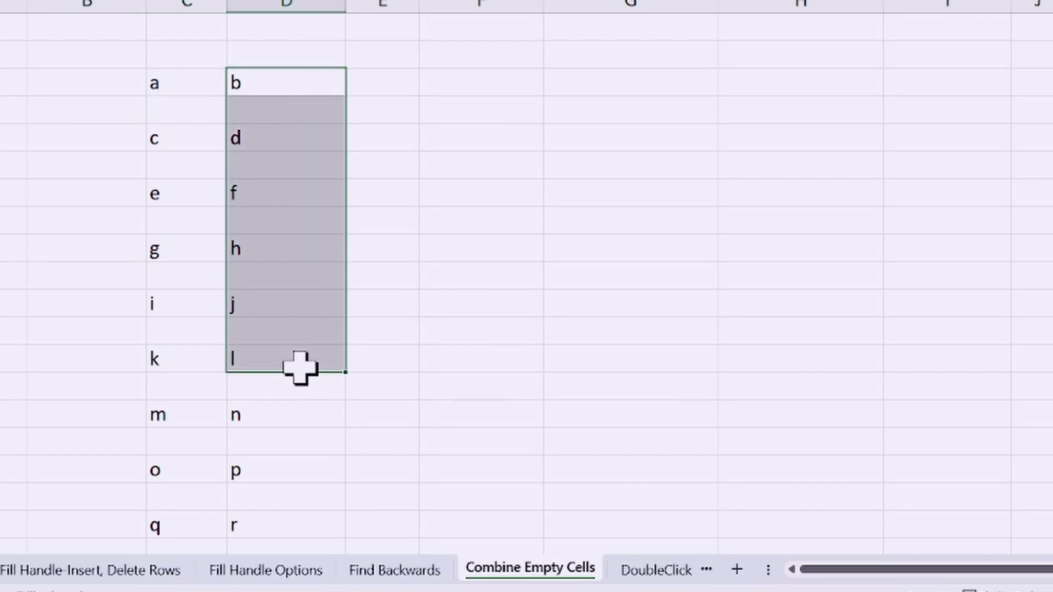
{"action": "left_click", "coordinate": [286, 110]}
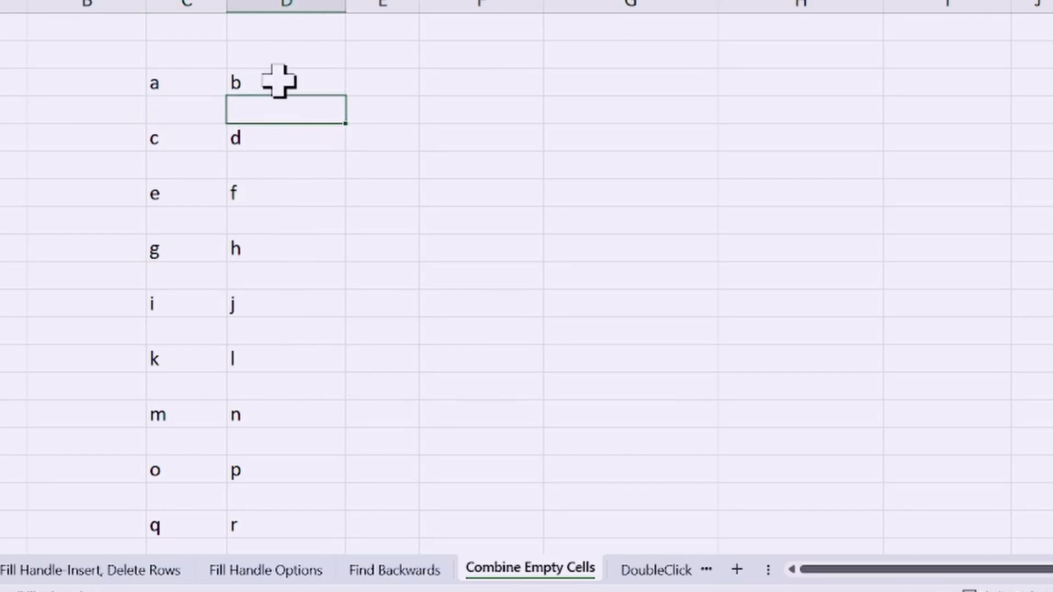
Step: Copy the letters from b to z in column D and paste them from the blank cell below a in column C, using Paste Special with Skip blanks
{"action": "left_click_drag", "start_coordinate": [278, 83], "coordinate": [332, 447]}
{"action": "scroll", "coordinate": [277, 379], "scroll_direction": "up", "scroll_amount": 3}
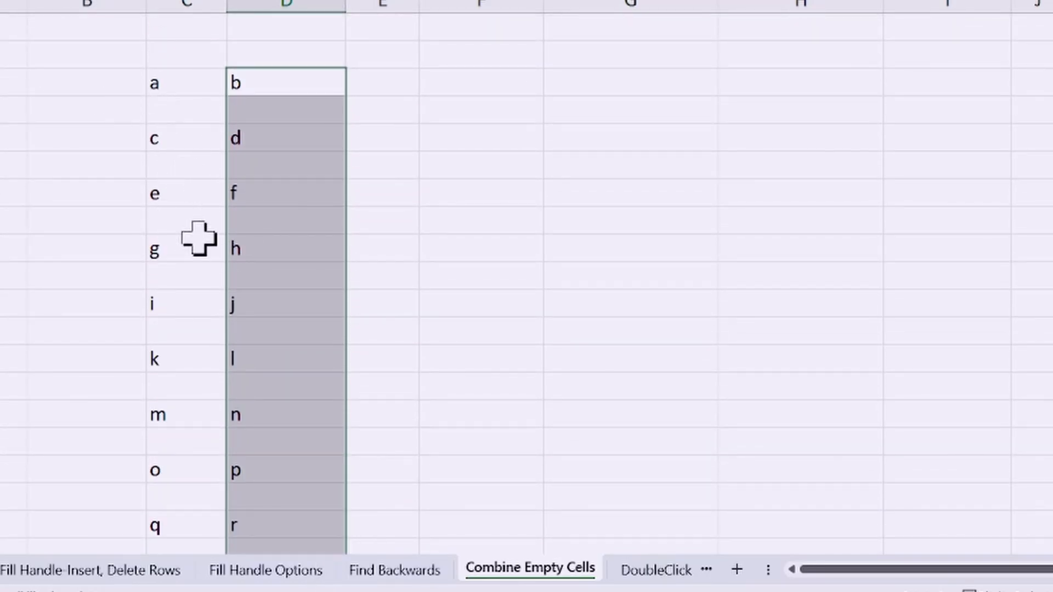
{"action": "key", "text": "ctrl+c"}
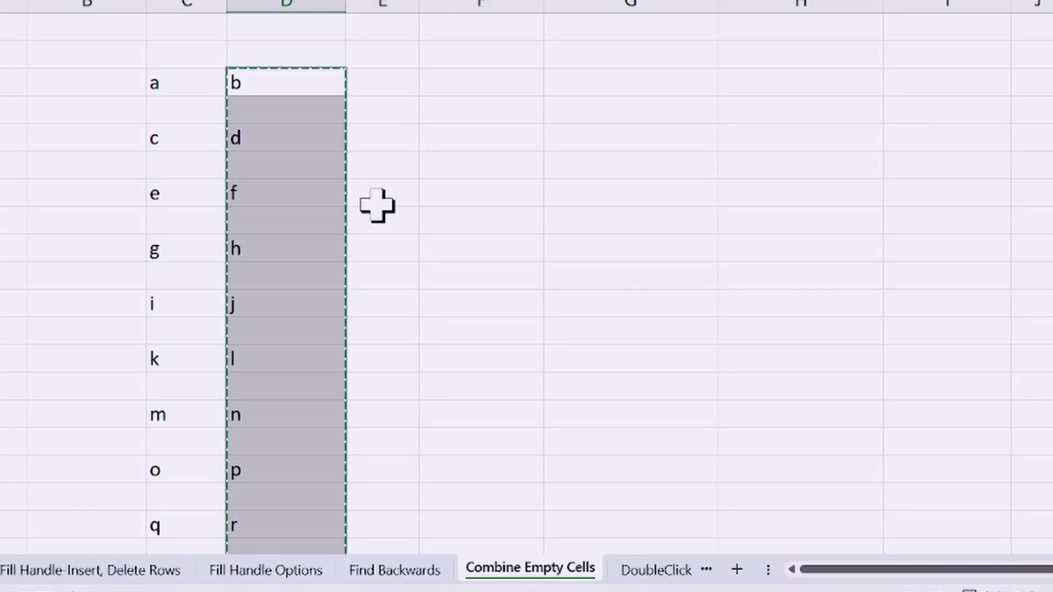
{"action": "right_click", "coordinate": [167, 112]}
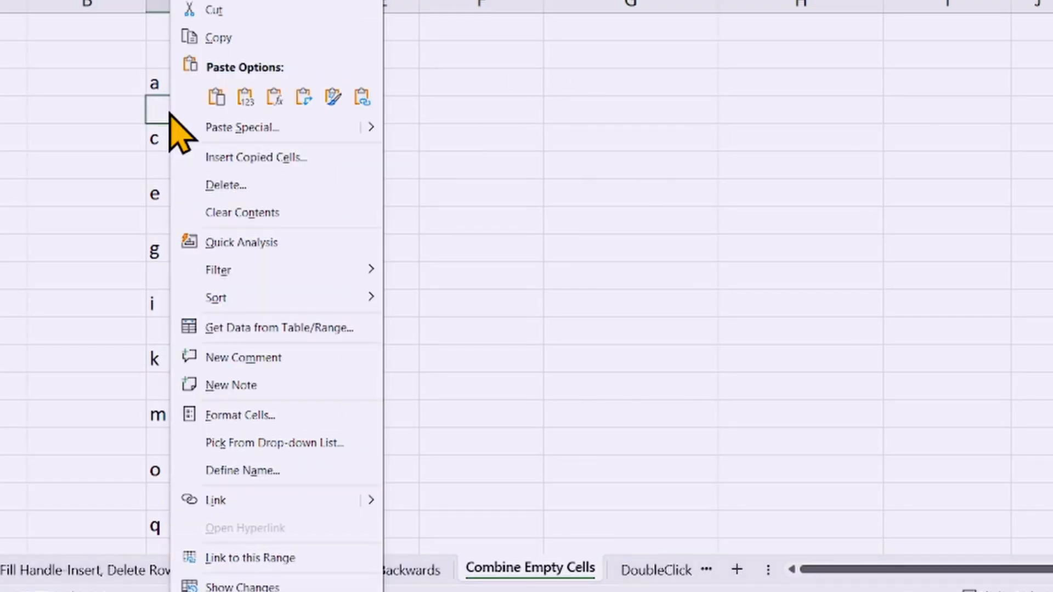
{"action": "left_click", "coordinate": [225, 128]}
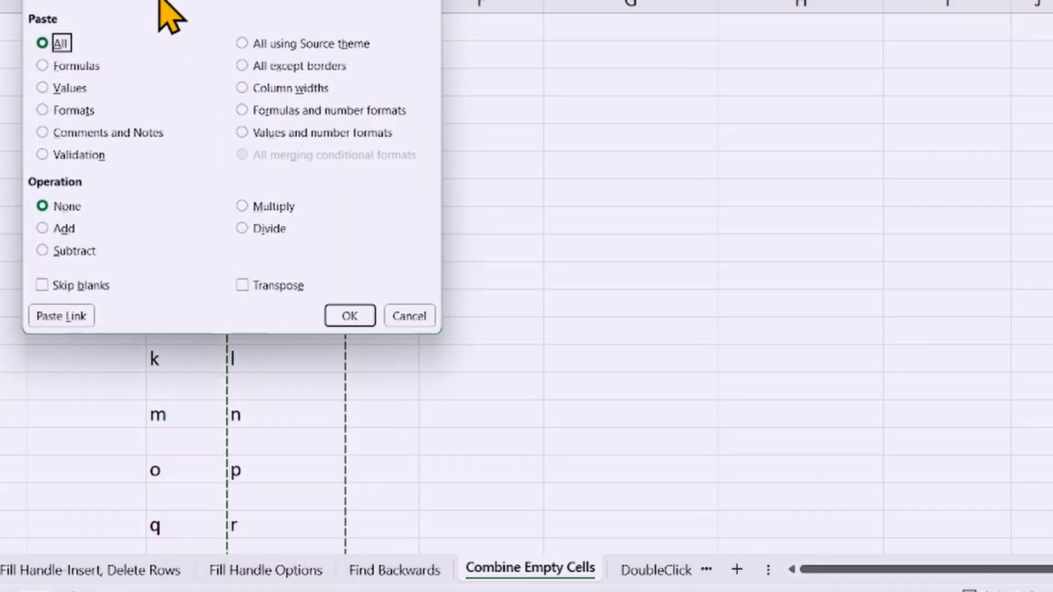
{"action": "left_click_drag", "start_coordinate": [164, 2], "coordinate": [503, 85]}
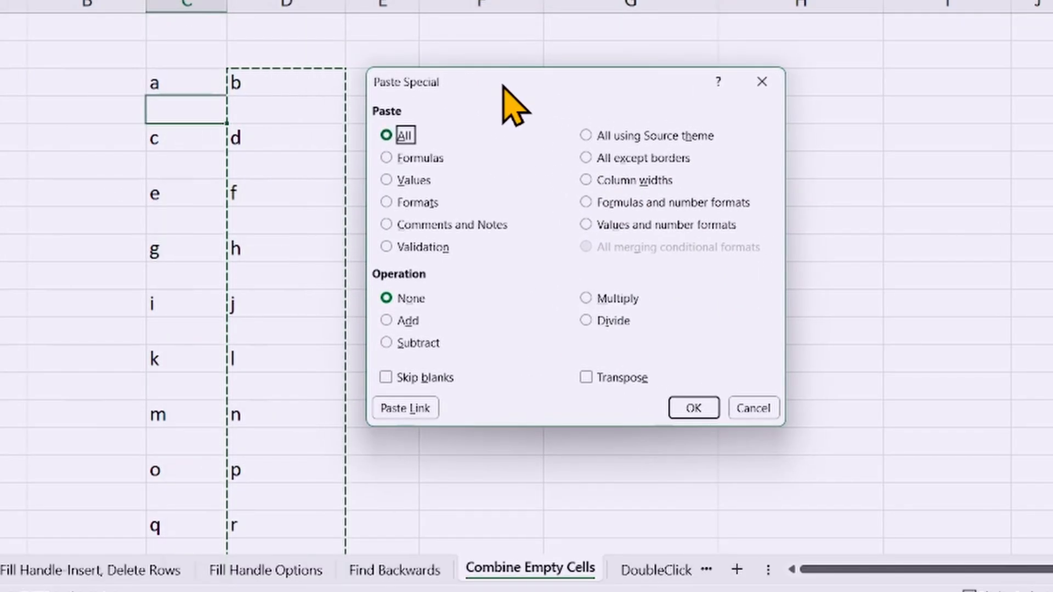
{"action": "left_click", "coordinate": [386, 378]}
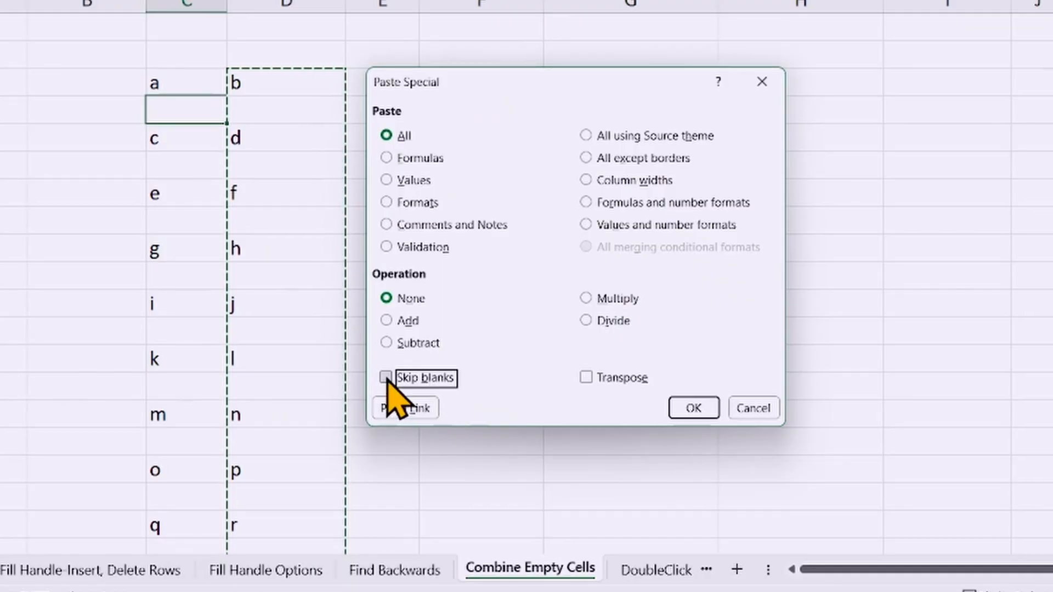
{"action": "left_click", "coordinate": [692, 409]}
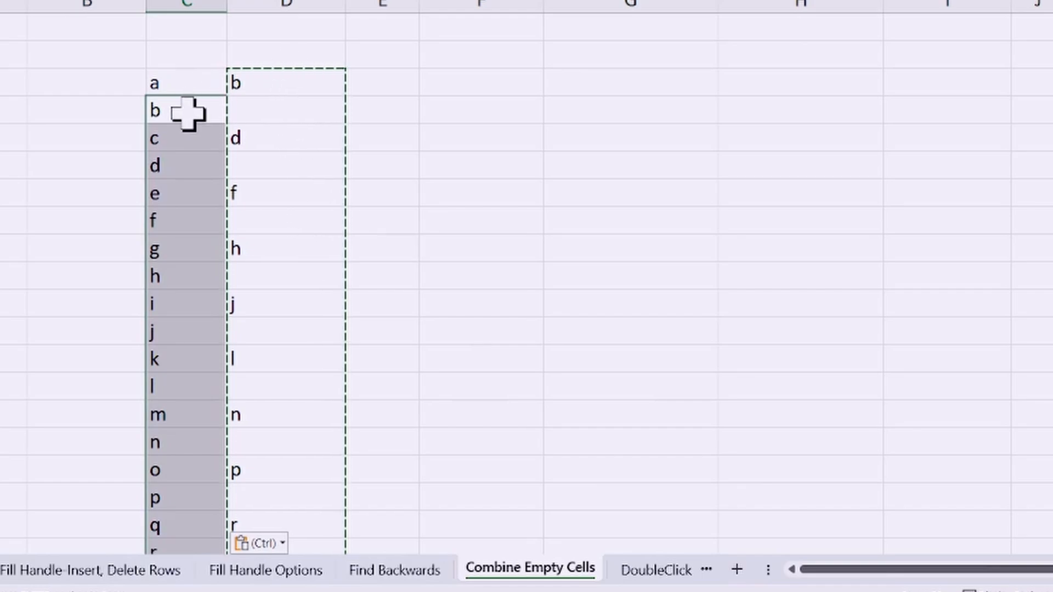
Step: Review the combined letters in column C down to z and the blank cells between the letters in column D
{"action": "scroll", "coordinate": [182, 116], "scroll_direction": "down", "scroll_amount": 5}
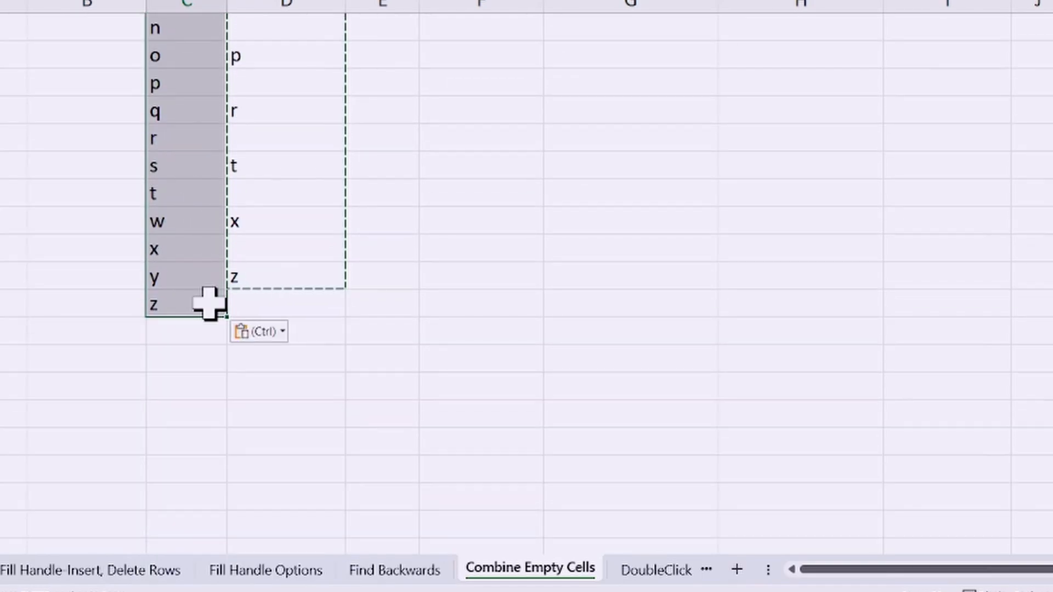
{"action": "scroll", "coordinate": [190, 288], "scroll_direction": "up", "scroll_amount": 3}
{"action": "scroll", "coordinate": [186, 269], "scroll_direction": "up", "scroll_amount": 2}
{"action": "left_click", "coordinate": [260, 110]}
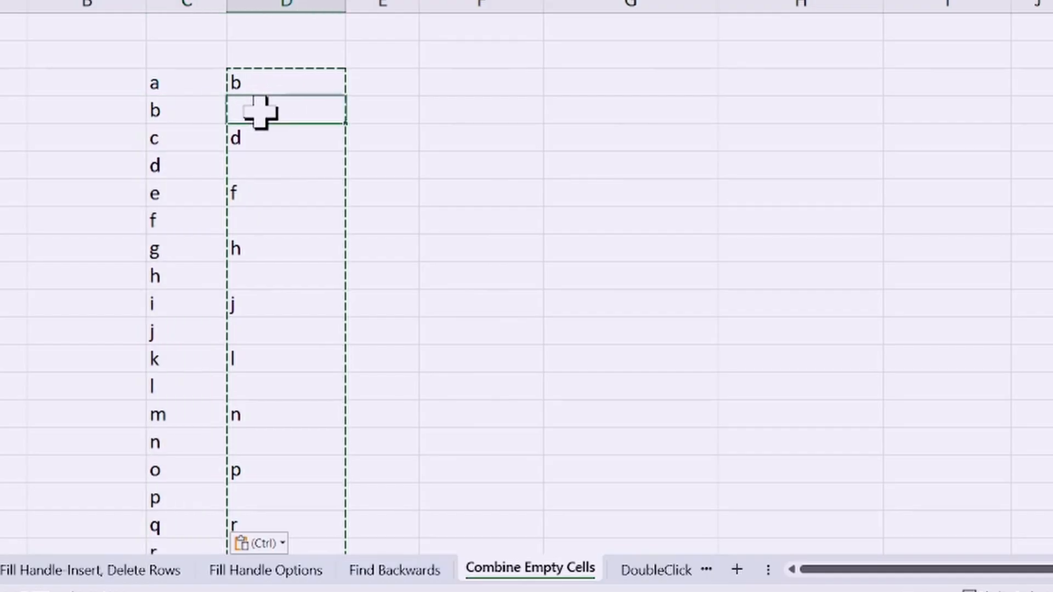
{"action": "left_click", "coordinate": [292, 170]}
{"action": "left_click", "coordinate": [291, 220]}
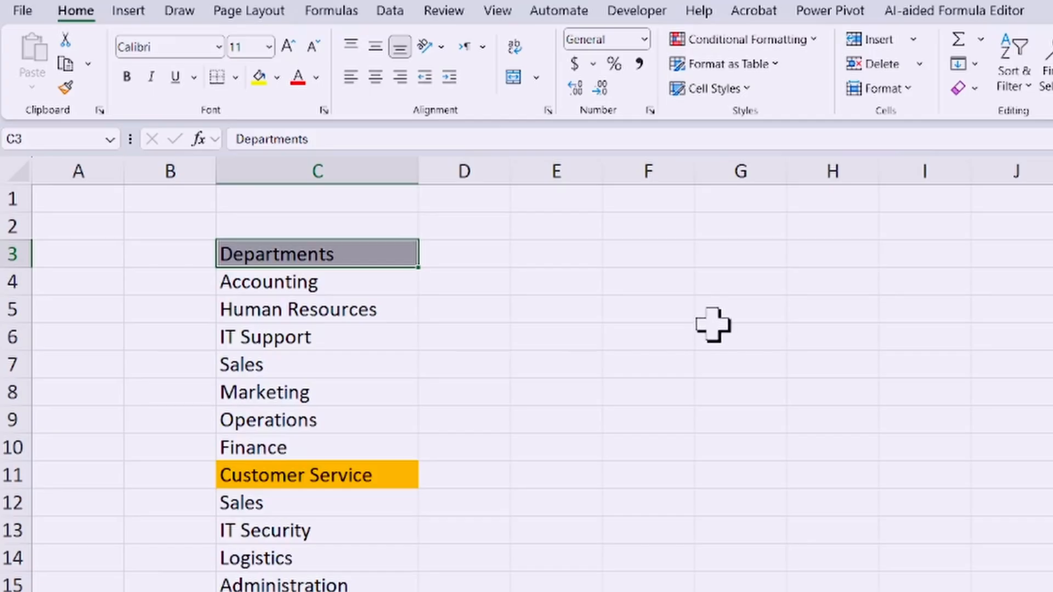
Step: Copy the orange formatting of Customer Service in C11 to the Customer Service cells C19 and C38 with Format Painter locked on
{"action": "left_click", "coordinate": [286, 482]}
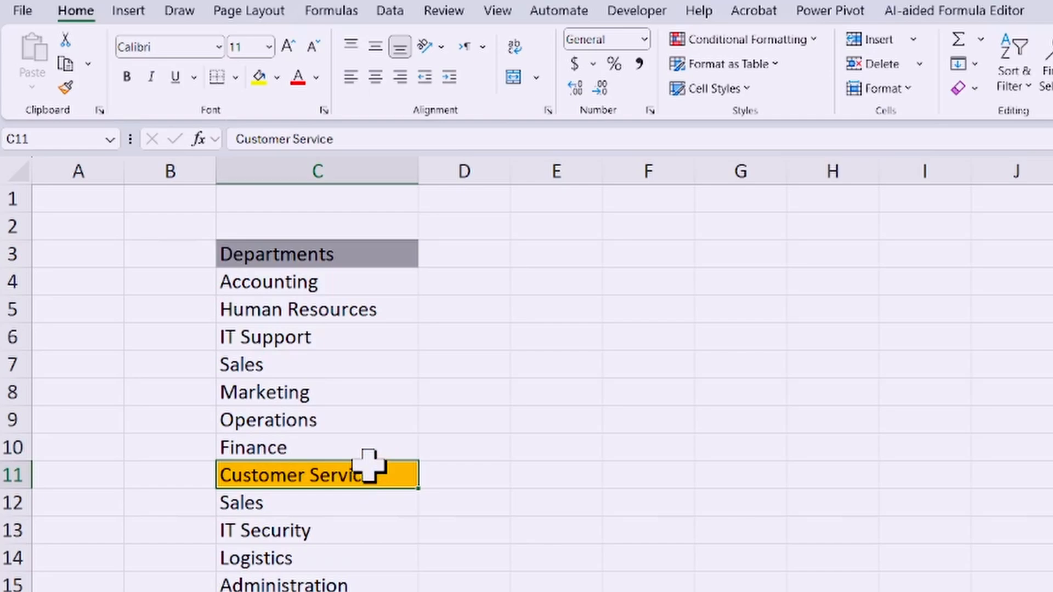
{"action": "left_click", "coordinate": [466, 457]}
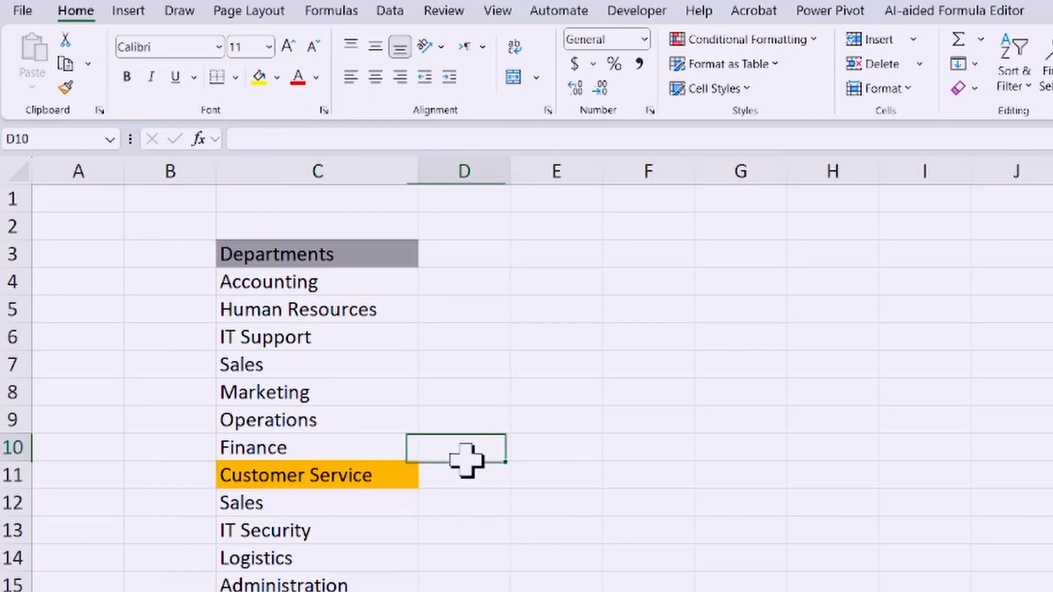
{"action": "left_click", "coordinate": [318, 477]}
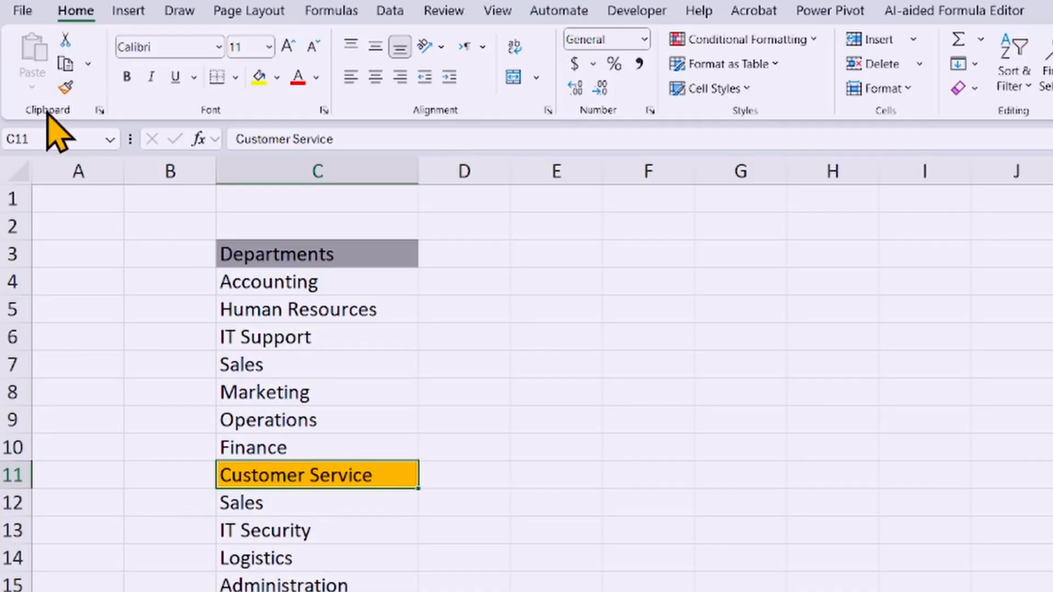
{"action": "left_click", "coordinate": [65, 88]}
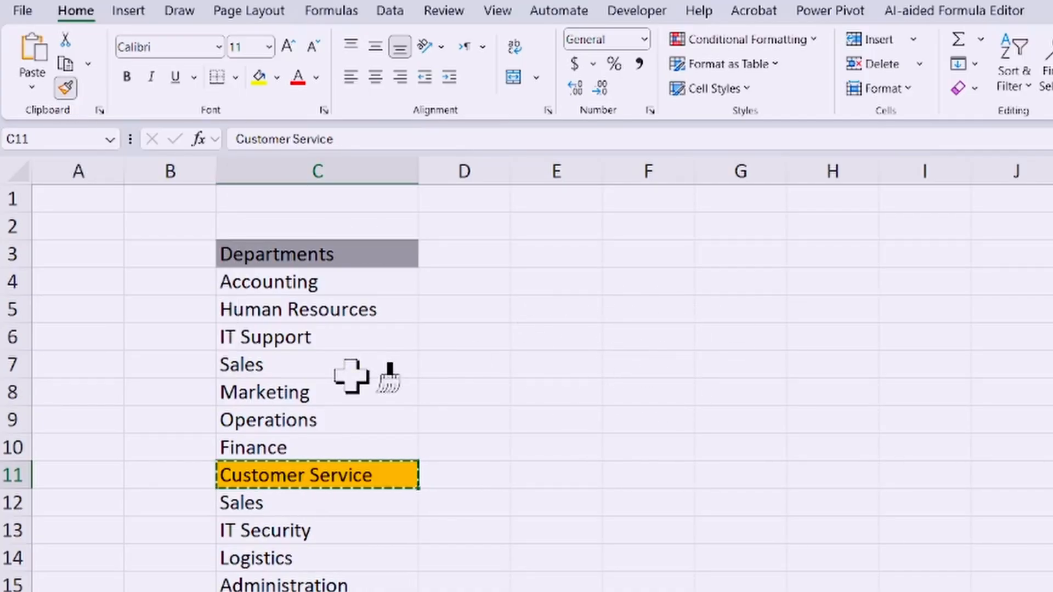
{"action": "scroll", "coordinate": [357, 406], "scroll_direction": "down", "scroll_amount": 2}
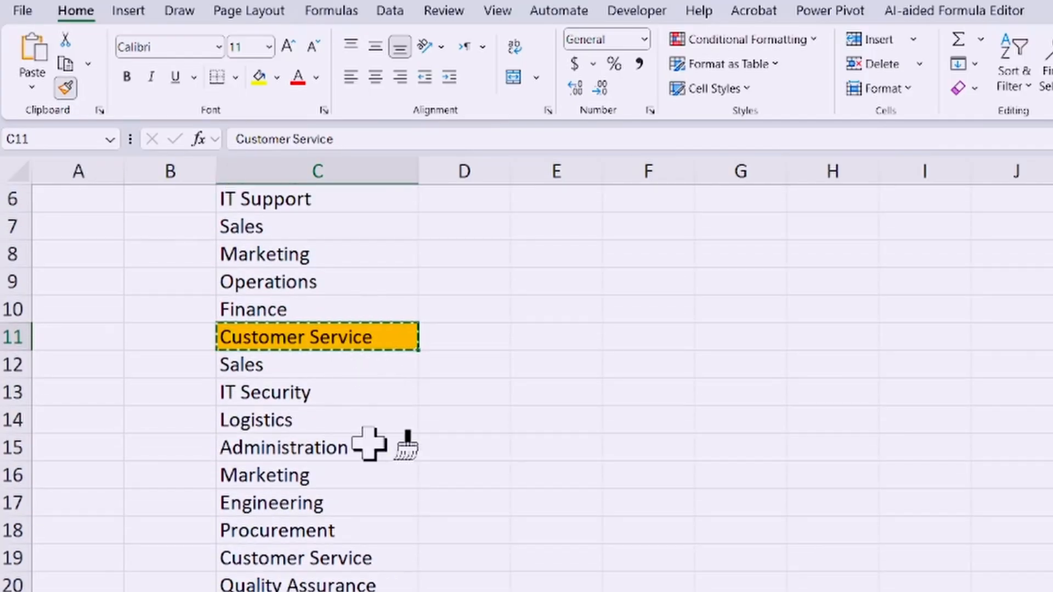
{"action": "left_click", "coordinate": [299, 558]}
{"action": "scroll", "coordinate": [336, 483], "scroll_direction": "down", "scroll_amount": 4}
{"action": "scroll", "coordinate": [332, 488], "scroll_direction": "down", "scroll_amount": 2}
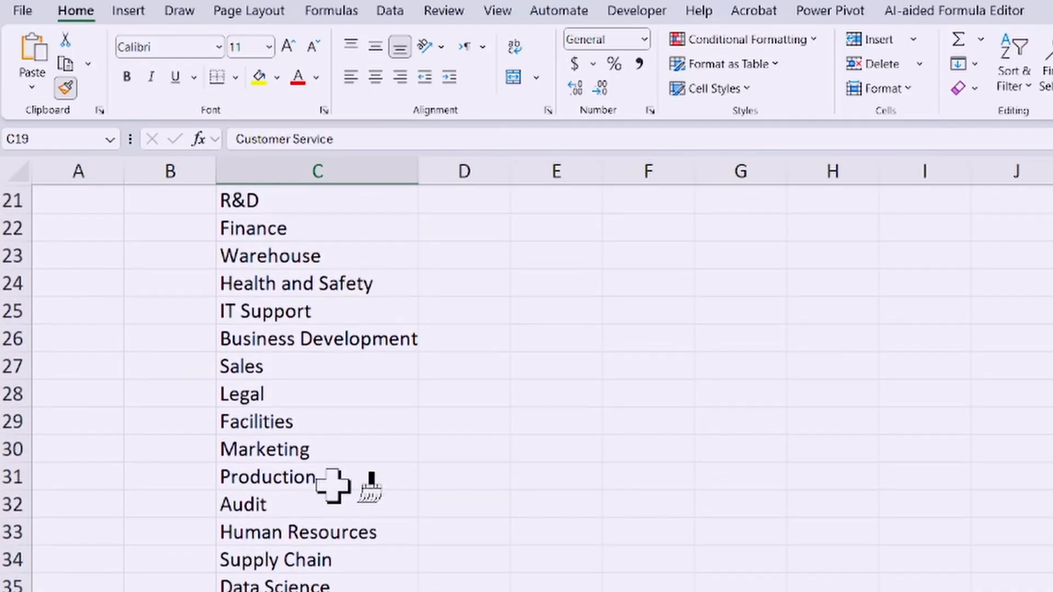
{"action": "scroll", "coordinate": [323, 493], "scroll_direction": "down", "scroll_amount": 2}
{"action": "left_click", "coordinate": [310, 538]}
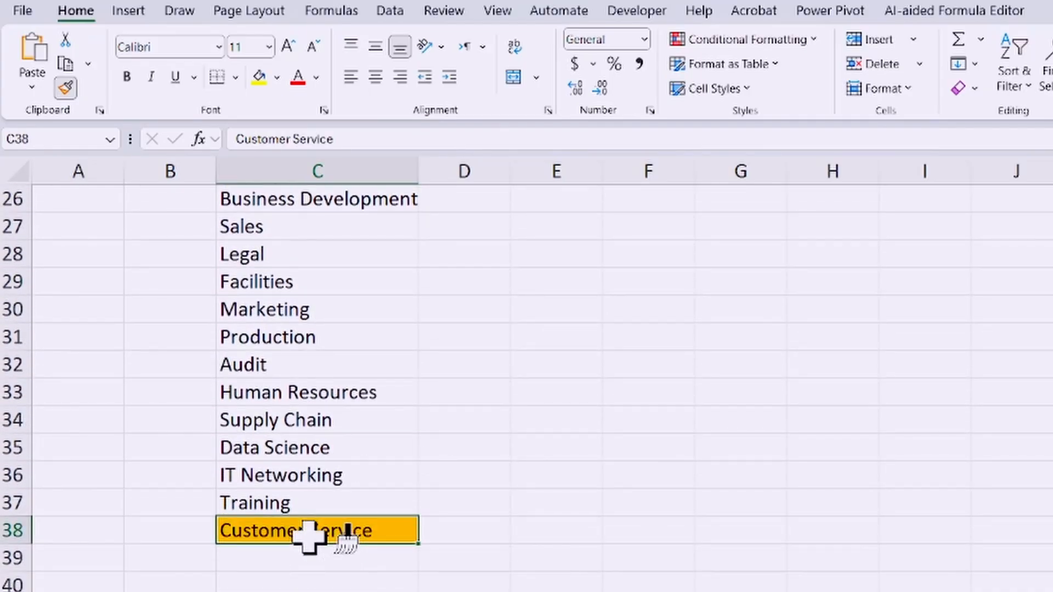
Step: Apply the same orange formatting to the Departments header in C3 and turn off Format Painter
{"action": "scroll", "coordinate": [329, 526], "scroll_direction": "up", "scroll_amount": 7}
{"action": "scroll", "coordinate": [314, 439], "scroll_direction": "up", "scroll_amount": 2}
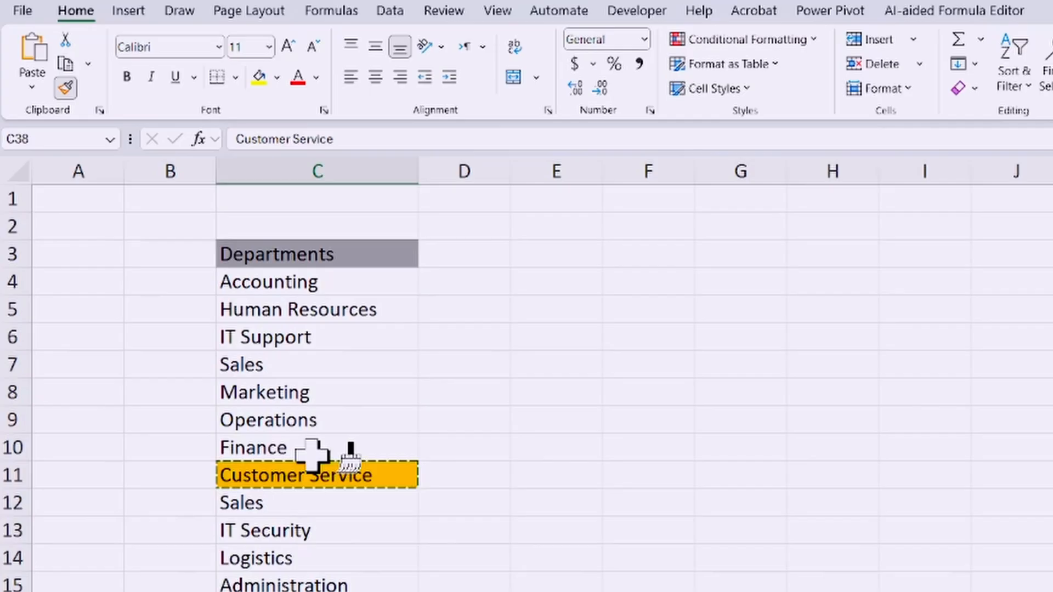
{"action": "left_click", "coordinate": [308, 261]}
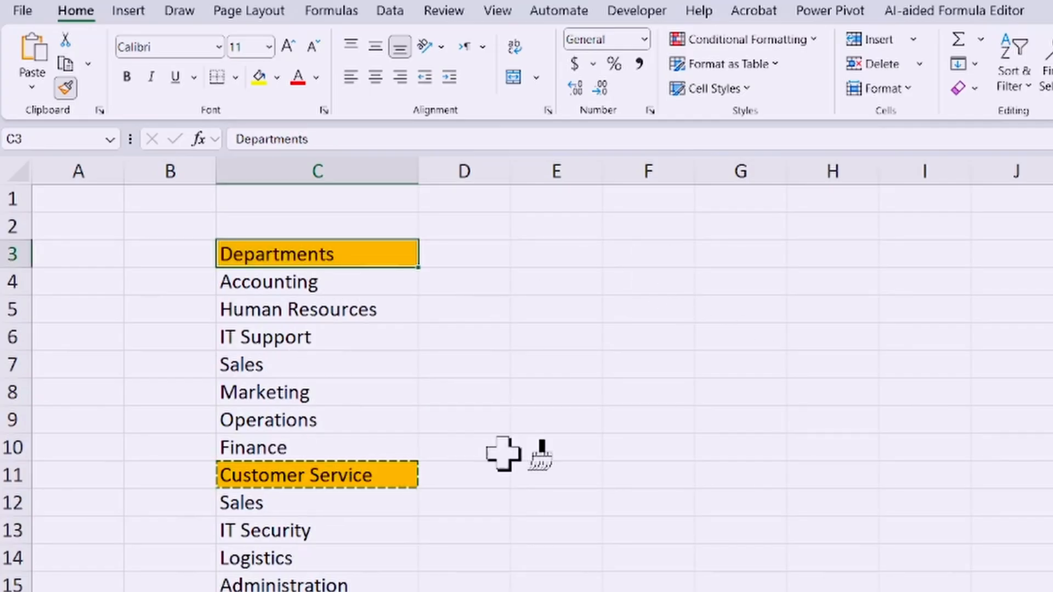
{"action": "left_click", "coordinate": [65, 92]}
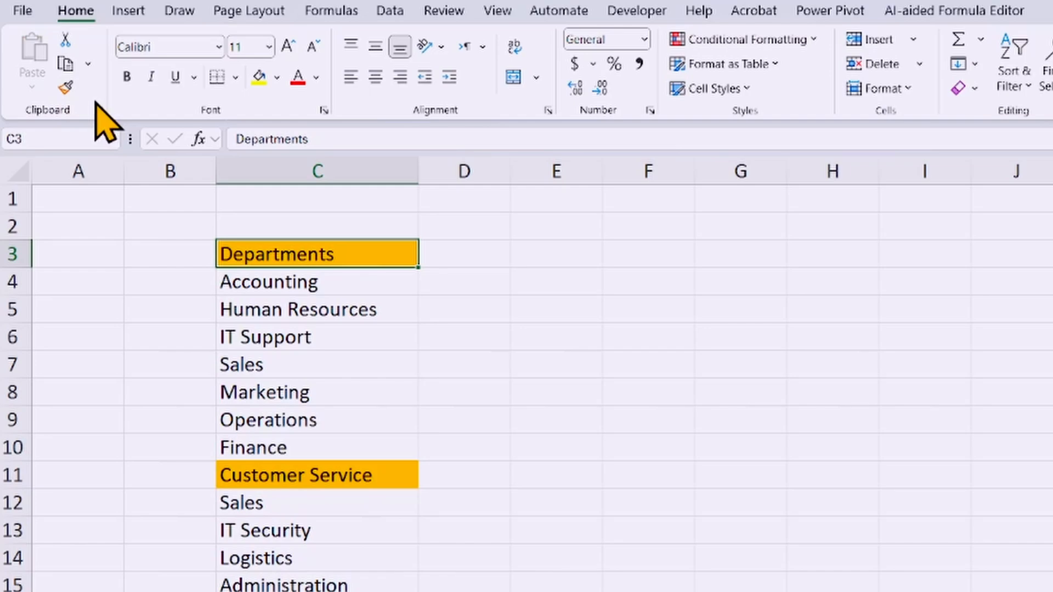
Step: Draw three rounded-corner rectangles in a row beside the Departments list, using Lock Drawing Mode for the shape
{"action": "left_click", "coordinate": [130, 12]}
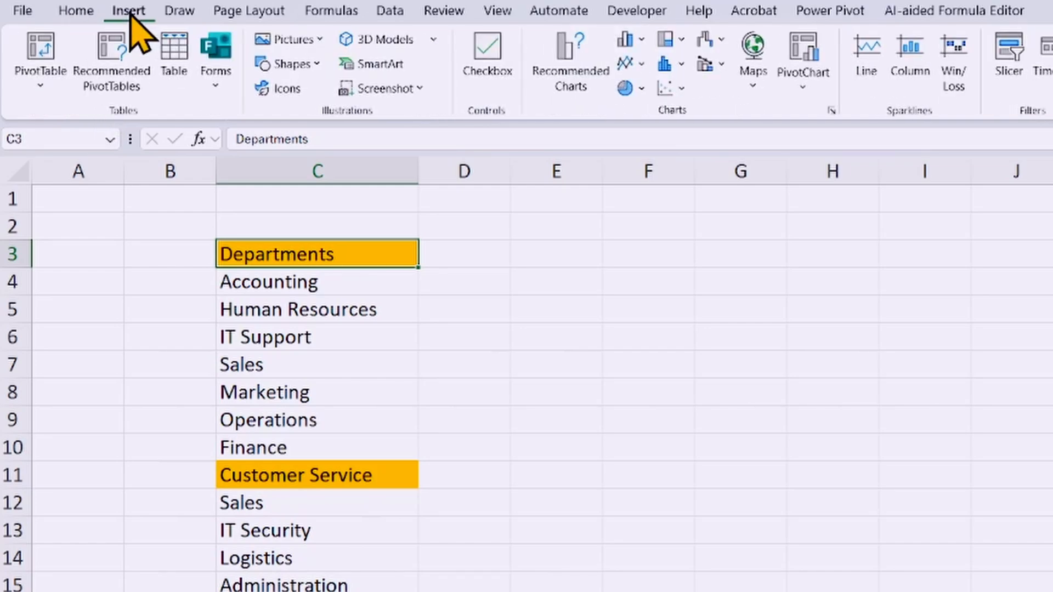
{"action": "left_click", "coordinate": [309, 65]}
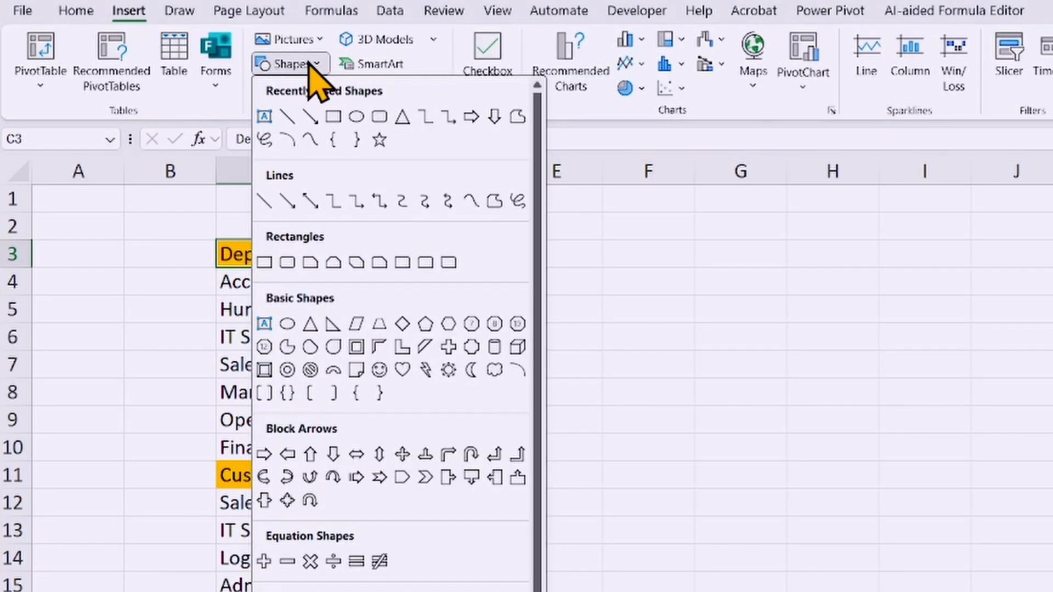
{"action": "right_click", "coordinate": [378, 117]}
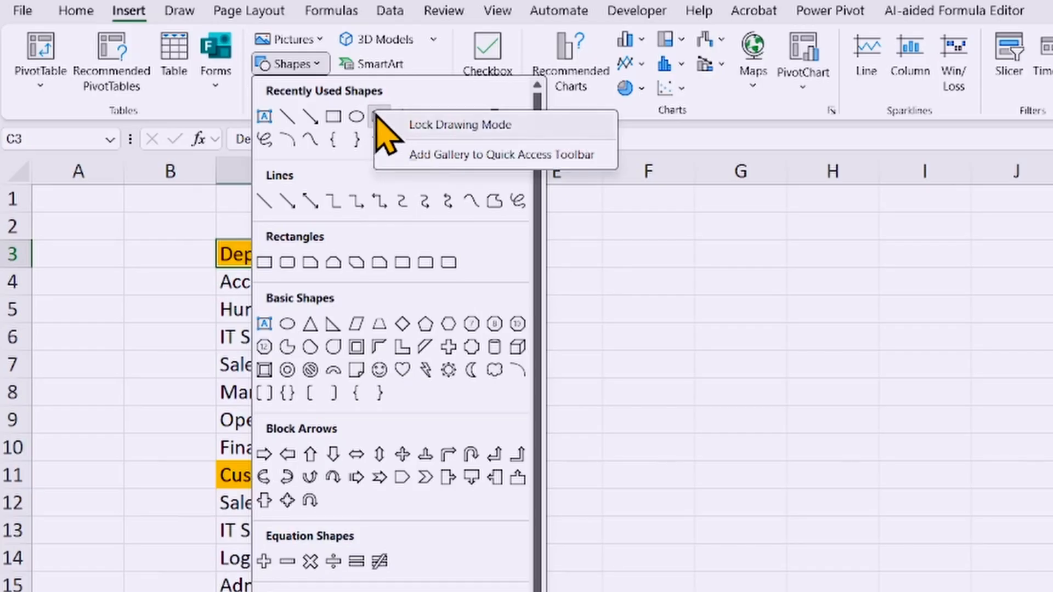
{"action": "left_click", "coordinate": [430, 128]}
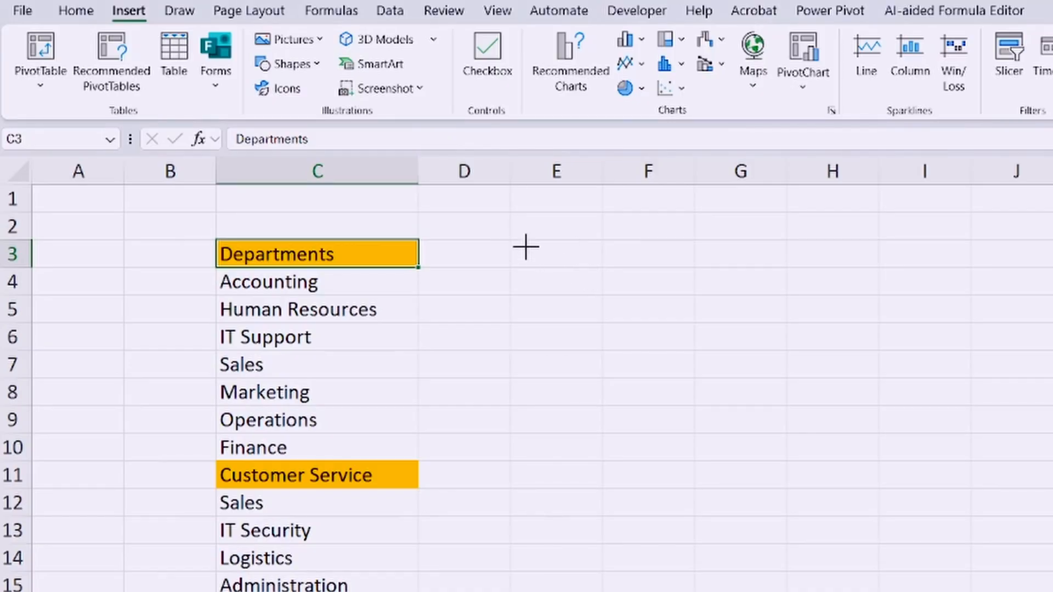
{"action": "left_click_drag", "start_coordinate": [489, 226], "coordinate": [635, 406]}
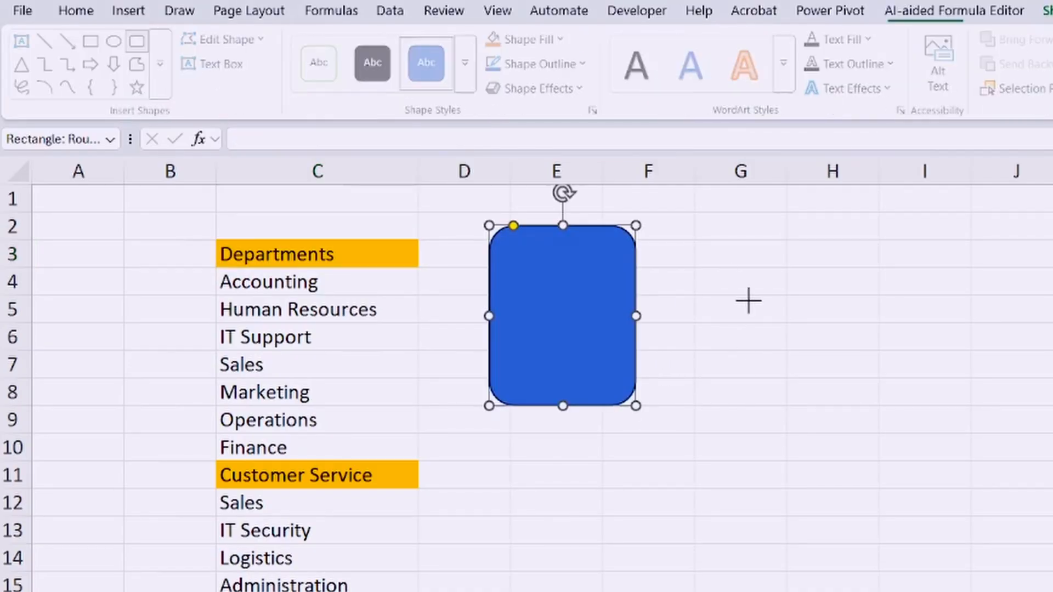
{"action": "left_click_drag", "start_coordinate": [716, 230], "coordinate": [870, 405]}
{"action": "left_click_drag", "start_coordinate": [929, 230], "coordinate": [1020, 405]}
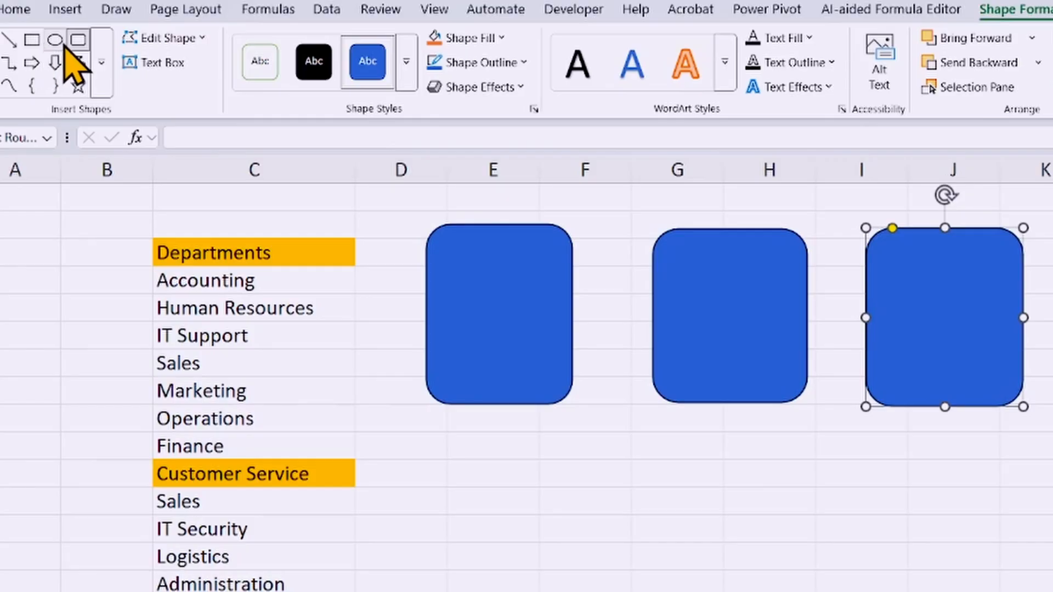
Step: Draw three square-cornered rectangles in a row below the rounded ones, using Lock Drawing Mode for the rectangle shape
{"action": "right_click", "coordinate": [32, 40]}
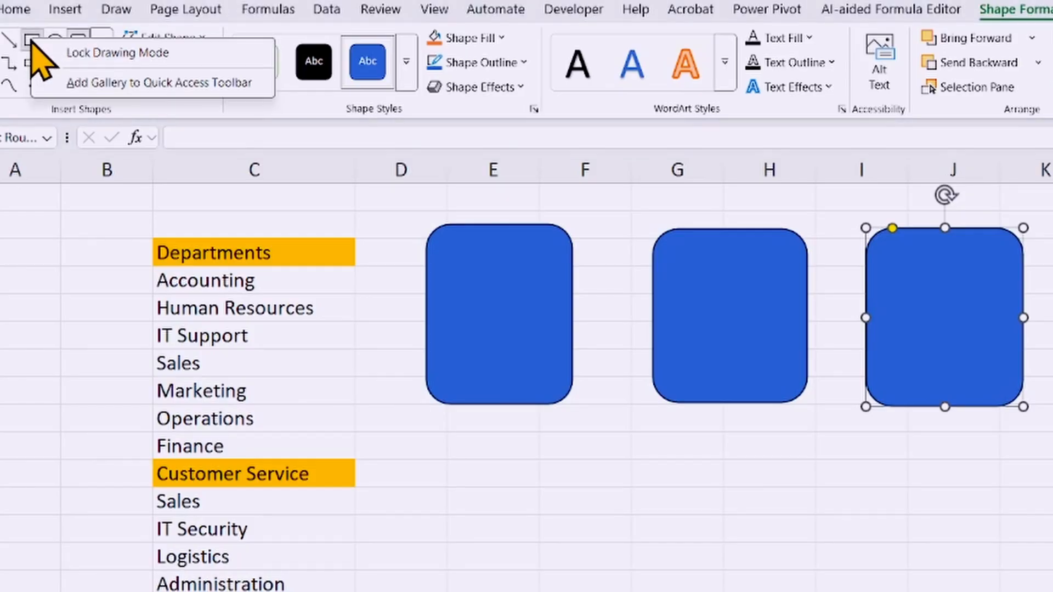
{"action": "left_click", "coordinate": [96, 54]}
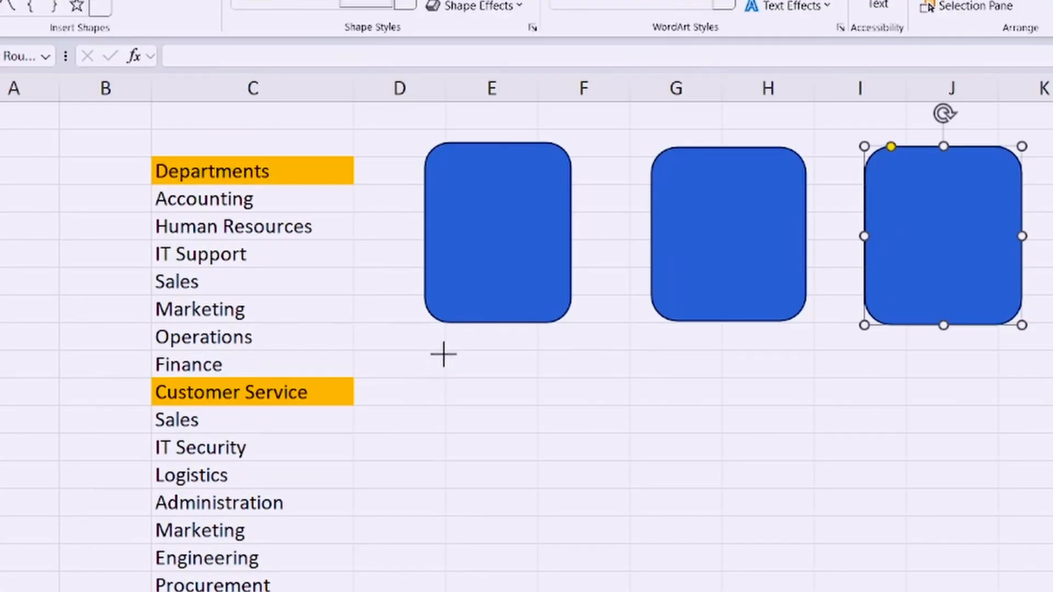
{"action": "left_click_drag", "start_coordinate": [447, 434], "coordinate": [602, 591]}
{"action": "left_click_drag", "start_coordinate": [601, 534], "coordinate": [616, 552]}
{"action": "left_click_drag", "start_coordinate": [557, 540], "coordinate": [599, 550]}
{"action": "mouse_move", "coordinate": [679, 346]}
{"action": "left_mouse_down"}
{"action": "mouse_move", "coordinate": [870, 552]}
{"action": "mouse_move", "coordinate": [849, 541]}
{"action": "left_mouse_up"}
{"action": "mouse_move", "coordinate": [902, 358]}
{"action": "left_mouse_down"}
{"action": "mouse_move", "coordinate": [985, 443]}
{"action": "mouse_move", "coordinate": [1052, 591]}
{"action": "mouse_move", "coordinate": [1052, 542]}
{"action": "left_mouse_up"}
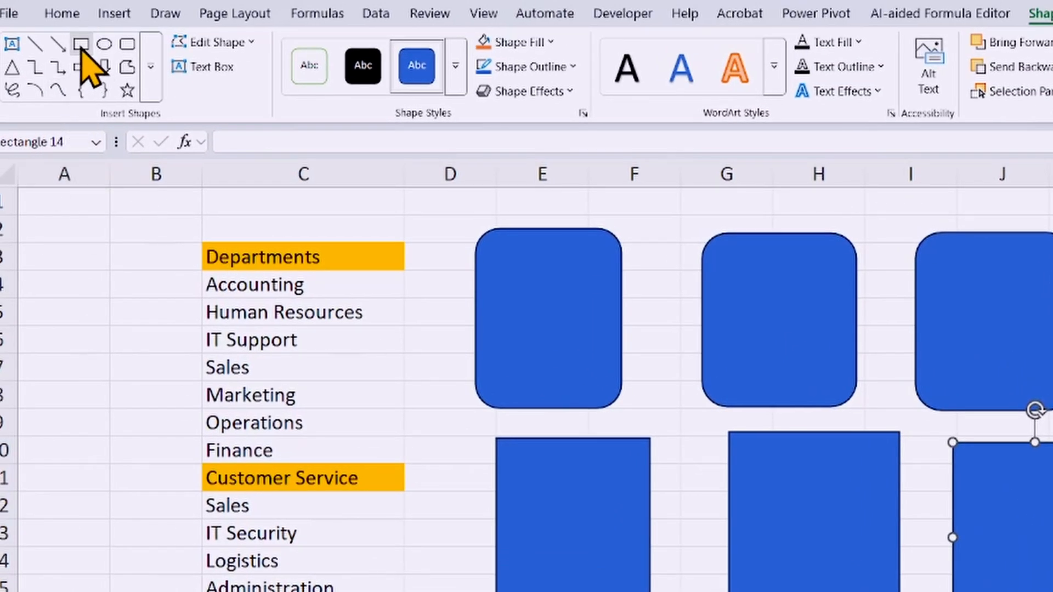
{"action": "right_click", "coordinate": [82, 44]}
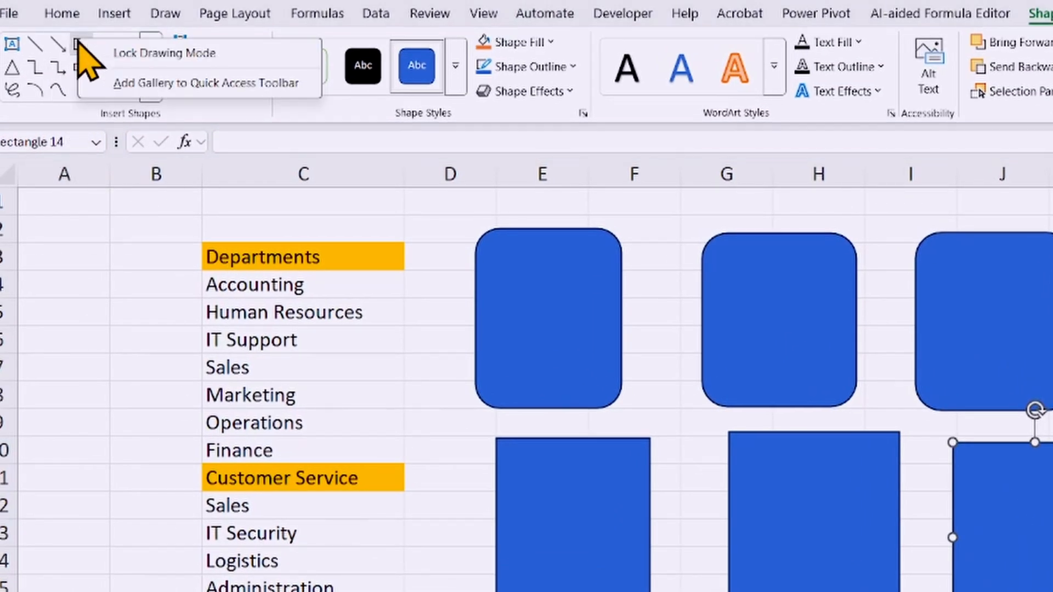
{"action": "left_click", "coordinate": [122, 54]}
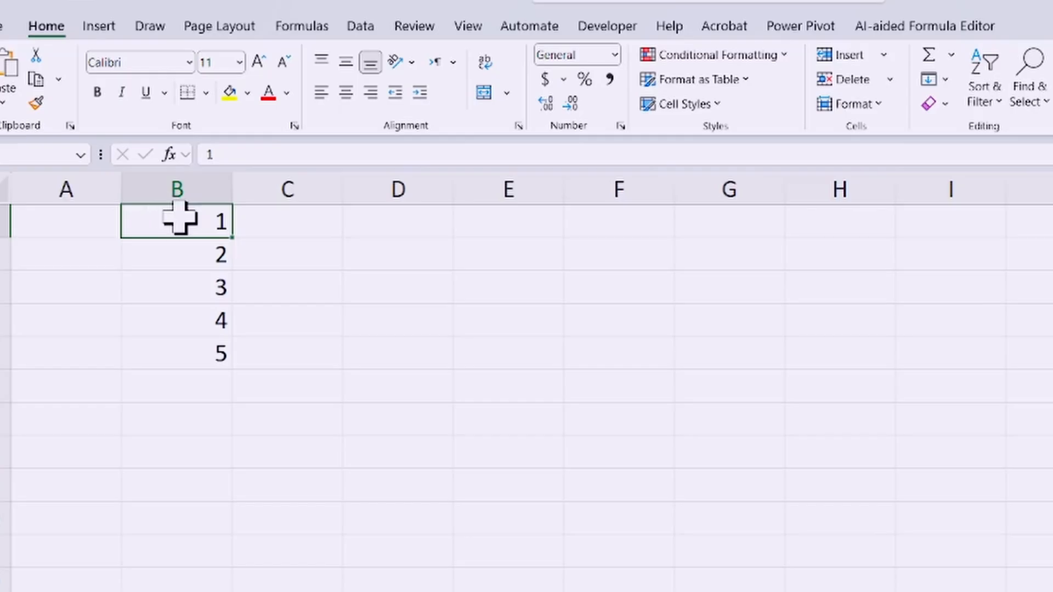
Step: Continue the number list in column B by entering 6 in B6 and 7 in B7
{"action": "left_click", "coordinate": [177, 185]}
{"action": "left_click", "coordinate": [185, 220]}
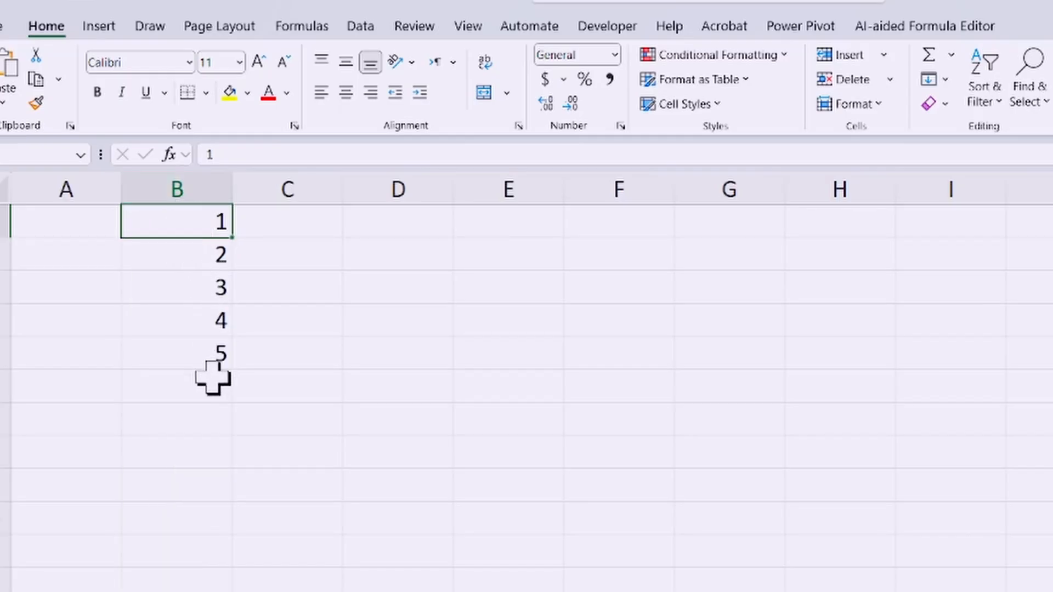
{"action": "left_click", "coordinate": [199, 387]}
{"action": "type", "text": "6"}
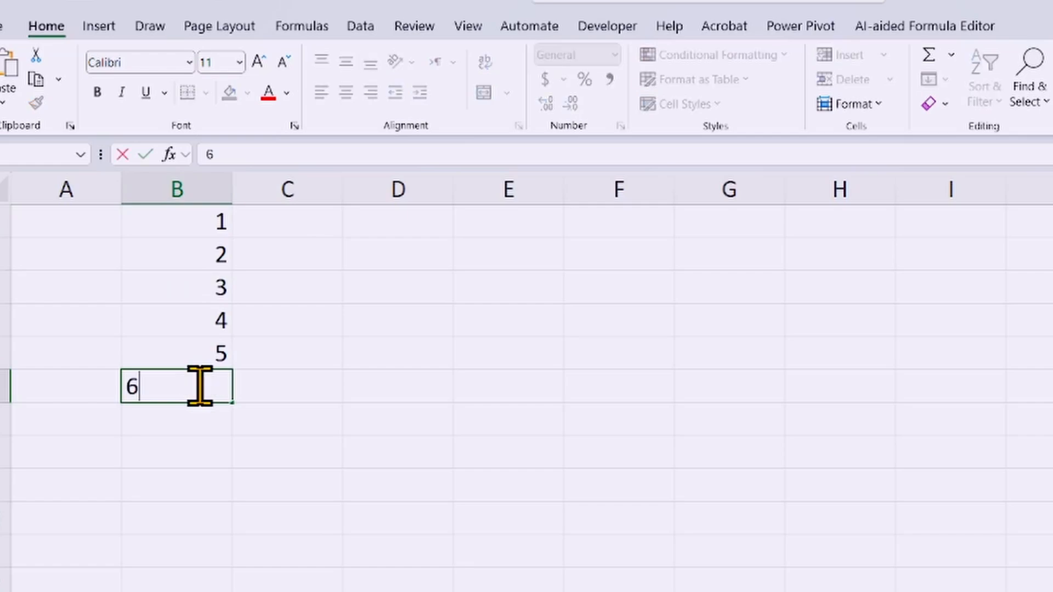
{"action": "key", "text": "Return"}
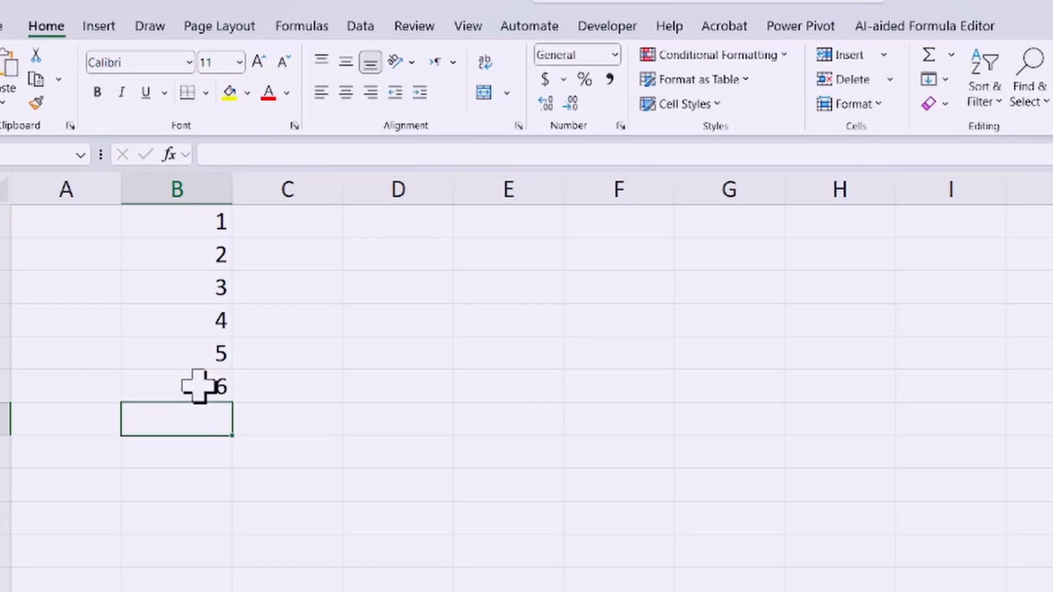
{"action": "type", "text": "7"}
{"action": "key", "text": "Return"}
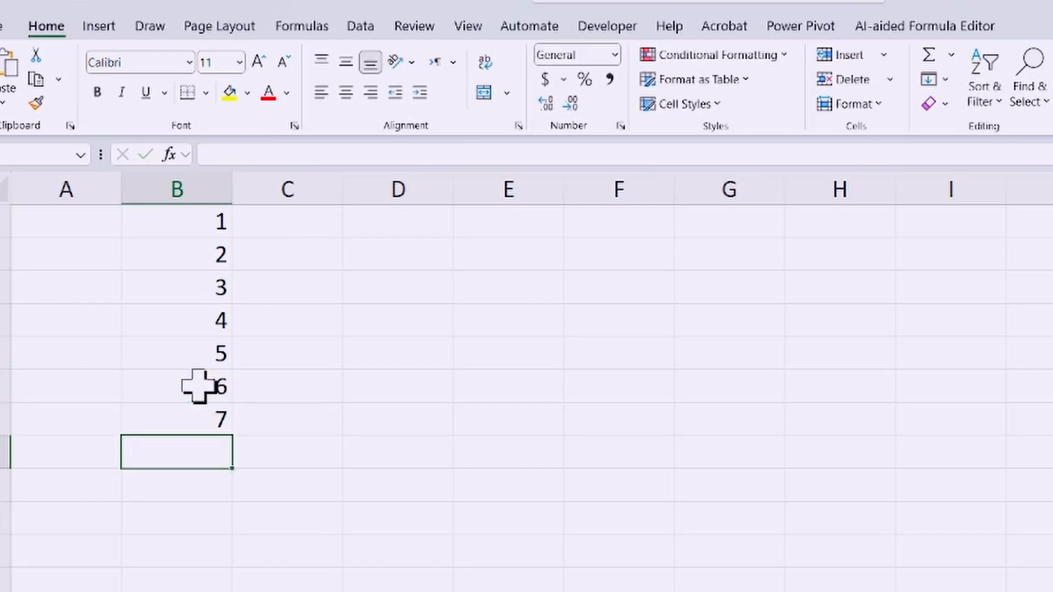
Step: Try to enter a duplicate 7 in B8 to test the column's validation, and cancel the entry
{"action": "type", "text": "7"}
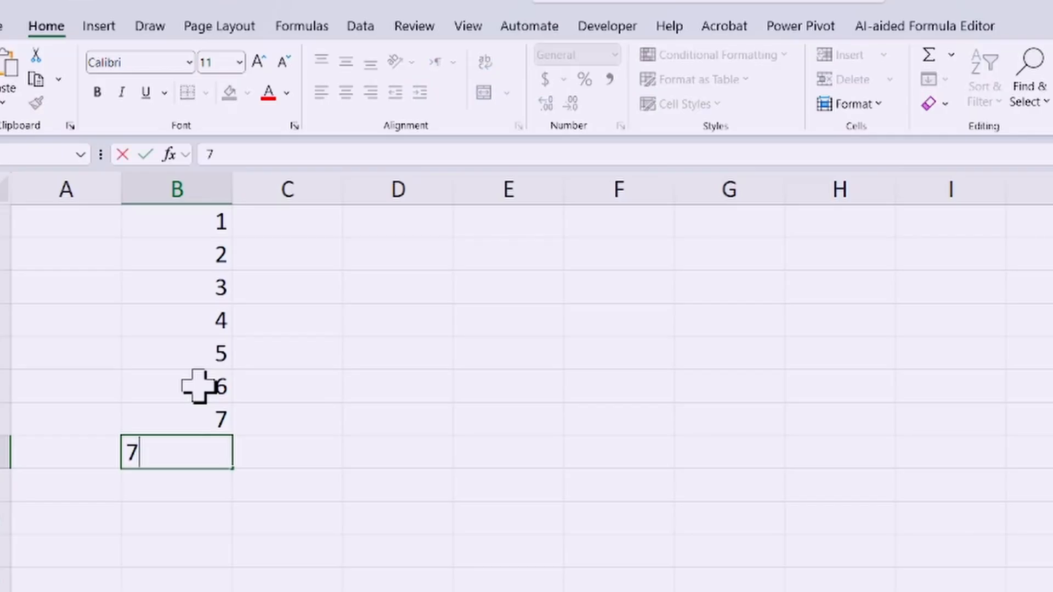
{"action": "key", "text": "Return"}
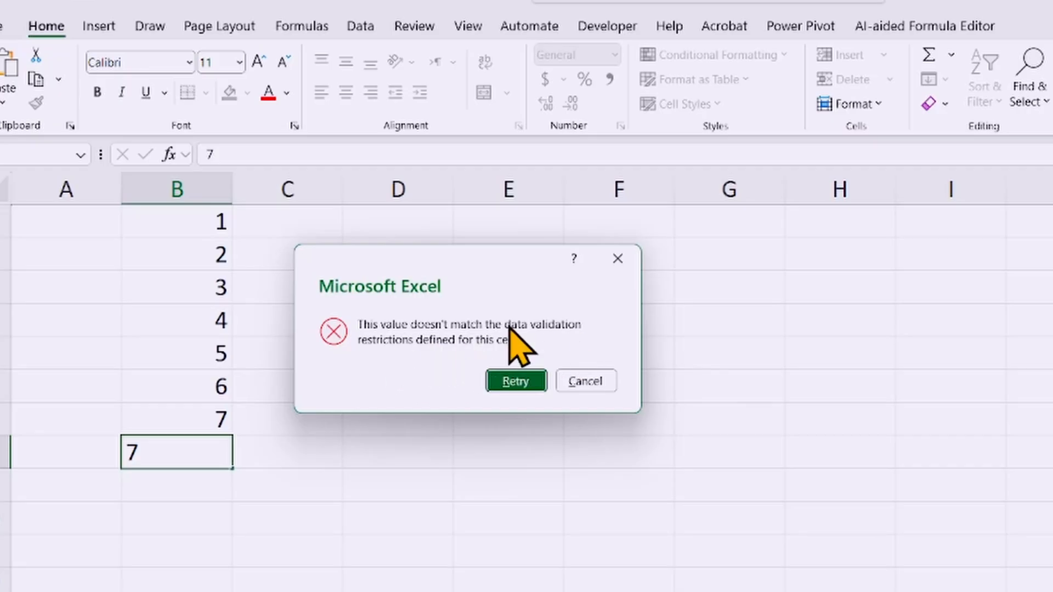
{"action": "left_click", "coordinate": [583, 383]}
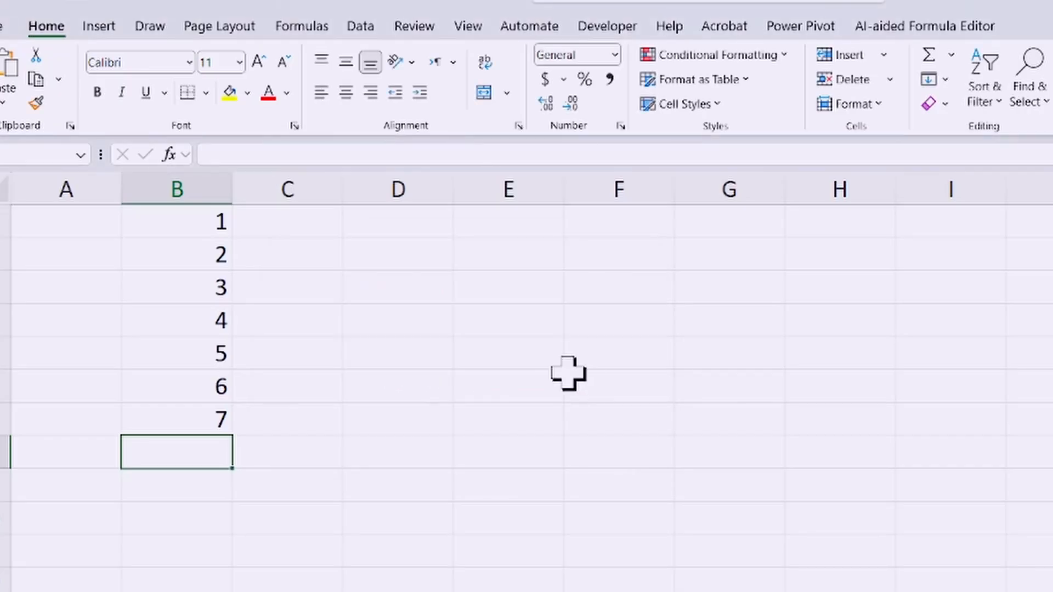
Step: Apply custom data validation to the whole of column E with the formula =COUNTIF(E:E,E1)=1
{"action": "left_click", "coordinate": [510, 190]}
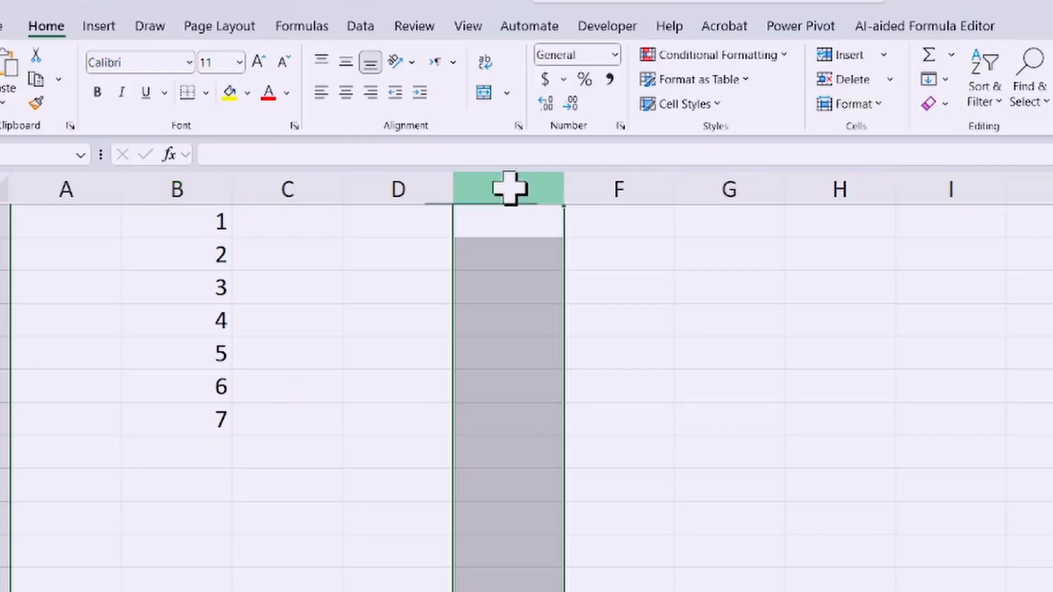
{"action": "left_click", "coordinate": [356, 26]}
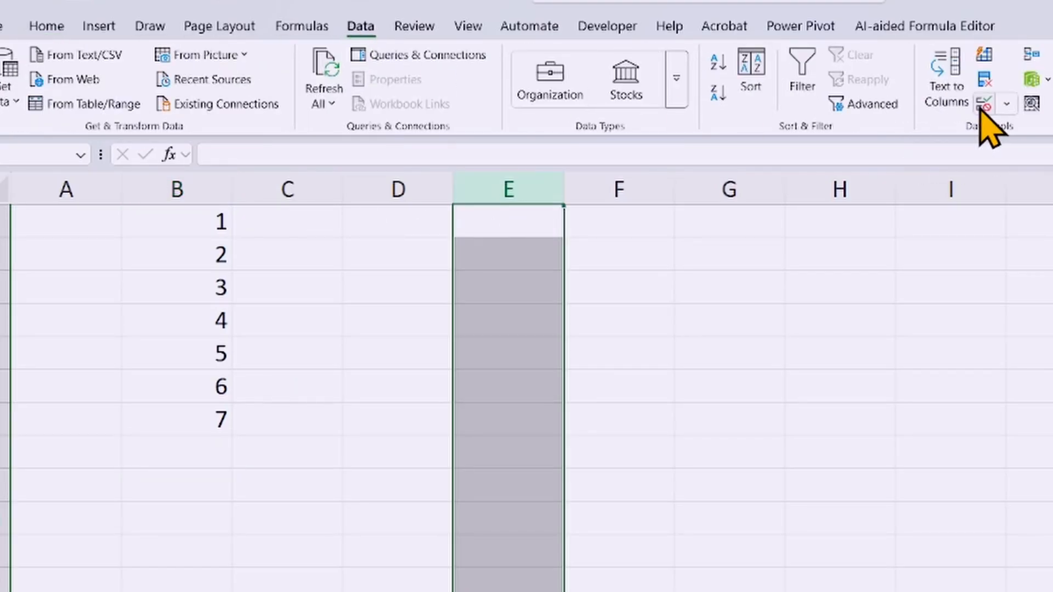
{"action": "left_click", "coordinate": [906, 103]}
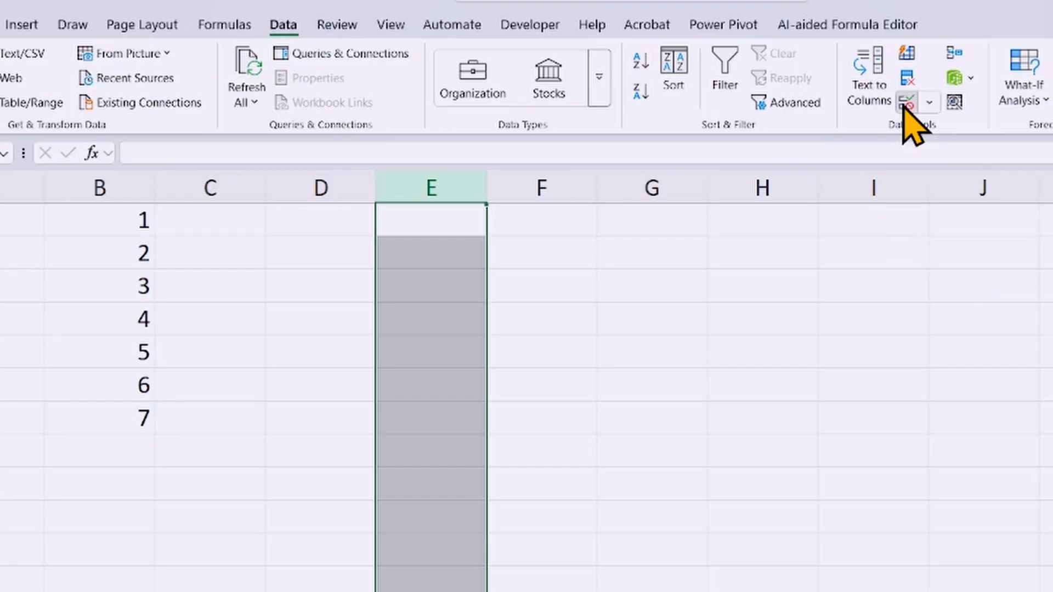
{"action": "left_click_drag", "start_coordinate": [665, 329], "coordinate": [678, 224]}
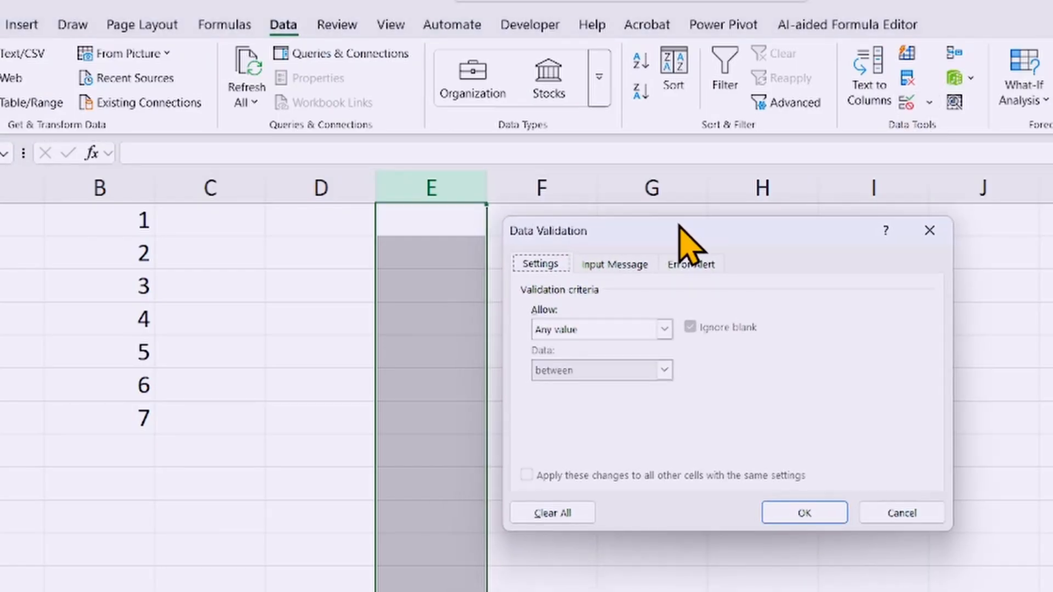
{"action": "left_click", "coordinate": [665, 329]}
{"action": "left_click", "coordinate": [595, 439]}
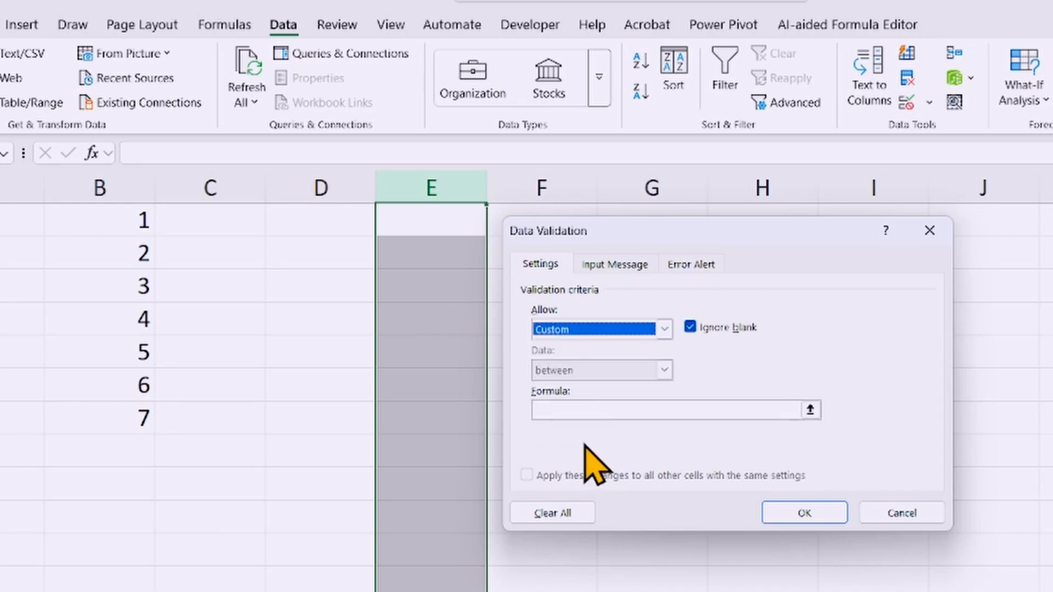
{"action": "left_click", "coordinate": [580, 411]}
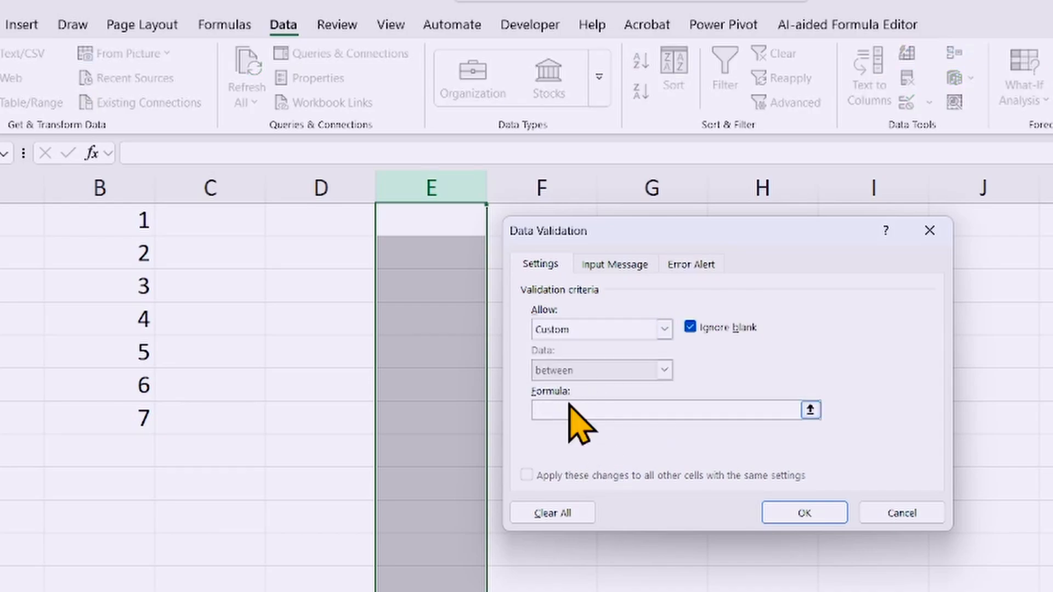
{"action": "type", "text": "=COUNTIF(E:E,E1)=1"}
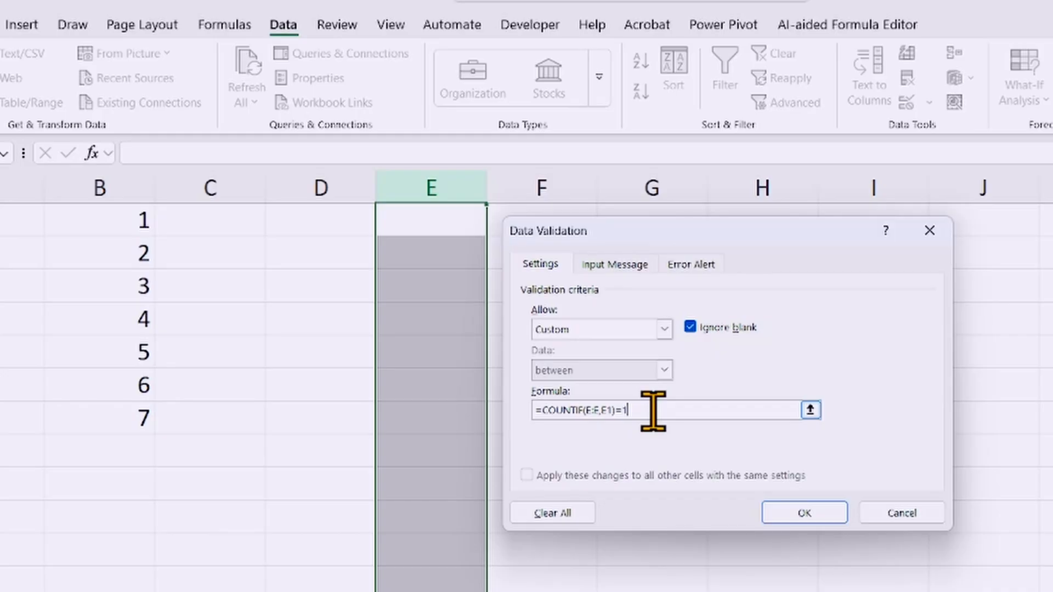
{"action": "left_click", "coordinate": [803, 514]}
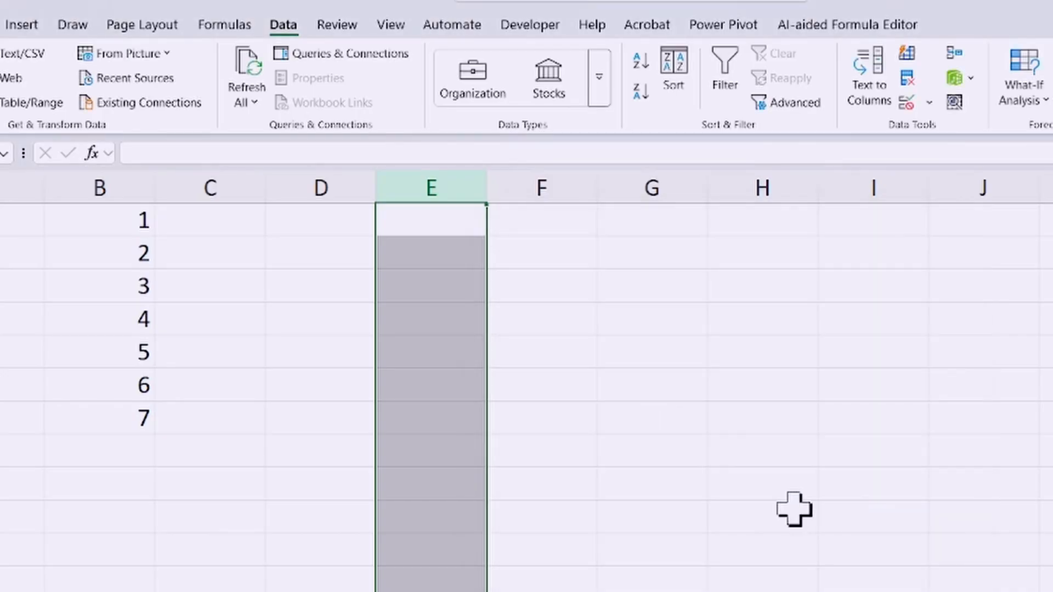
Step: Enter the letters A, B, C, D and E in cells E1 to E5
{"action": "left_click", "coordinate": [419, 222]}
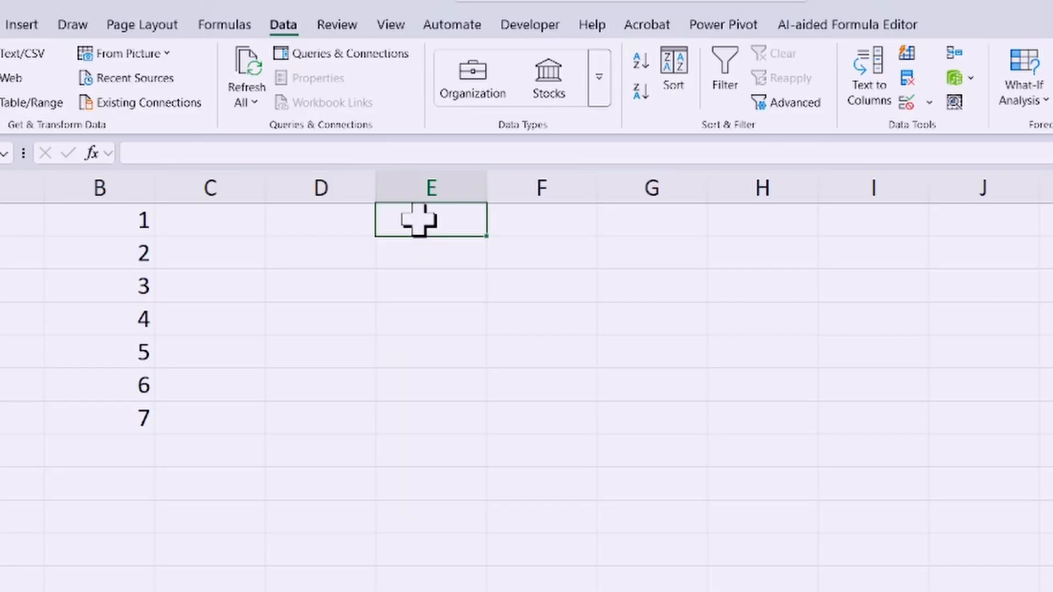
{"action": "type", "text": "A"}
{"action": "key", "text": "Return"}
{"action": "type", "text": "B"}
{"action": "key", "text": "Return"}
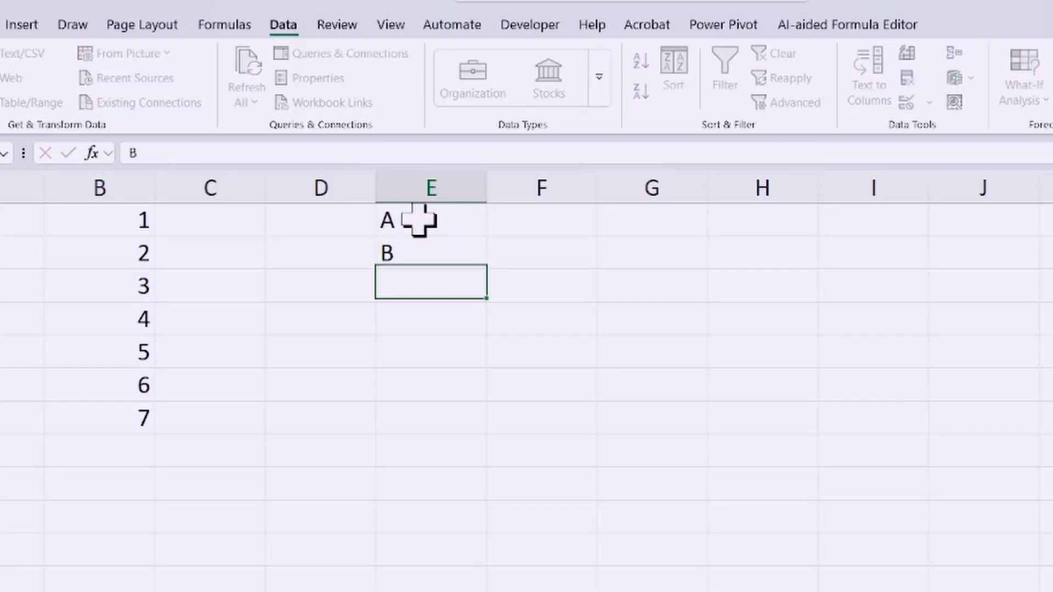
{"action": "type", "text": "C"}
{"action": "key", "text": "Return"}
{"action": "type", "text": "D"}
{"action": "key", "text": "Return"}
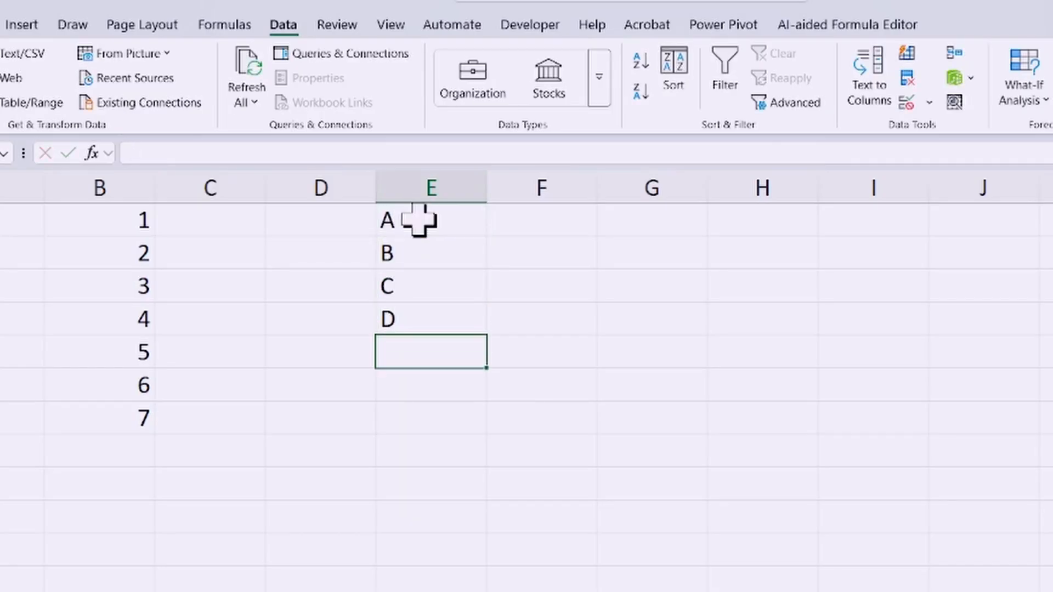
{"action": "type", "text": "E"}
{"action": "key", "text": "Return"}
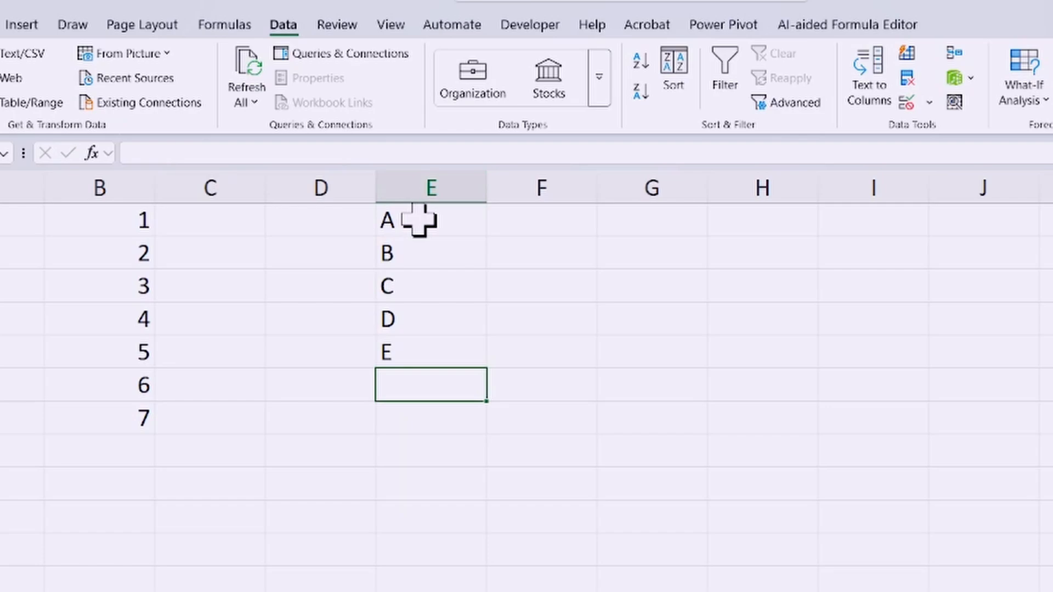
Step: Try to enter a duplicate E in E6 to test the new validation rule on column E
{"action": "type", "text": "E"}
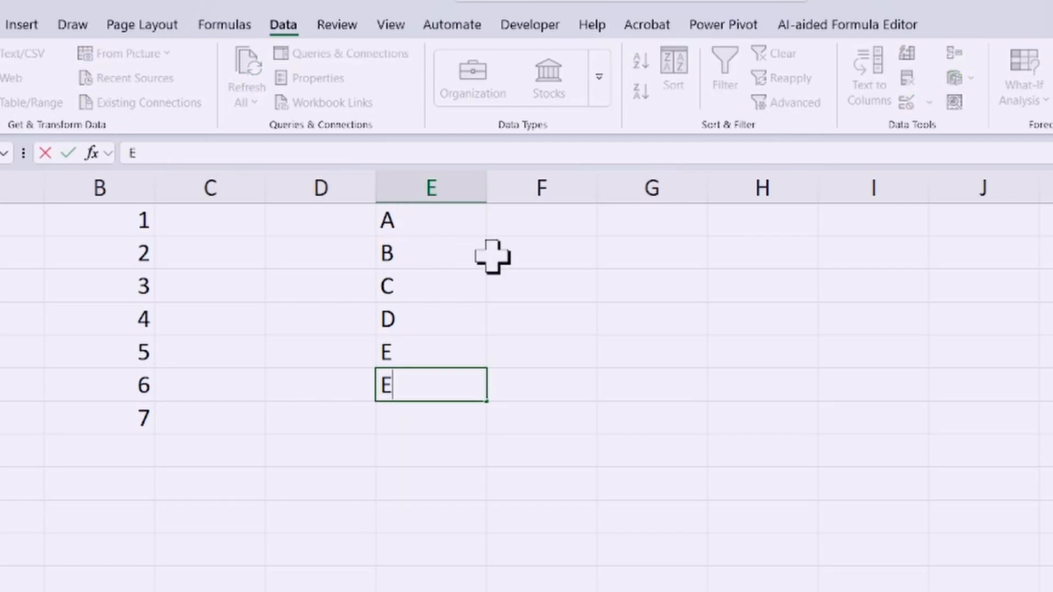
{"action": "key", "text": "Return"}
{"action": "left_click_drag", "start_coordinate": [607, 304], "coordinate": [601, 222]}
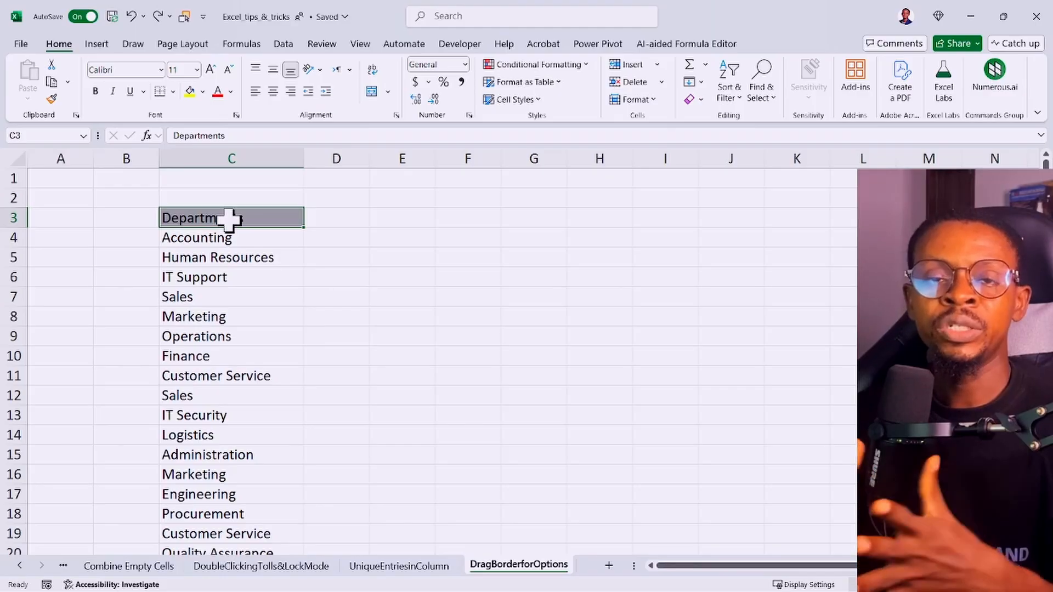
Step: Copy the departments in C3:C17 to G3:G17 with the Copy Here option, and fit column G's width to its contents
{"action": "key", "text": "ctrl+c"}
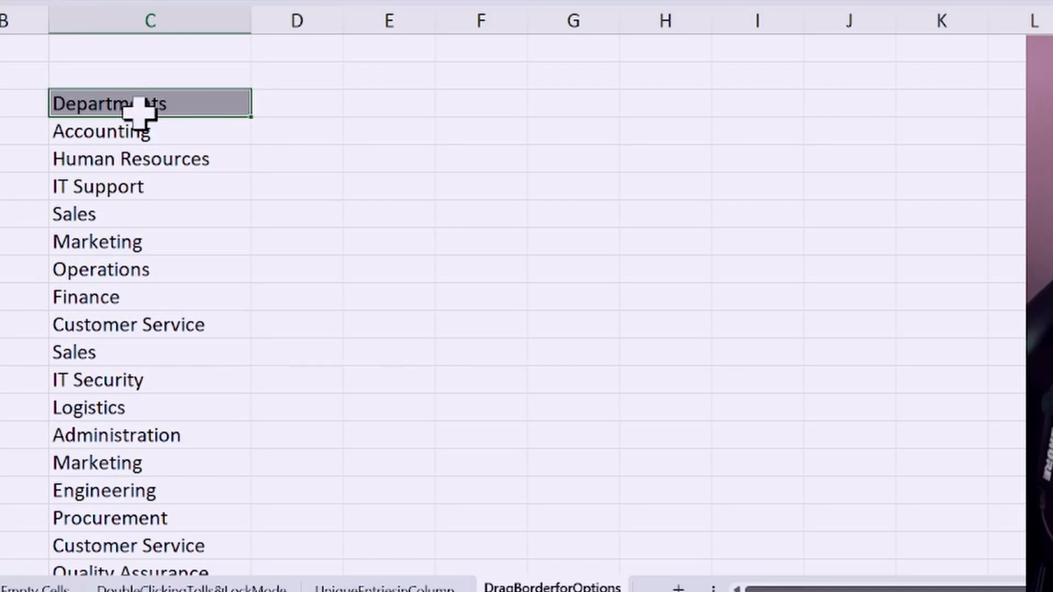
{"action": "left_click_drag", "start_coordinate": [140, 113], "coordinate": [116, 488]}
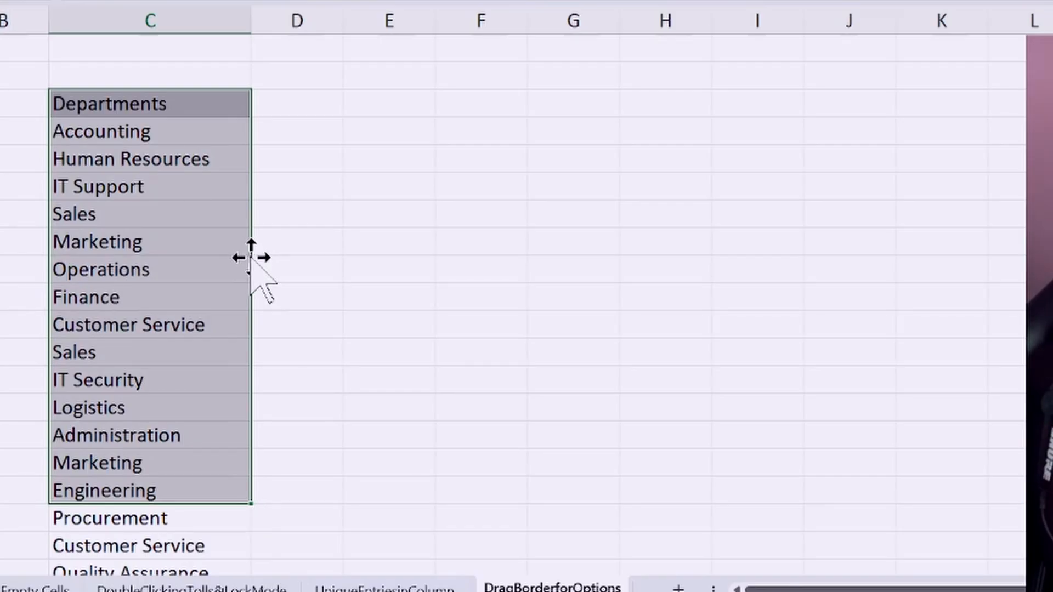
{"action": "left_click_drag", "start_coordinate": [250, 259], "coordinate": [577, 269]}
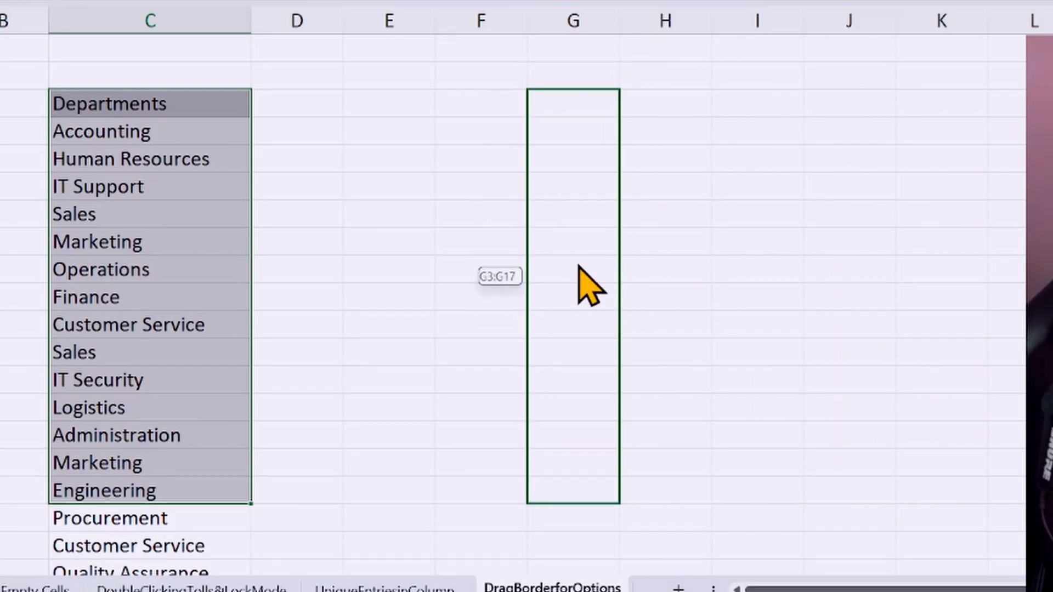
{"action": "left_click_drag", "start_coordinate": [578, 266], "coordinate": [580, 265]}
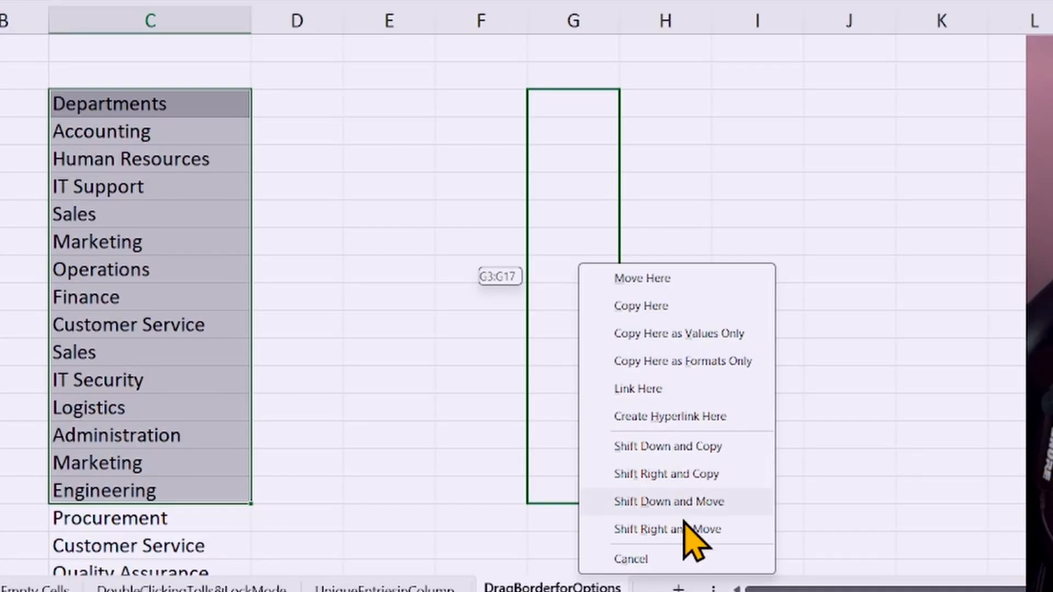
{"action": "left_click", "coordinate": [640, 306]}
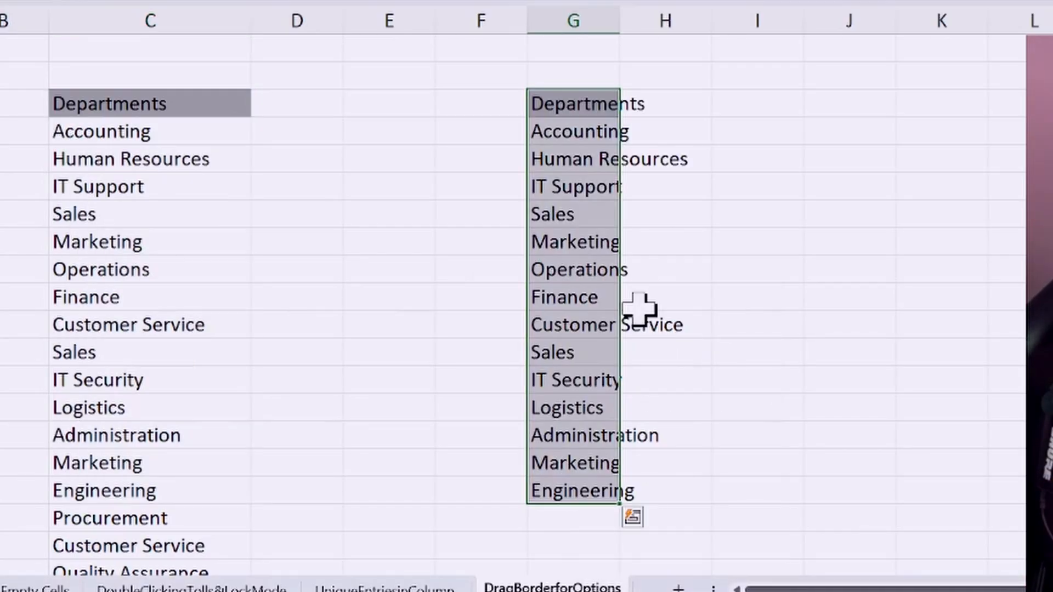
{"action": "double_click", "coordinate": [618, 22]}
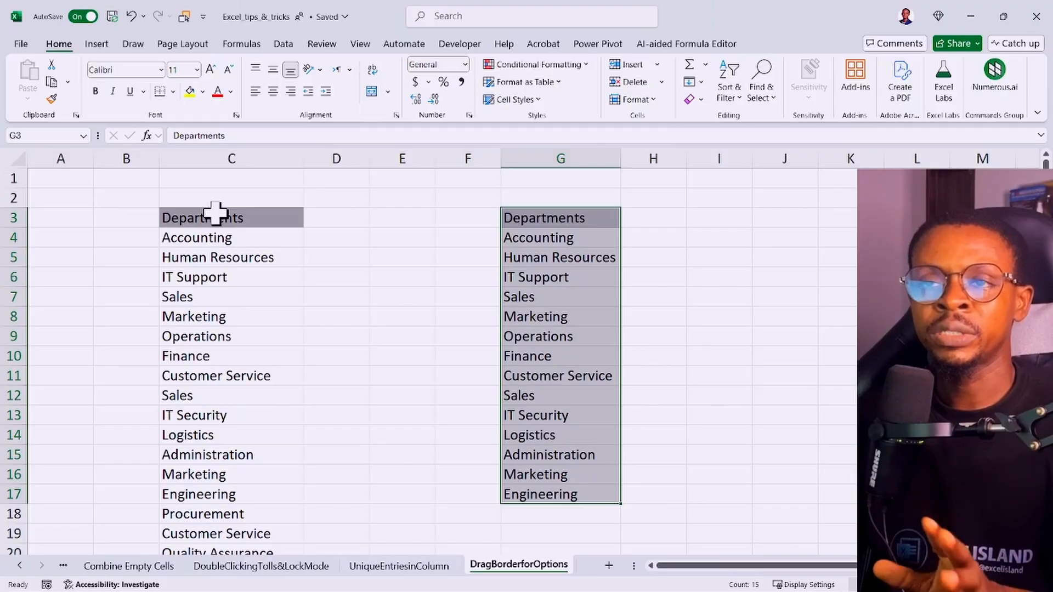
{"action": "left_click_drag", "start_coordinate": [215, 213], "coordinate": [228, 432]}
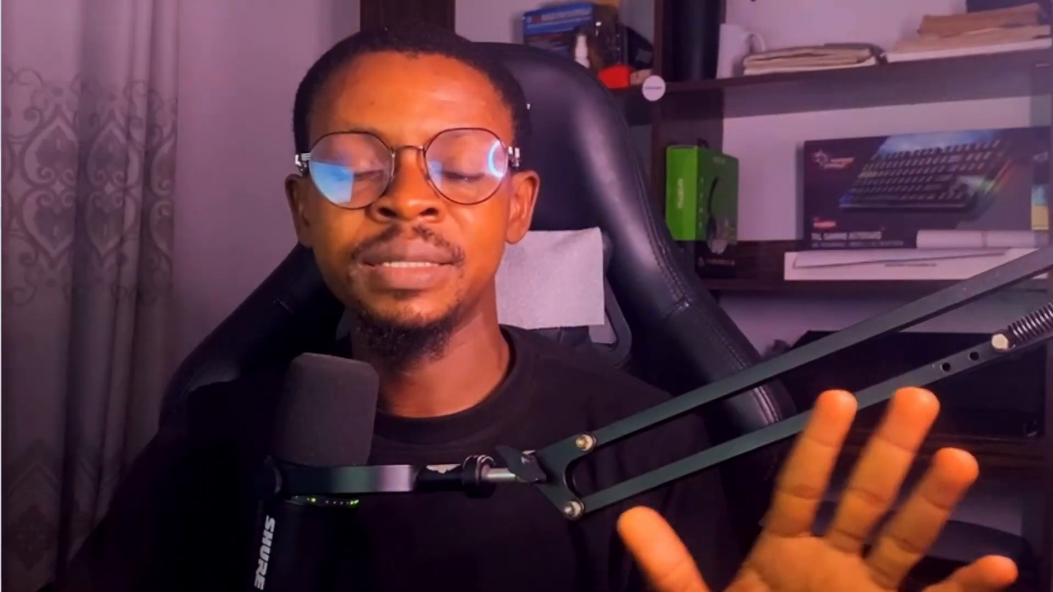